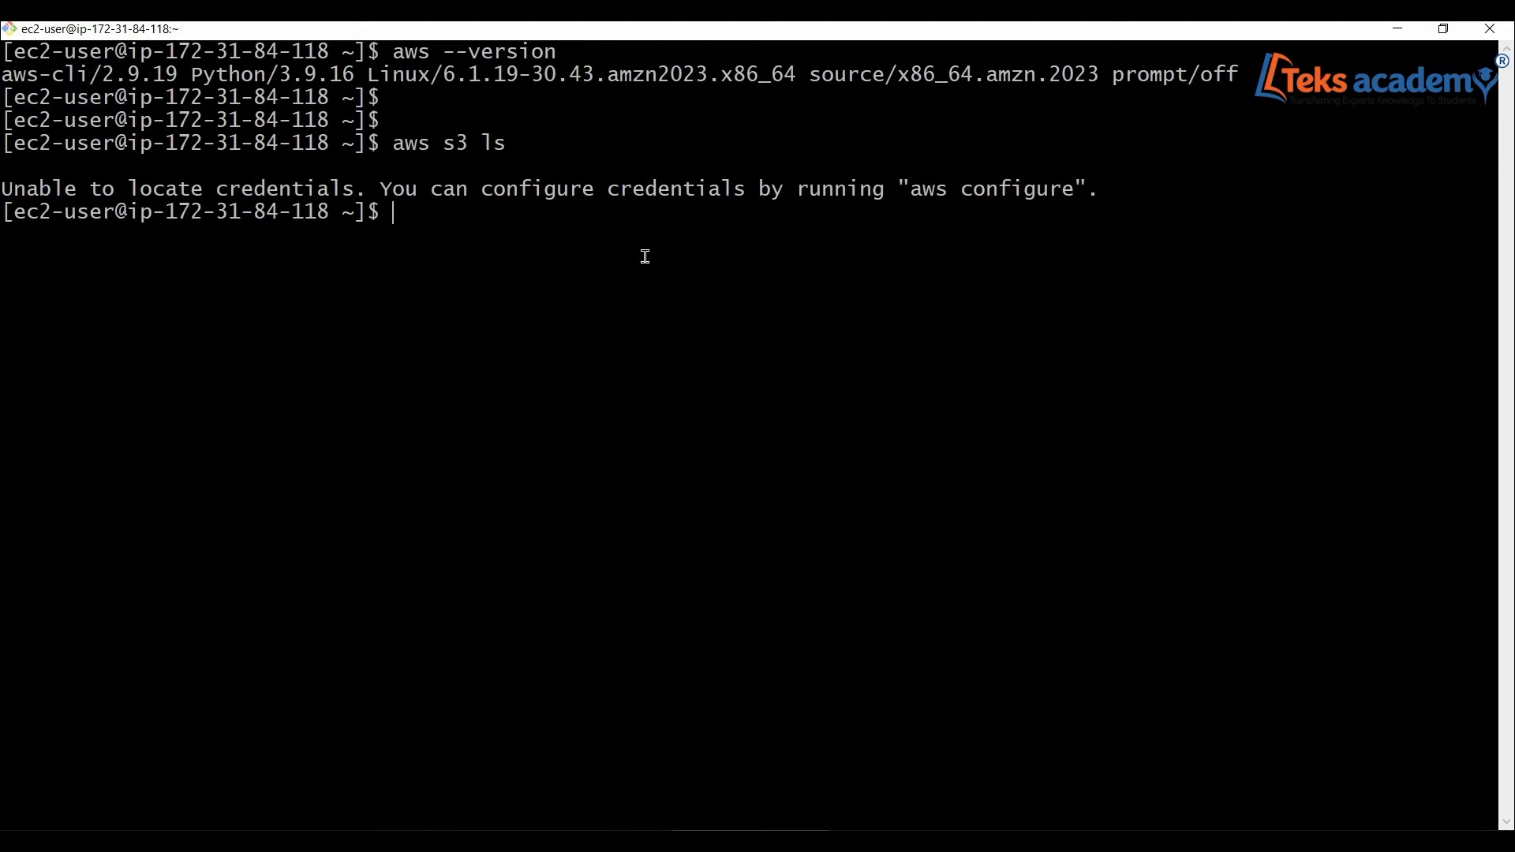
Step: Run aws configure in the terminal, then switch to the IAM console and open adminuser1's security credentials
type("aws configure")
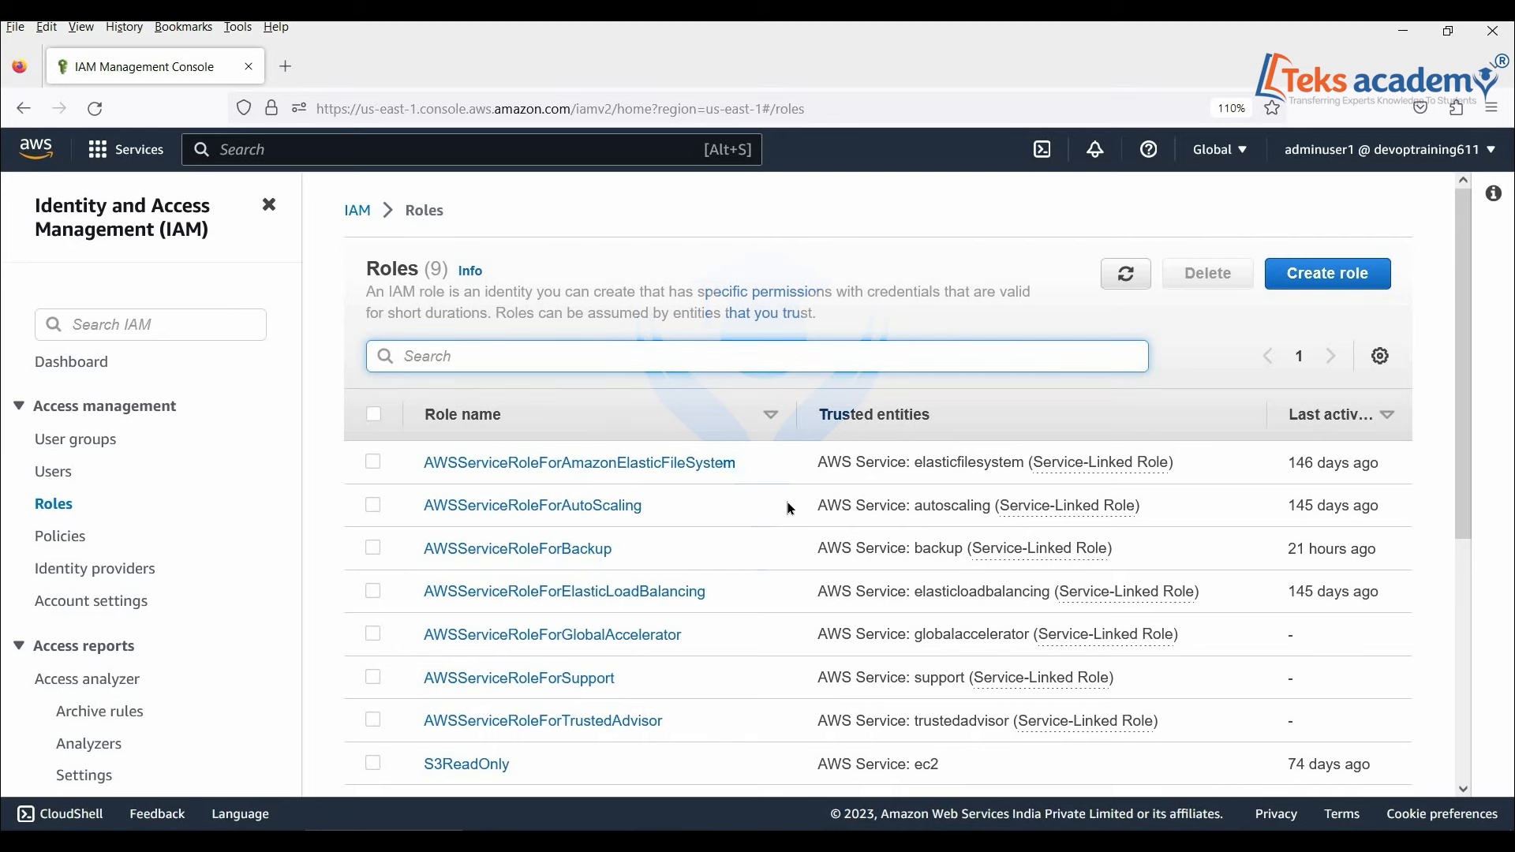
left_click(54, 476)
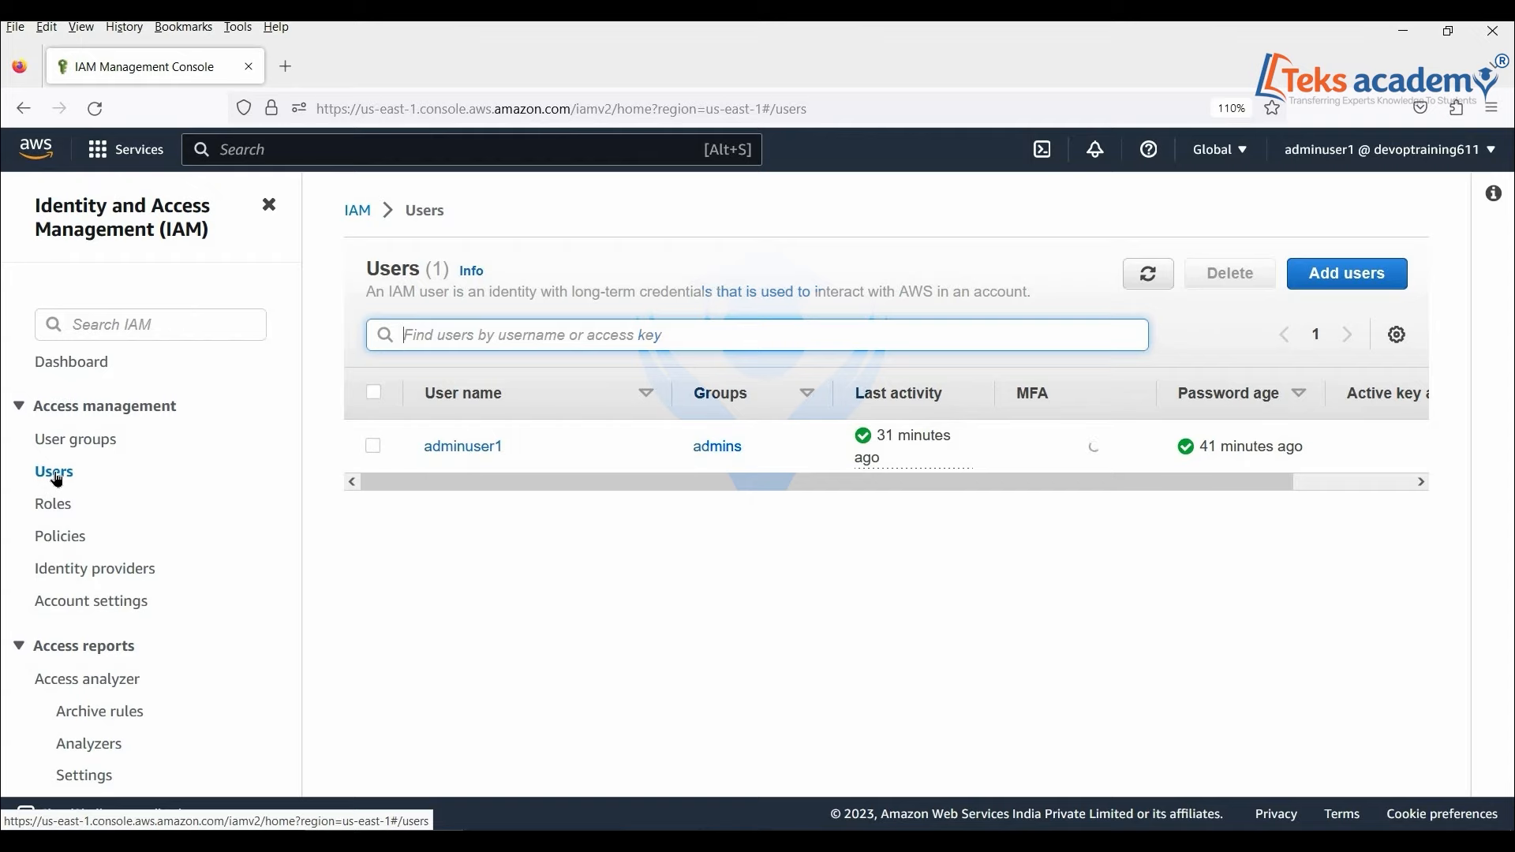
left_click(468, 447)
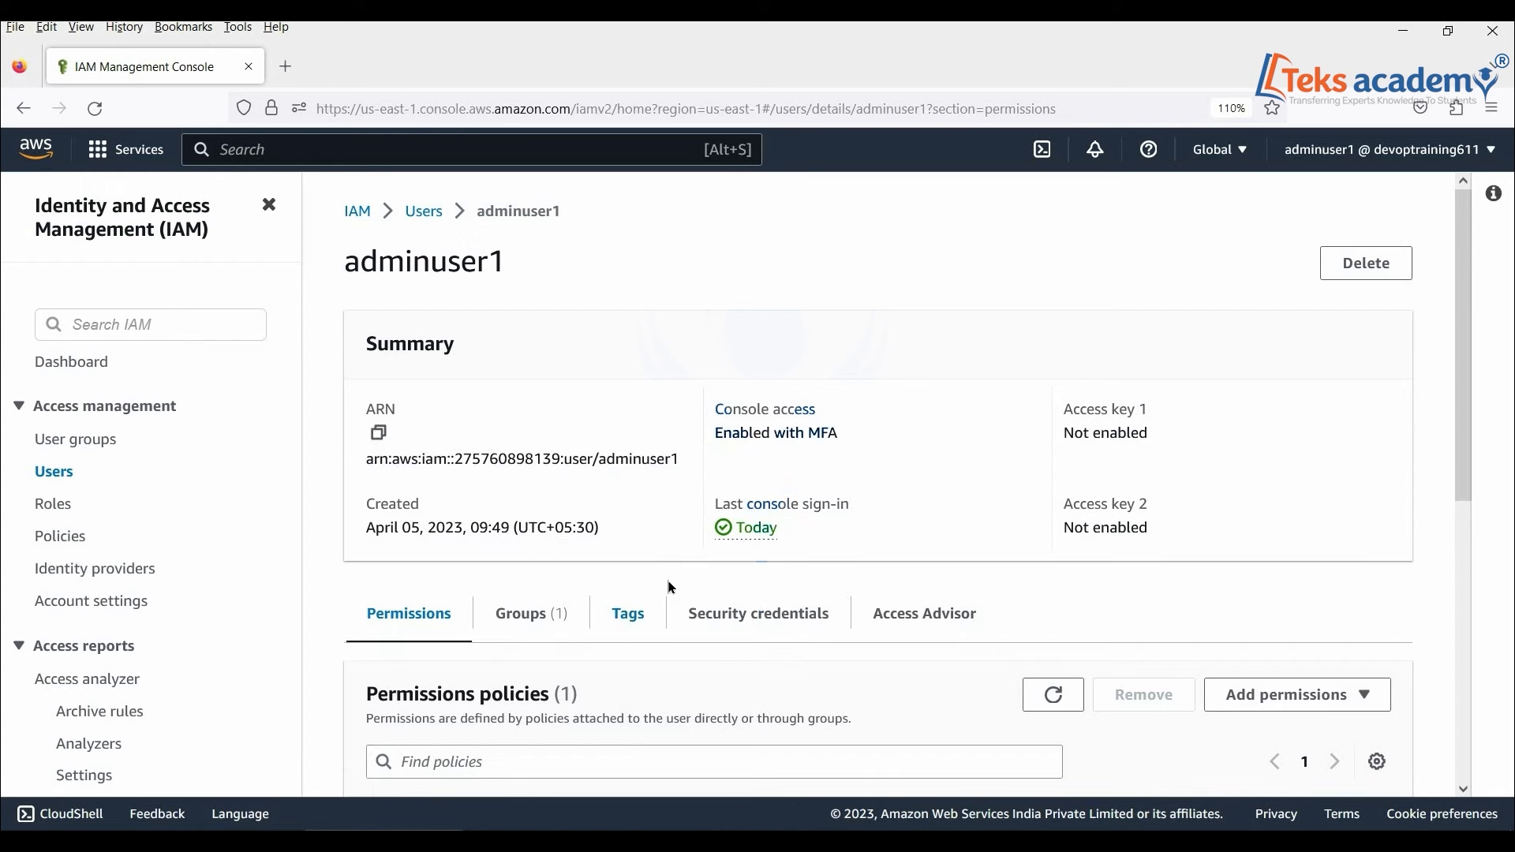
scroll(668, 580, "down", 3)
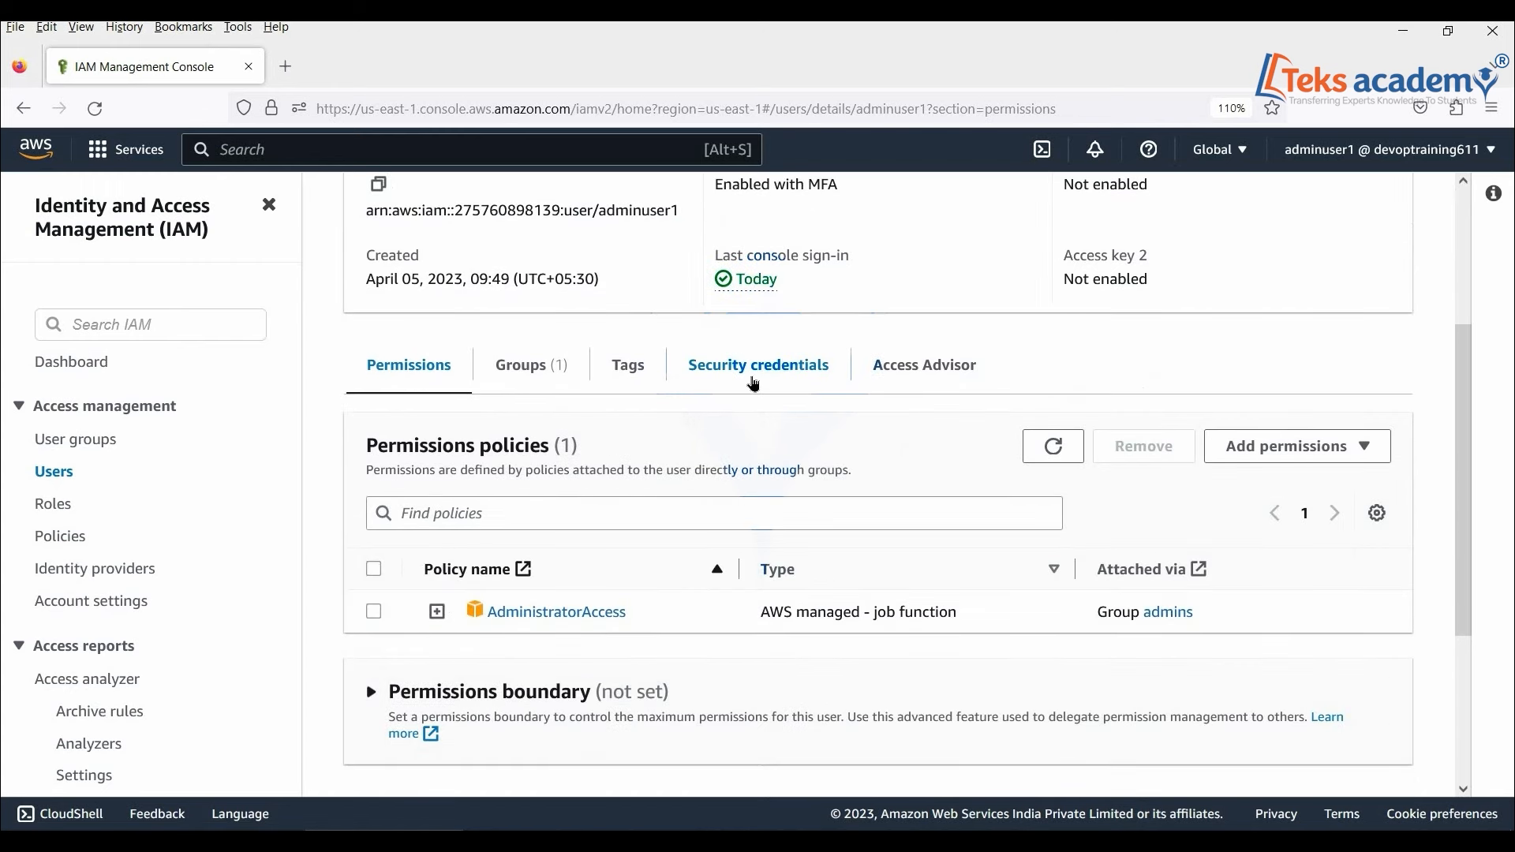
left_click(755, 380)
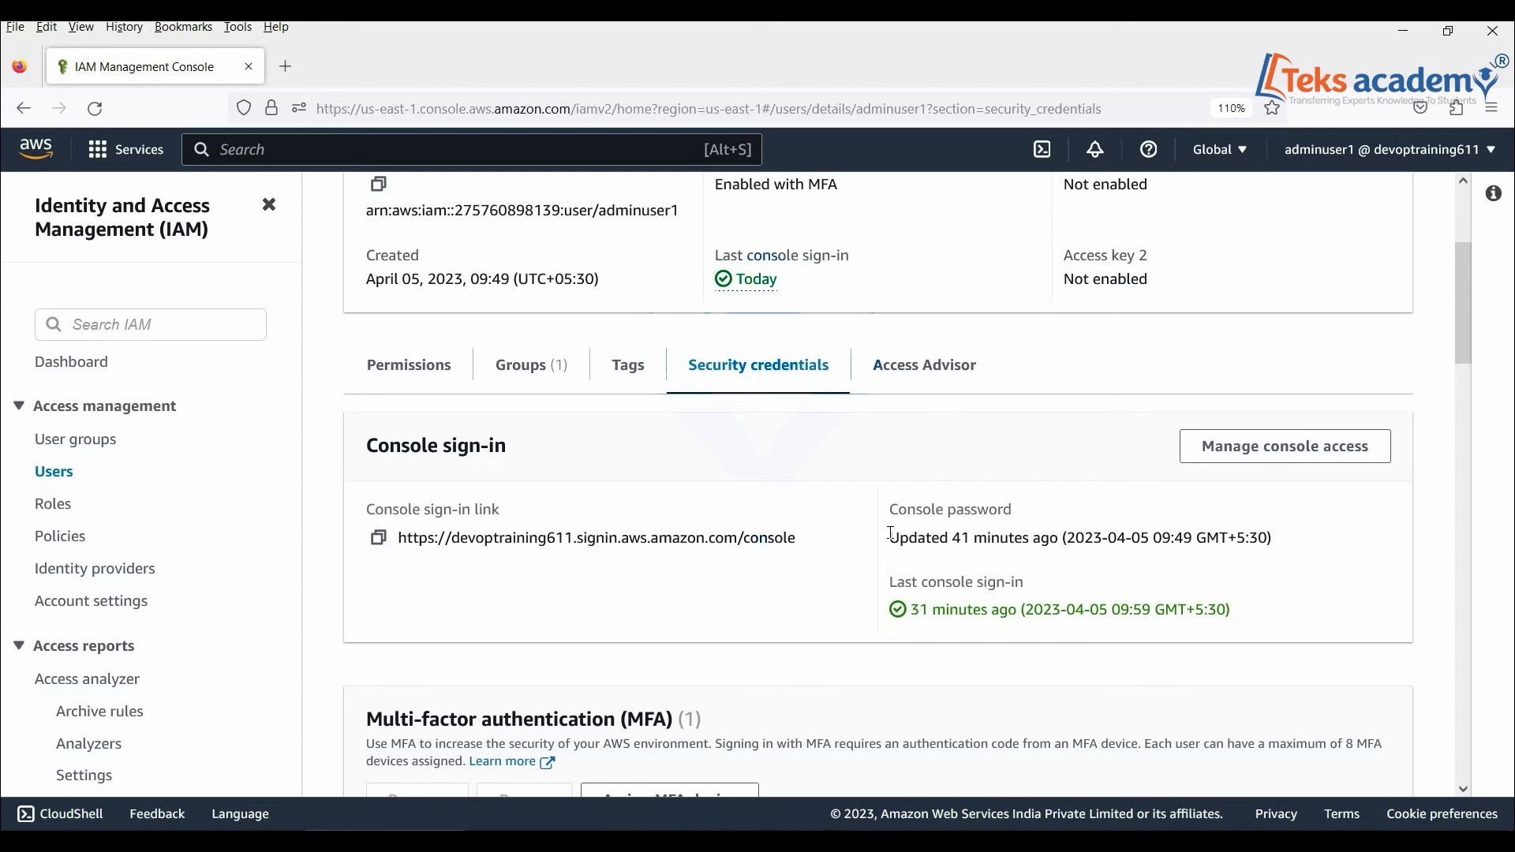
Step: Start creating an access key for adminuser1 with the Command Line Interface (CLI) use case
scroll(891, 534, "down", 3)
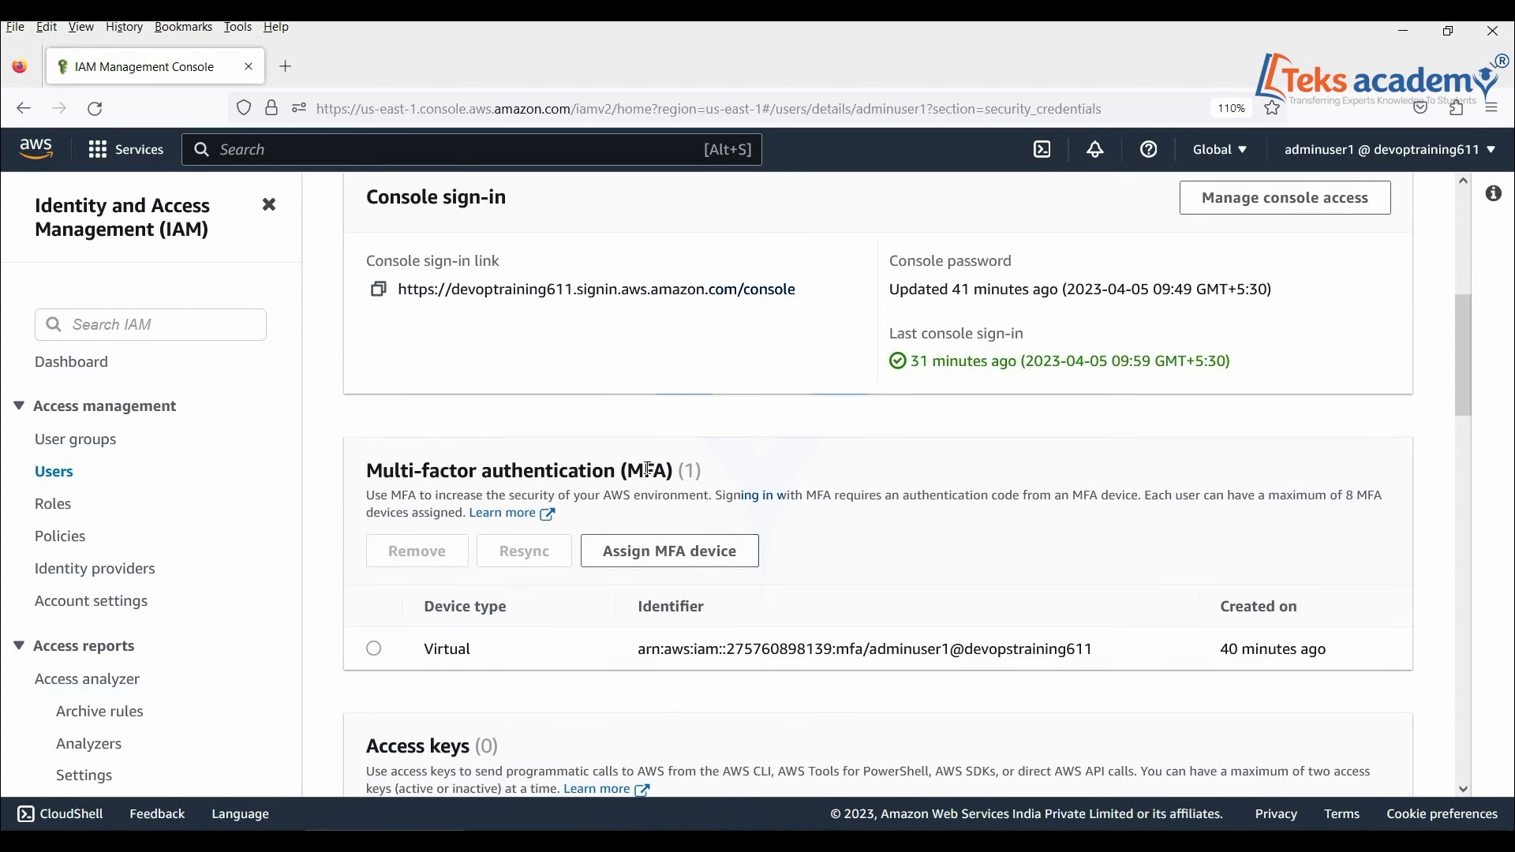
scroll(940, 526, "down", 3)
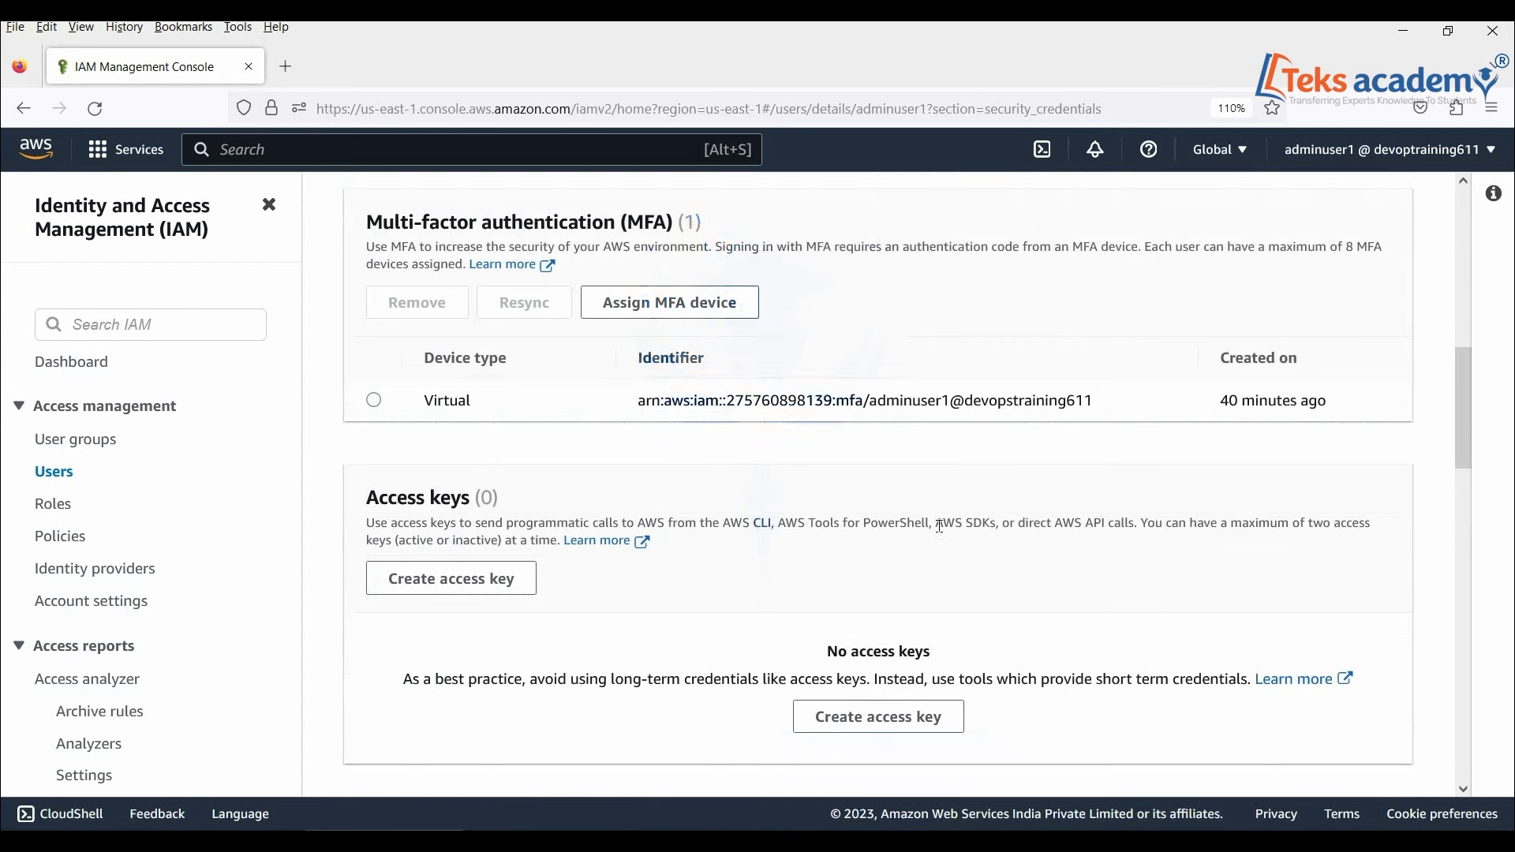
scroll(928, 524, "down", 3)
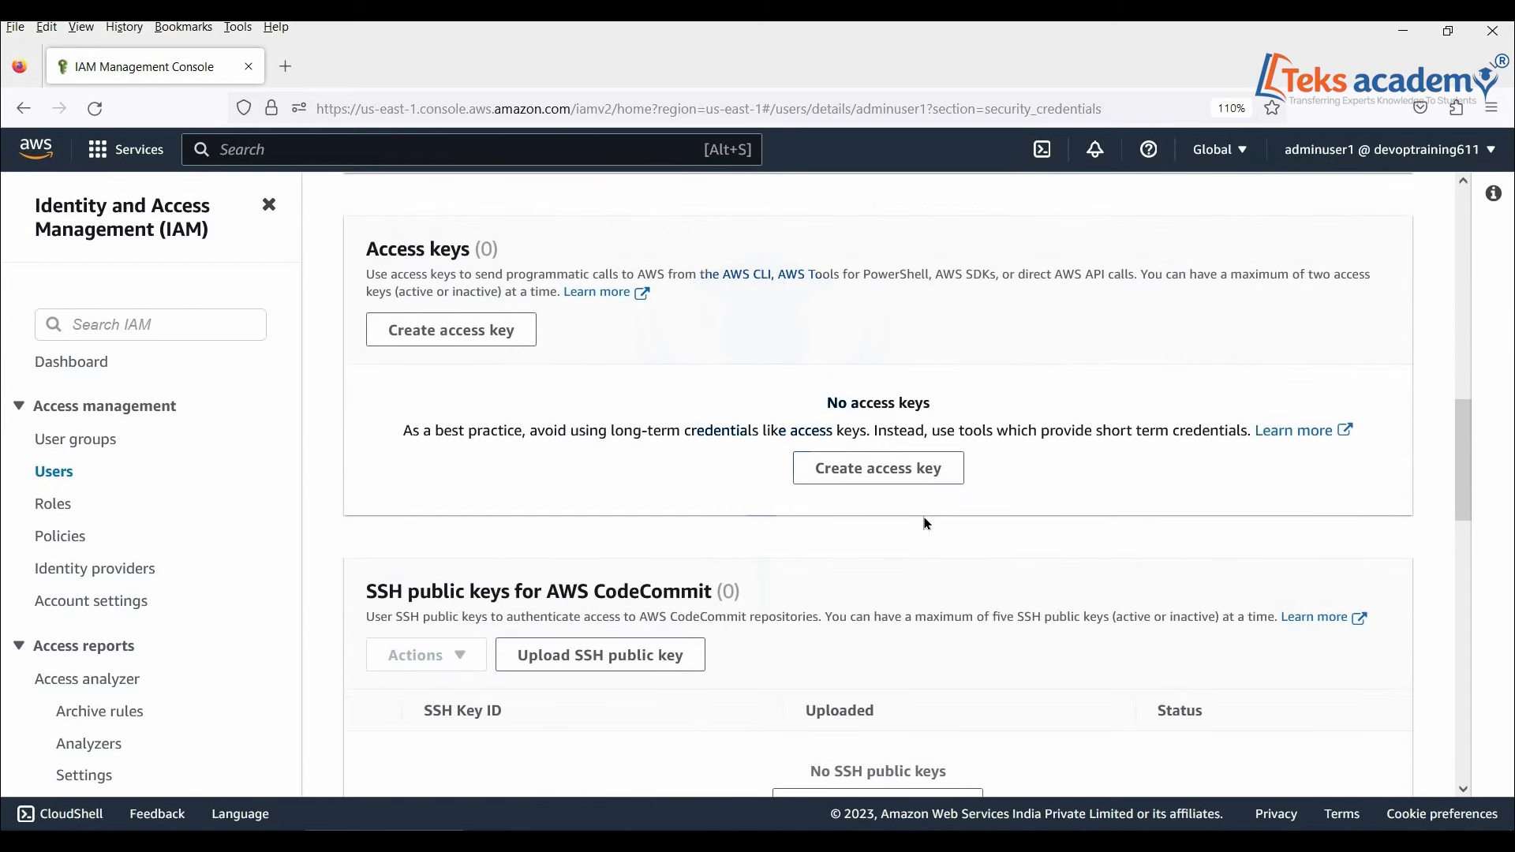
left_click(889, 479)
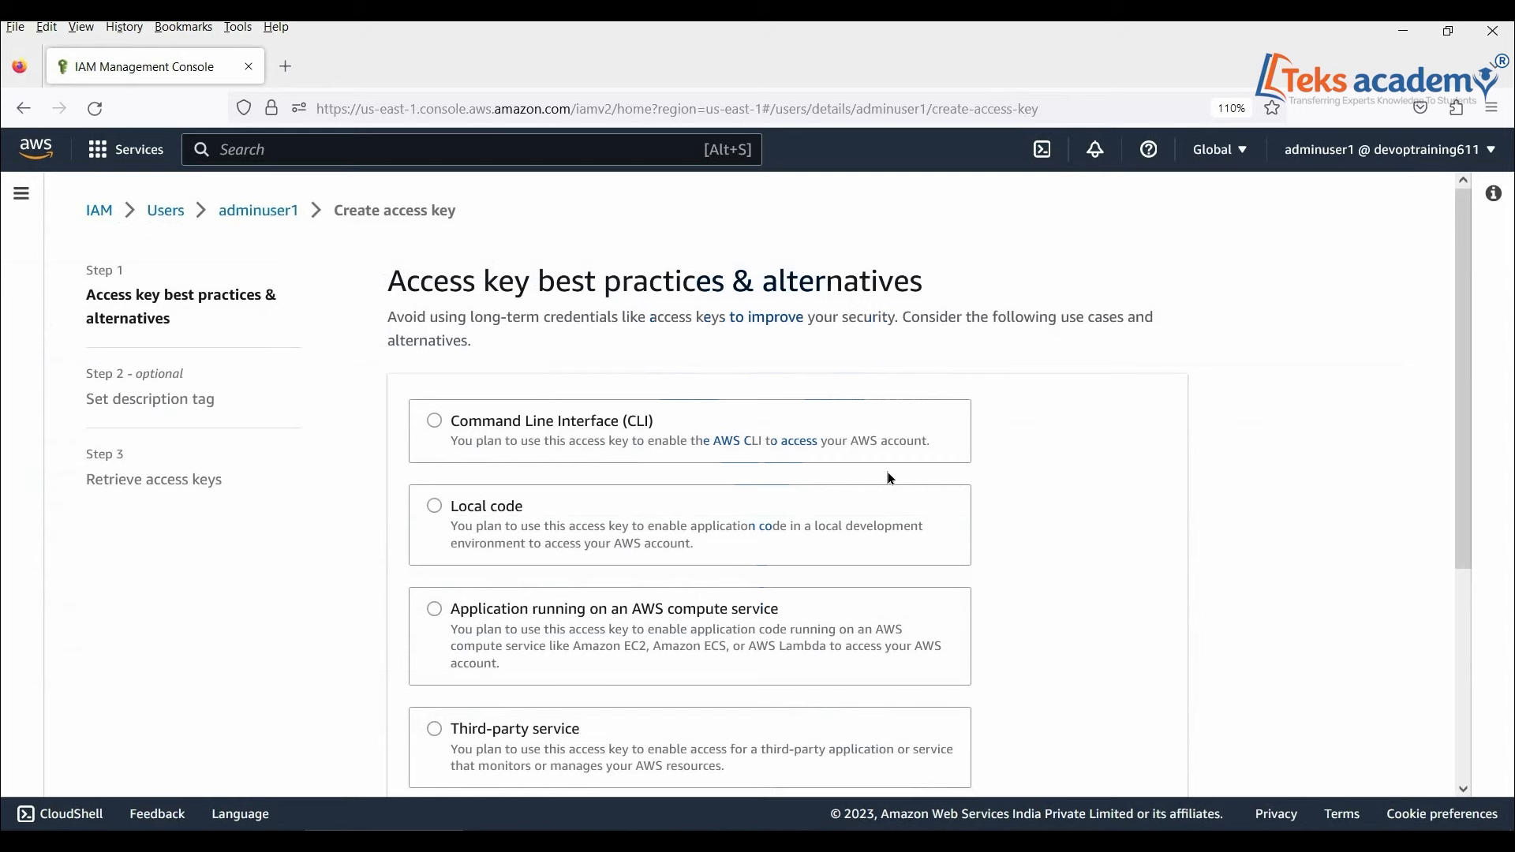
scroll(819, 483, "down", 3)
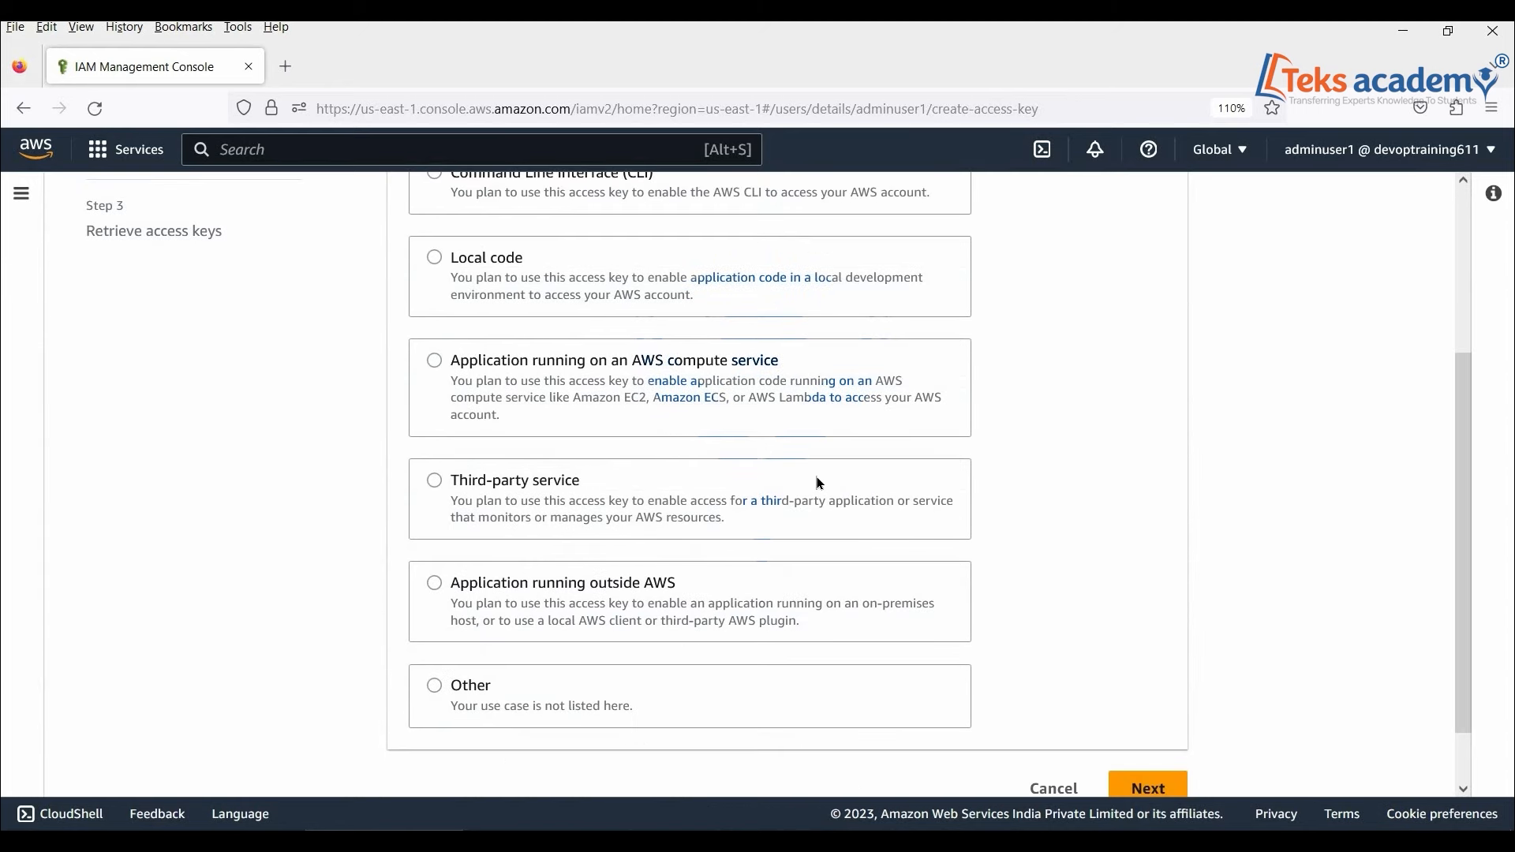
scroll(819, 483, "up", 3)
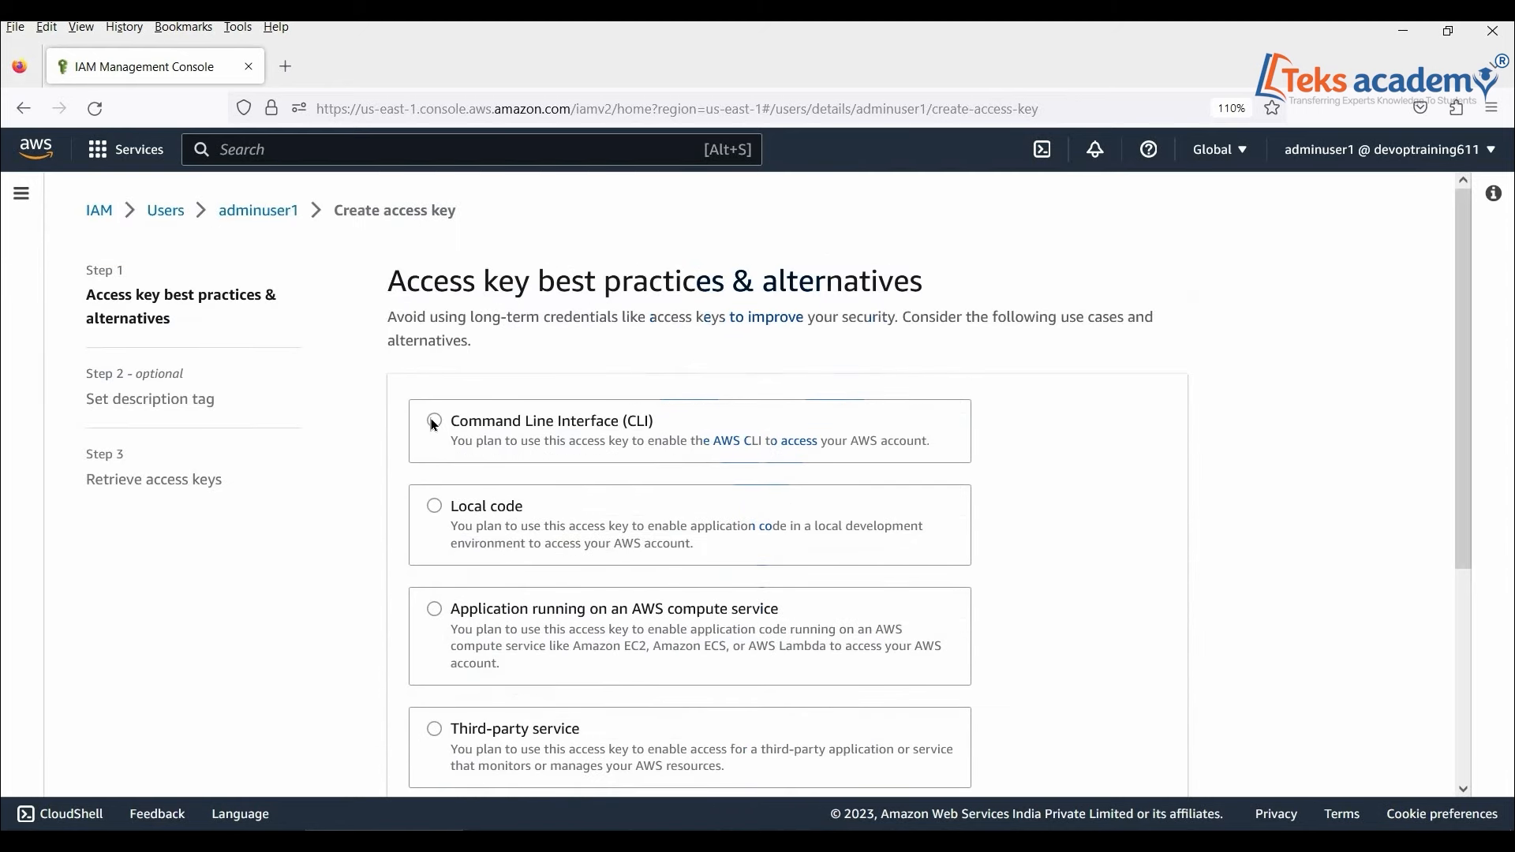
left_click(434, 422)
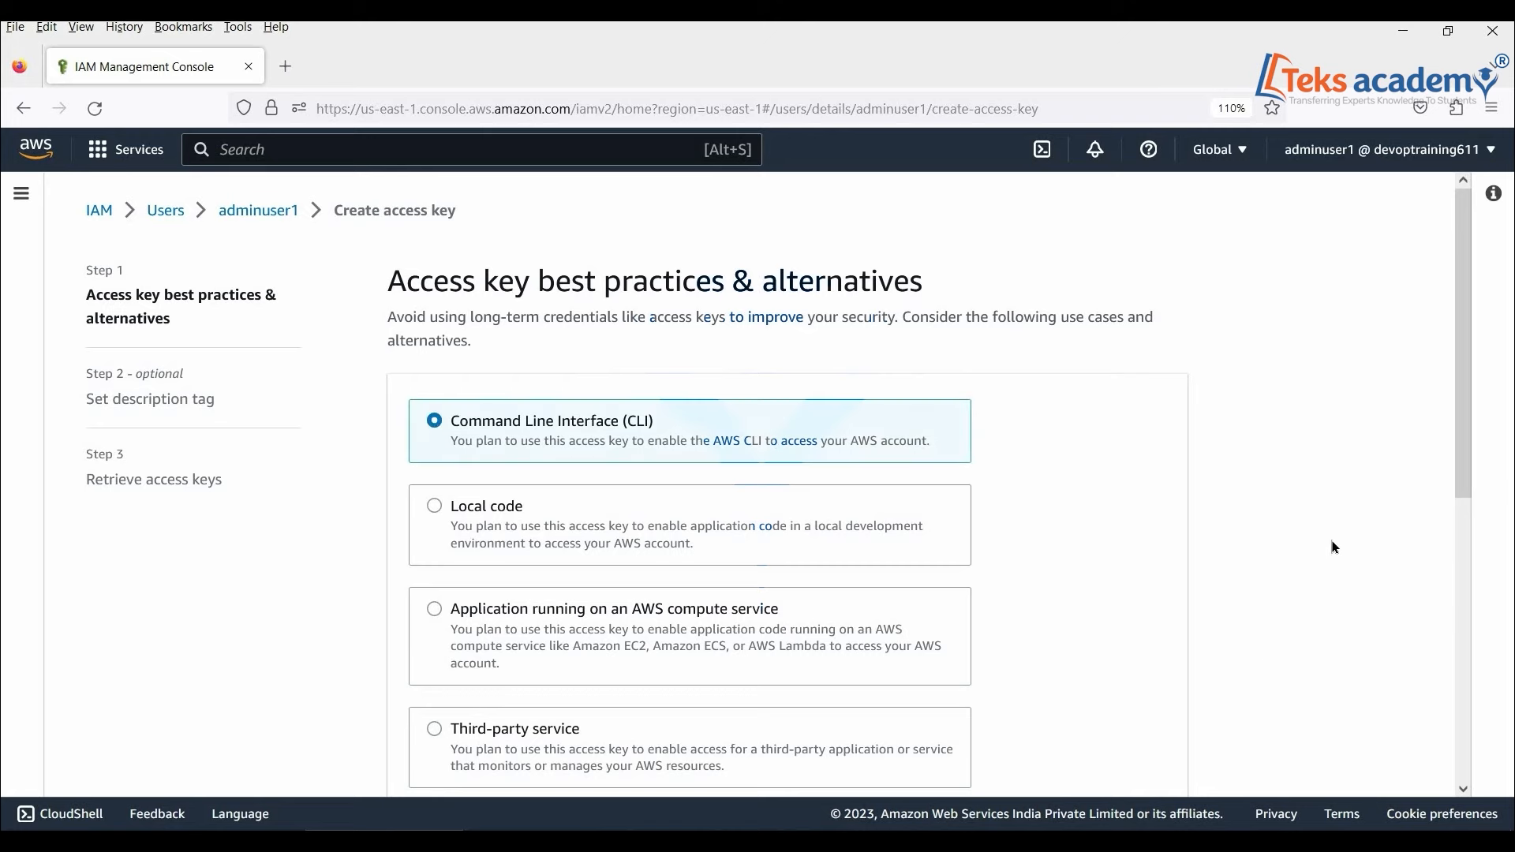
Step: Acknowledge the recommendation about alternatives and create the access key with no description tag
scroll(1330, 538, "down", 6)
left_click(1149, 723)
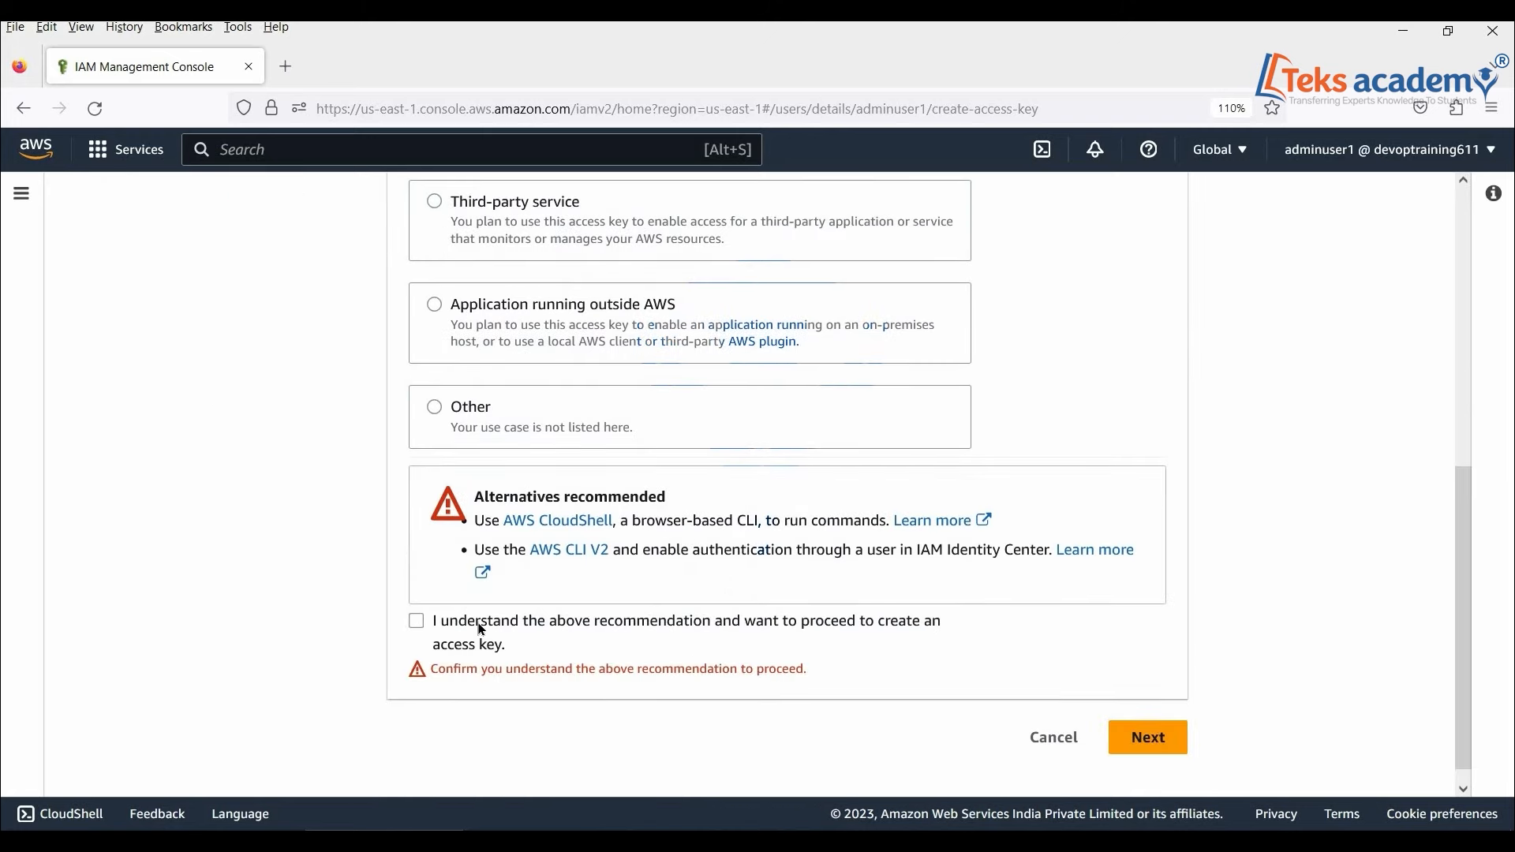
left_click(417, 625)
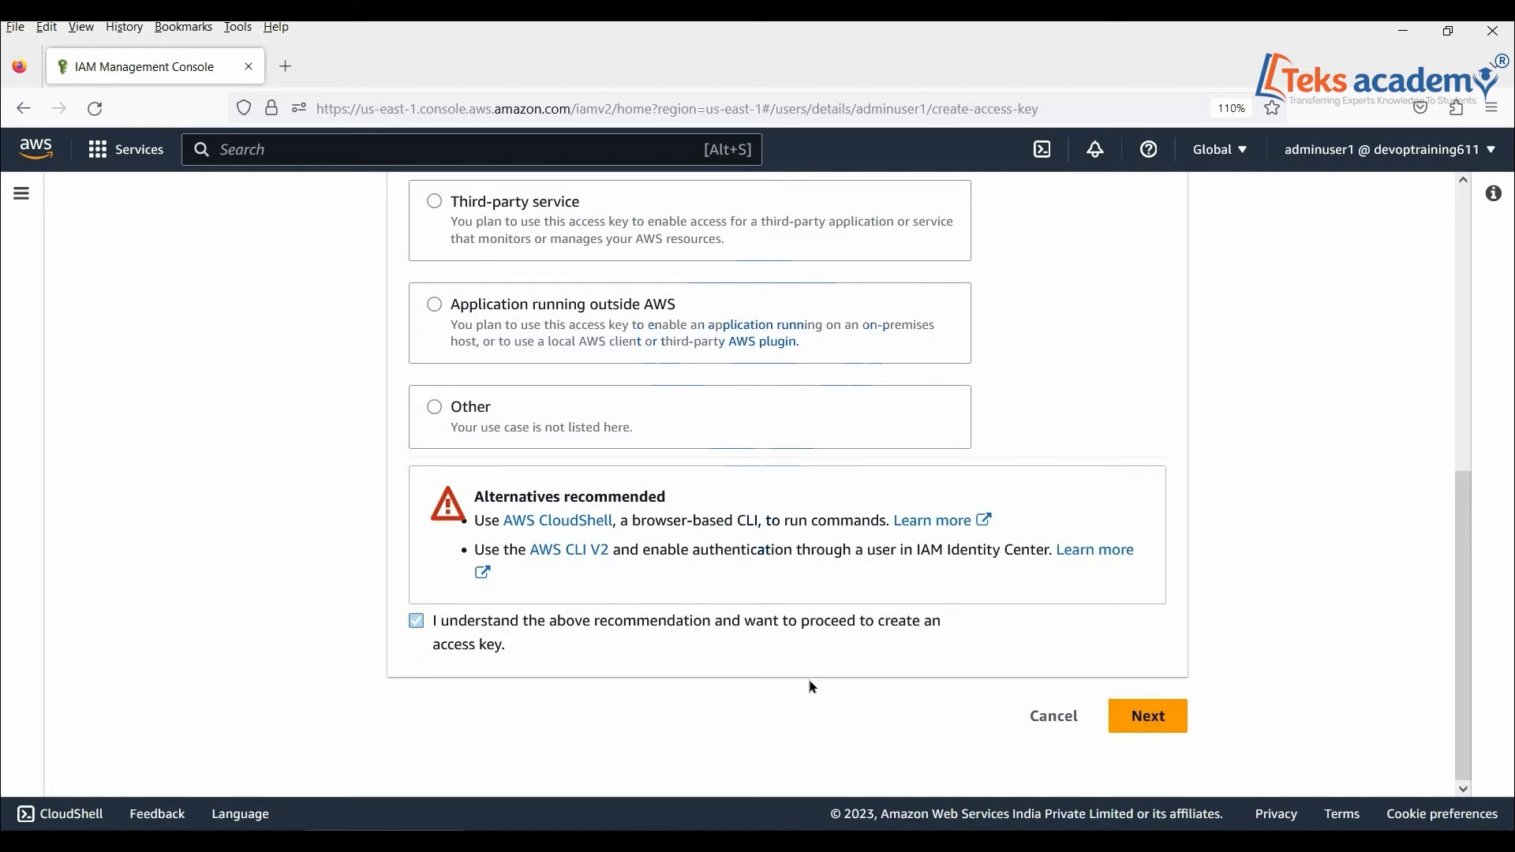
left_click(1157, 723)
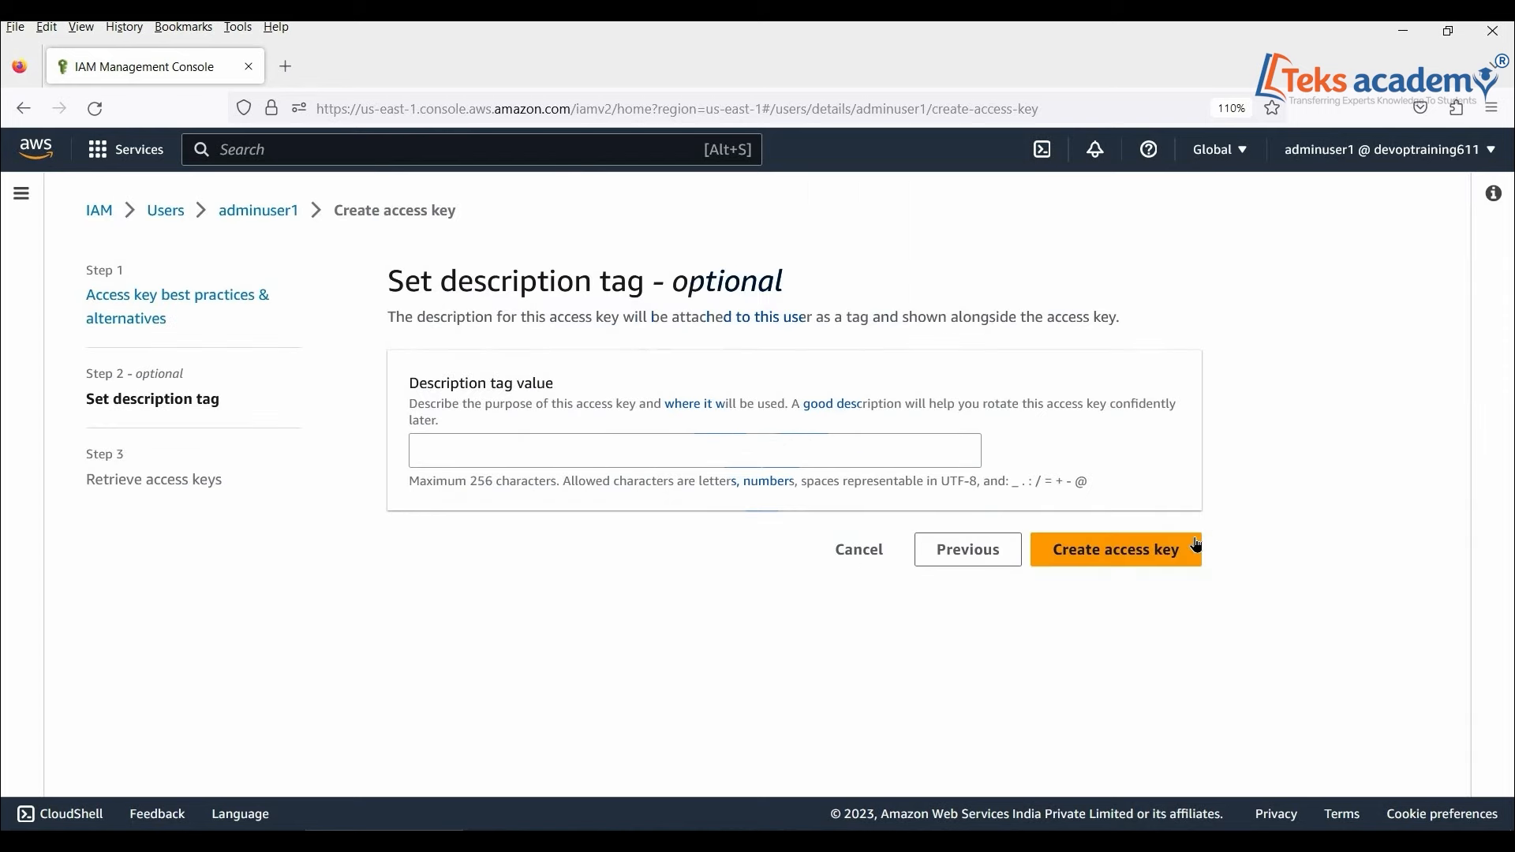
left_click(1118, 561)
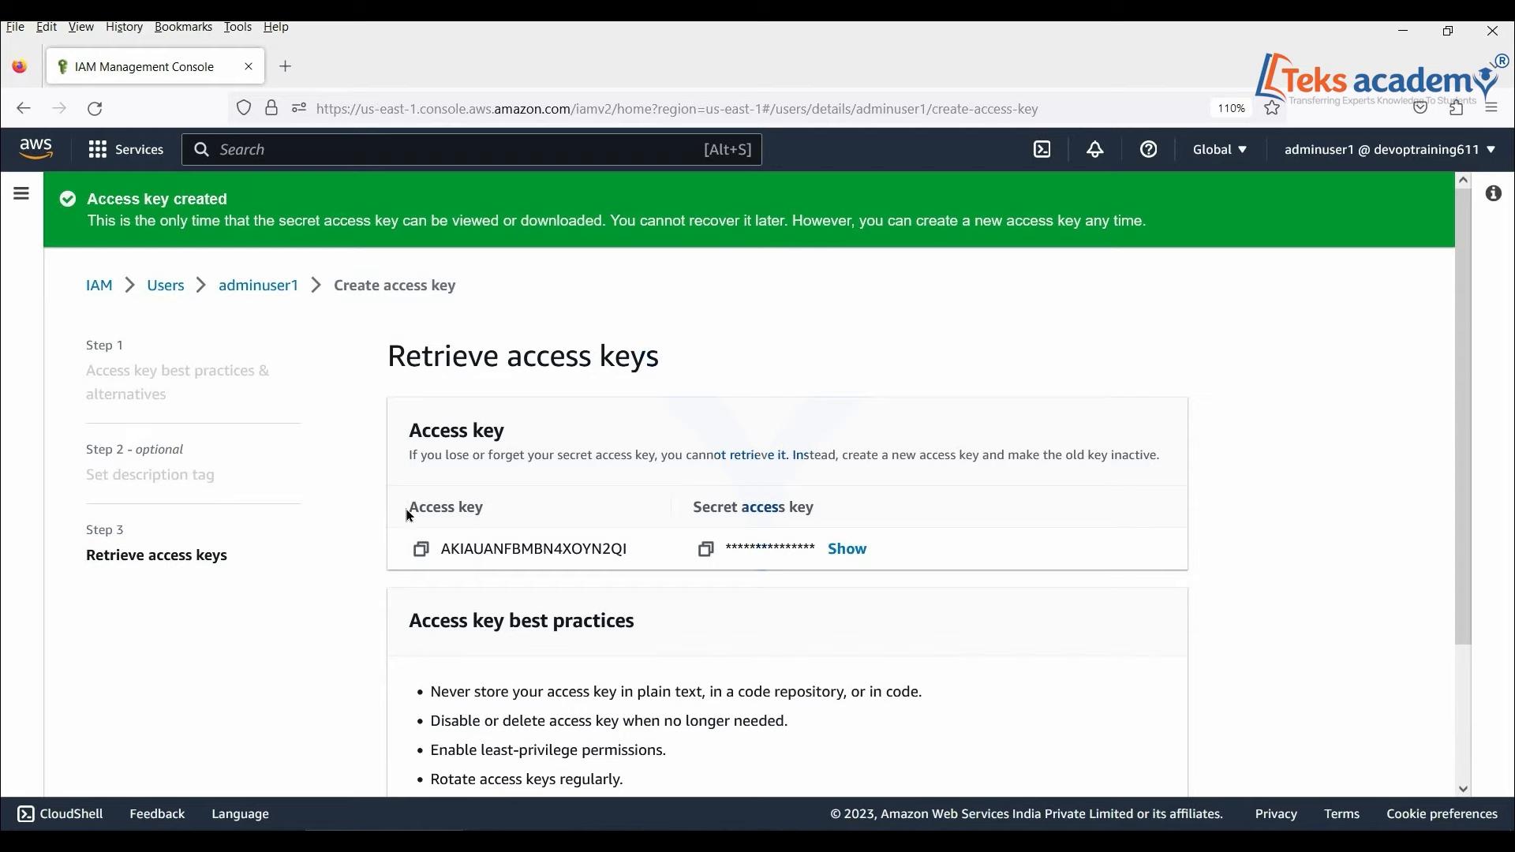
Step: Copy the new access key ID and submit it as the AWS Access Key ID in the terminal
left_click_drag(412, 509, 434, 509)
left_click_drag(694, 509, 809, 509)
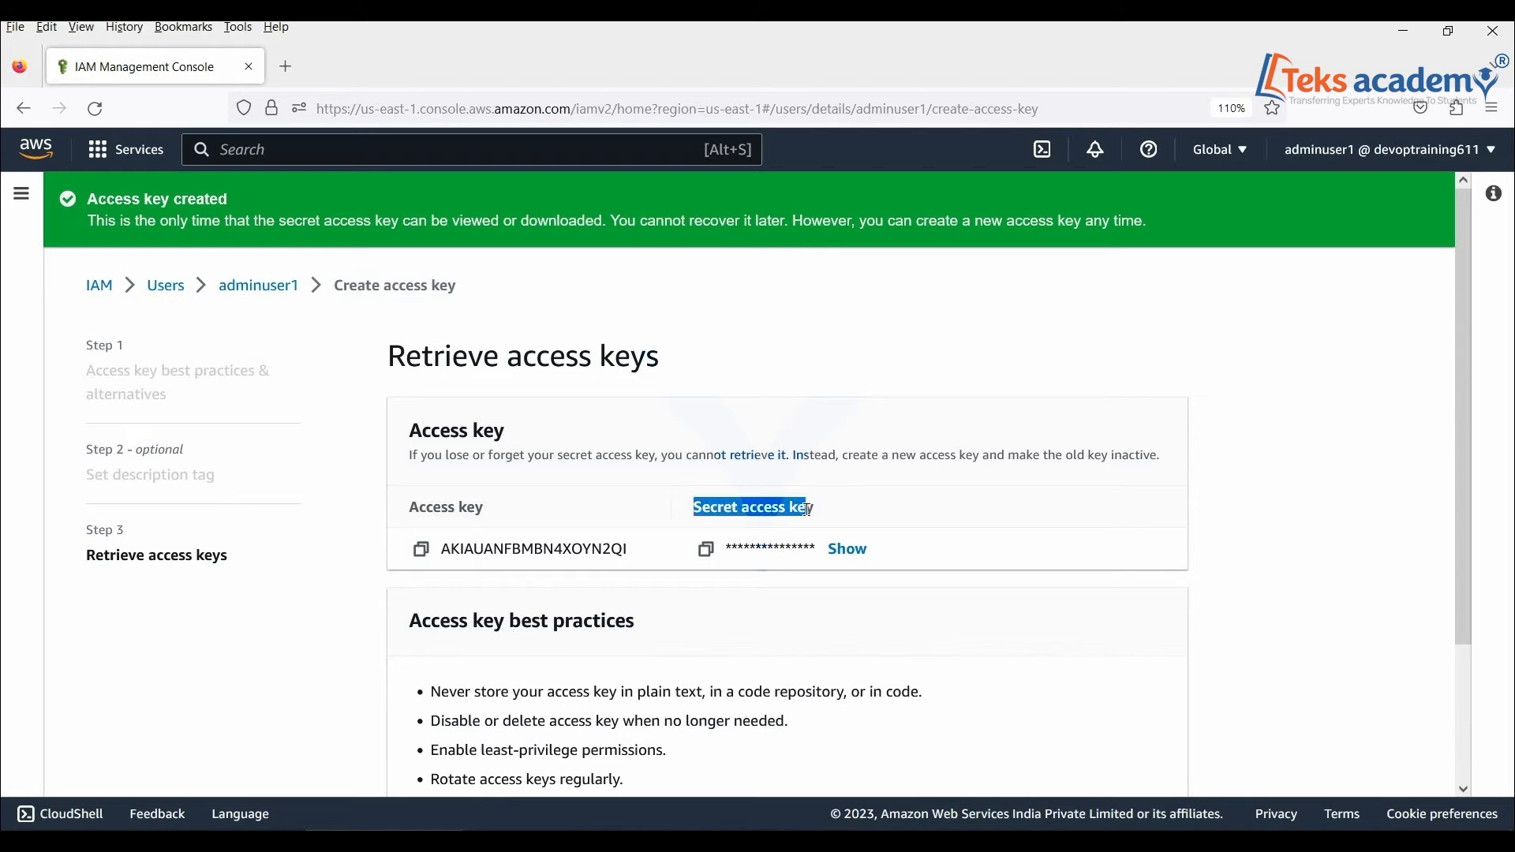
scroll(1010, 564, "down", 2)
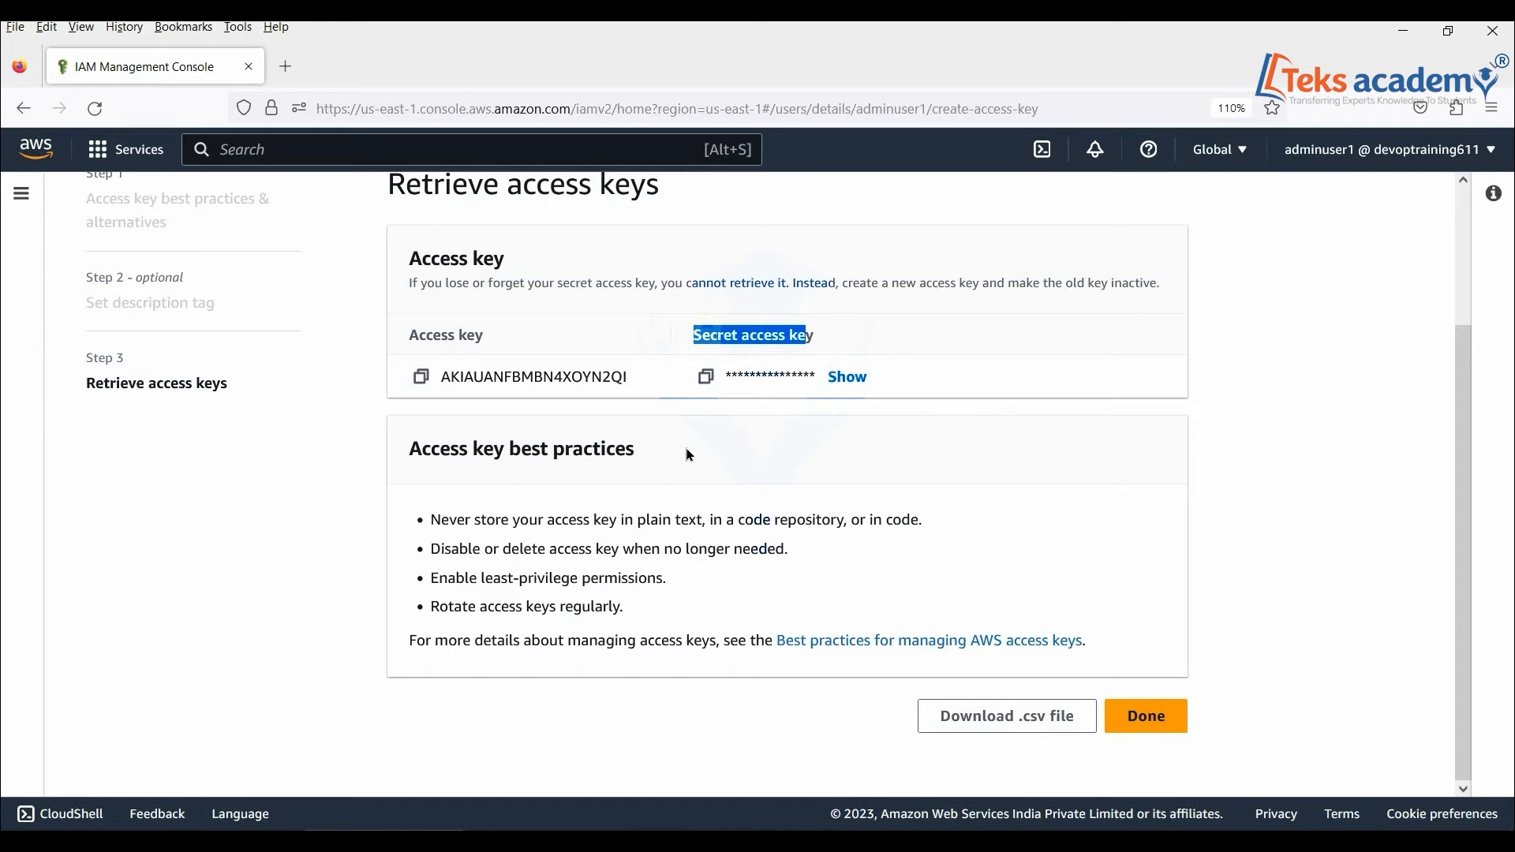
left_click(420, 382)
key("alt+Tab")
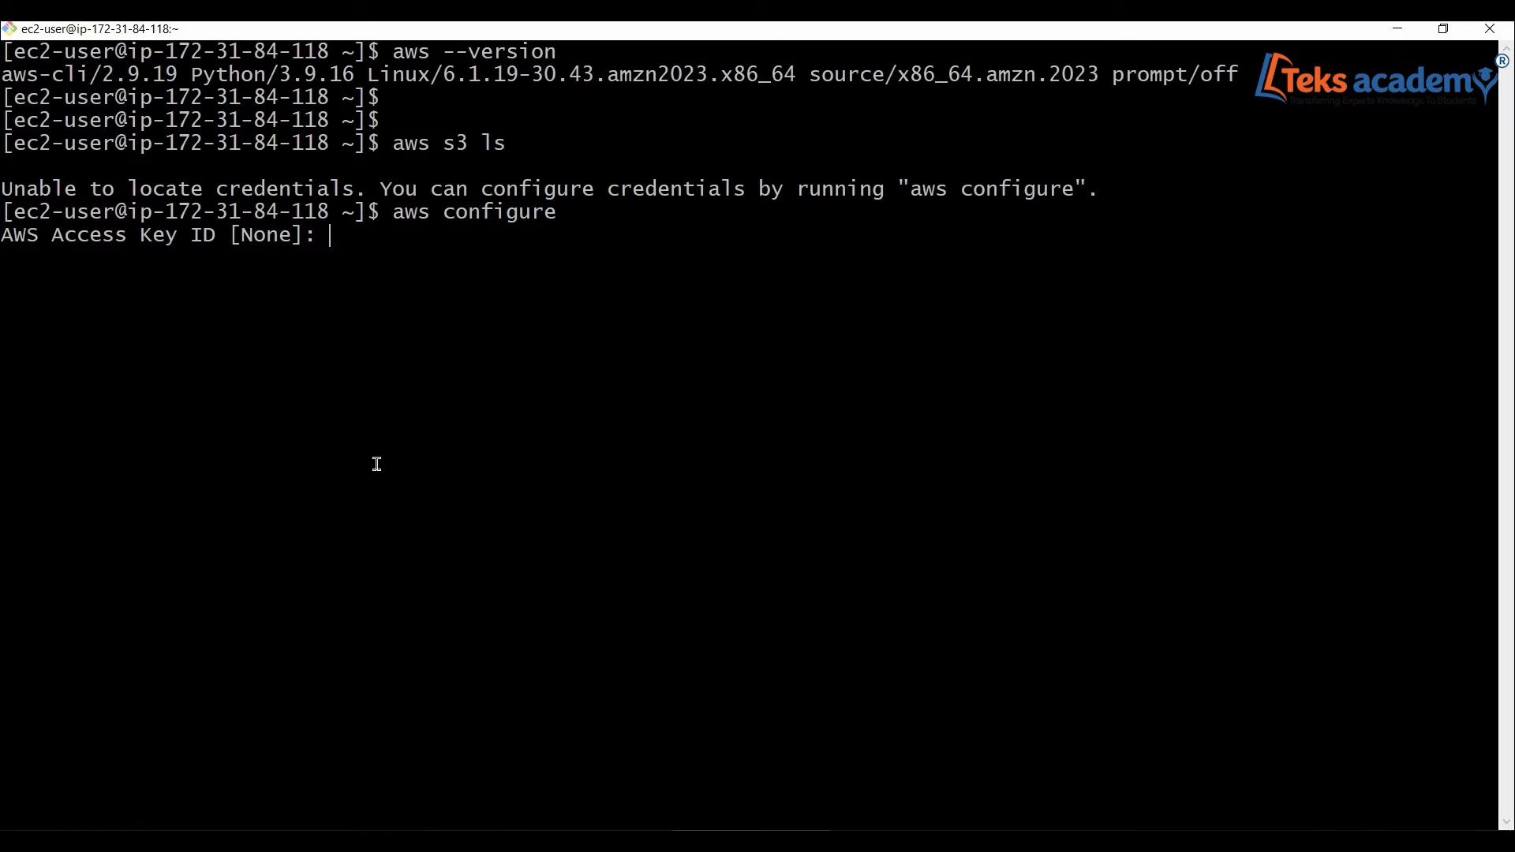
right_click(321, 255)
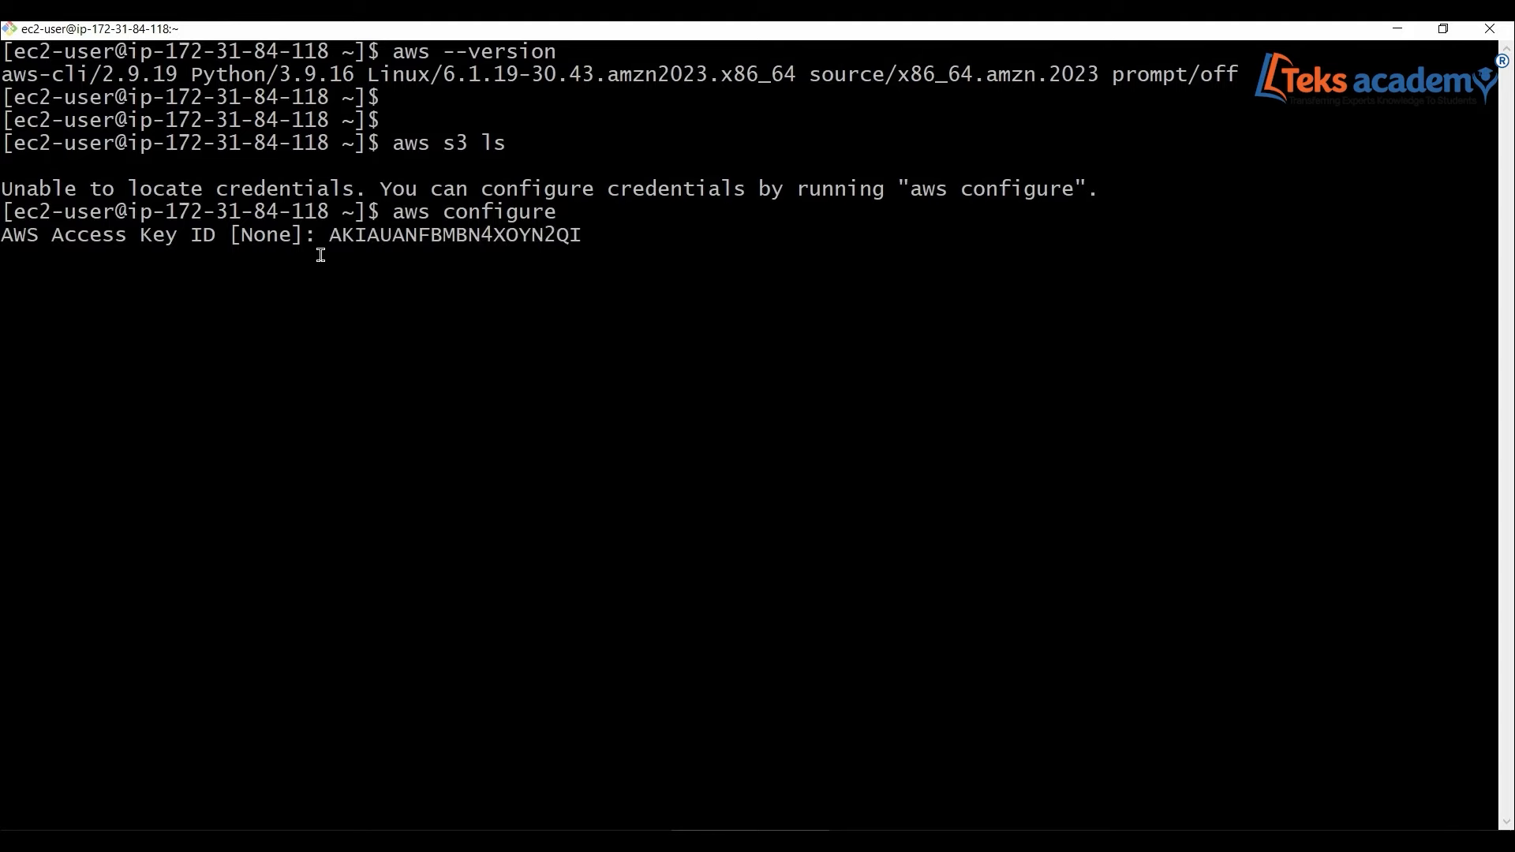
key("Return")
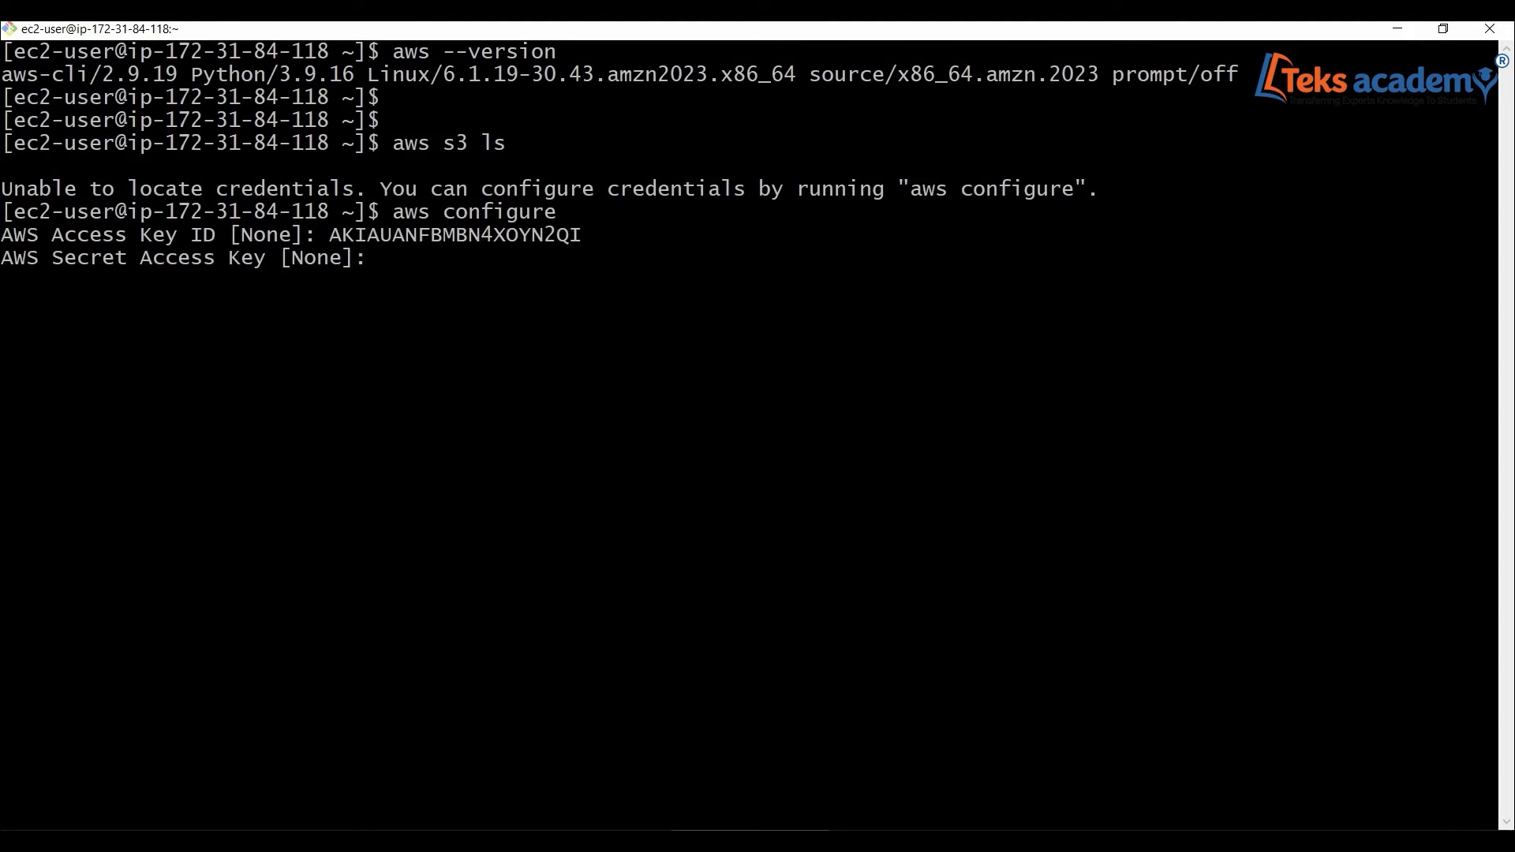
Step: Copy the secret access key from the IAM console and submit it as the AWS Secret Access Key in the terminal
mouse_move(384, 841)
left_click(384, 766)
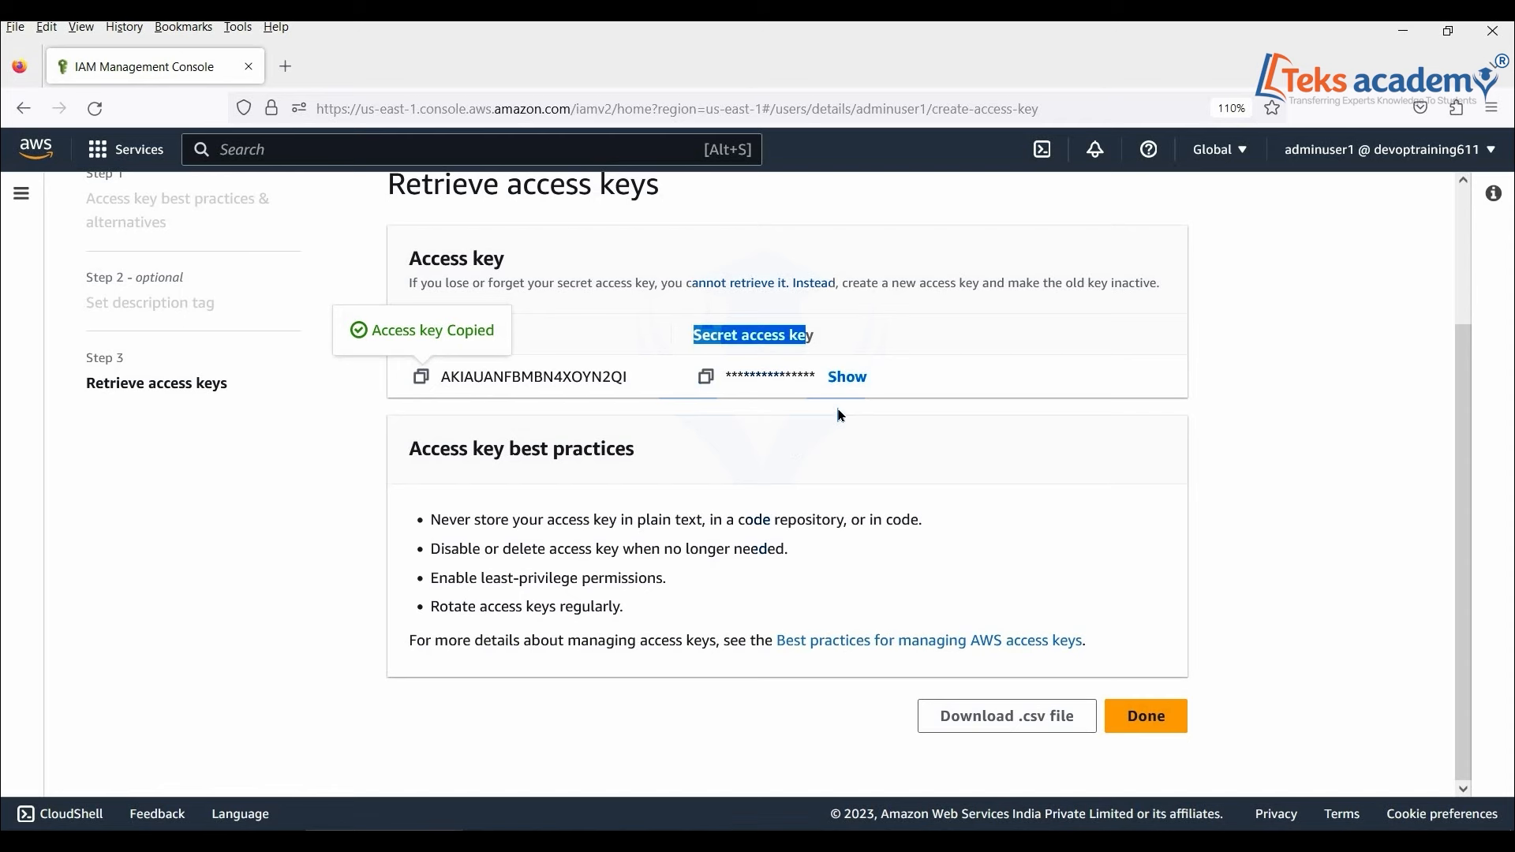
left_click(707, 379)
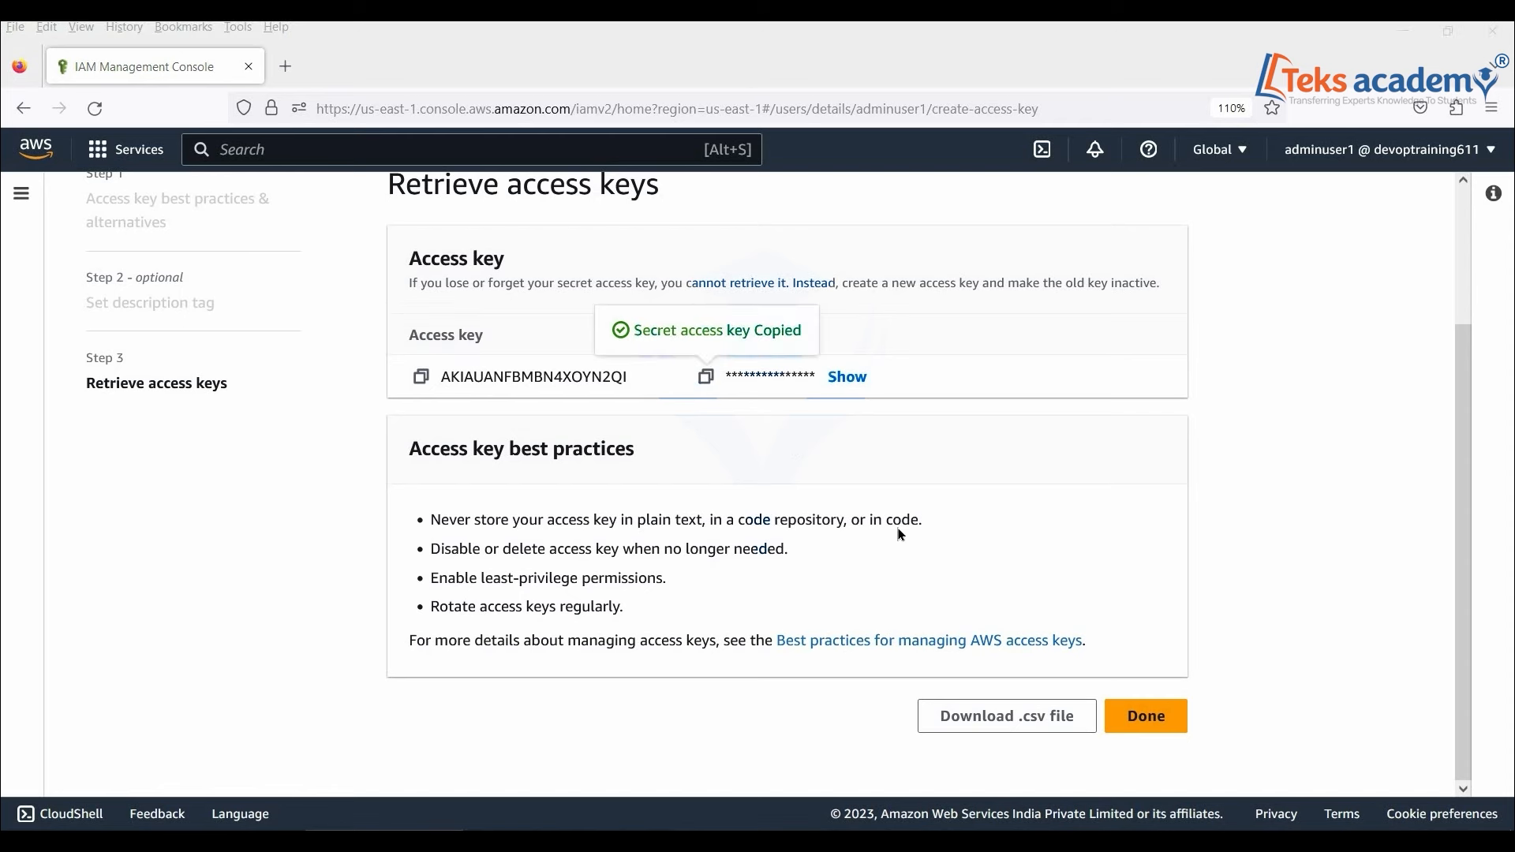
key("alt+Tab")
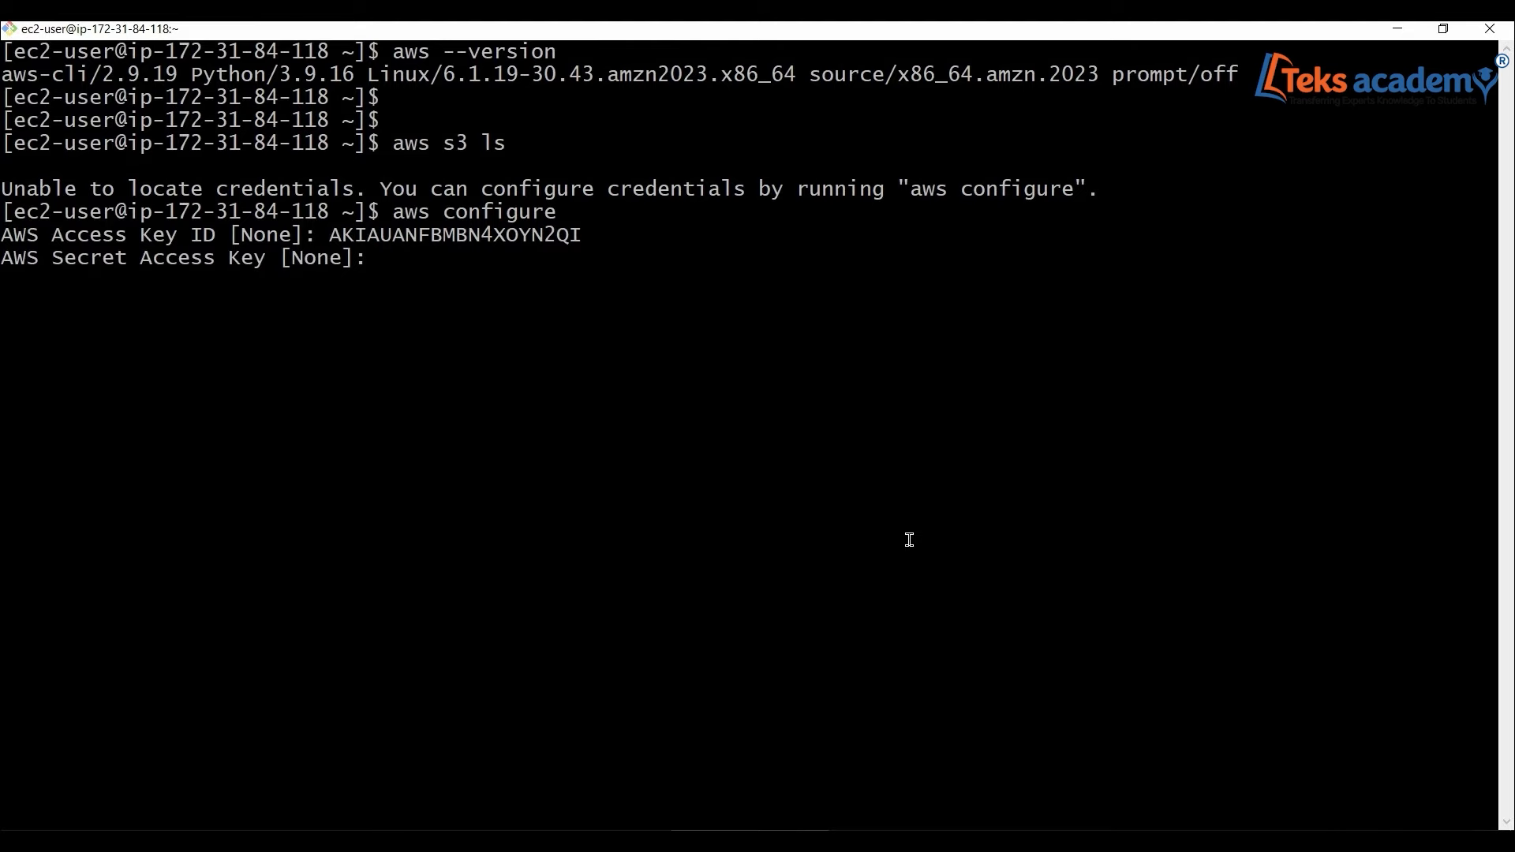
right_click(909, 540)
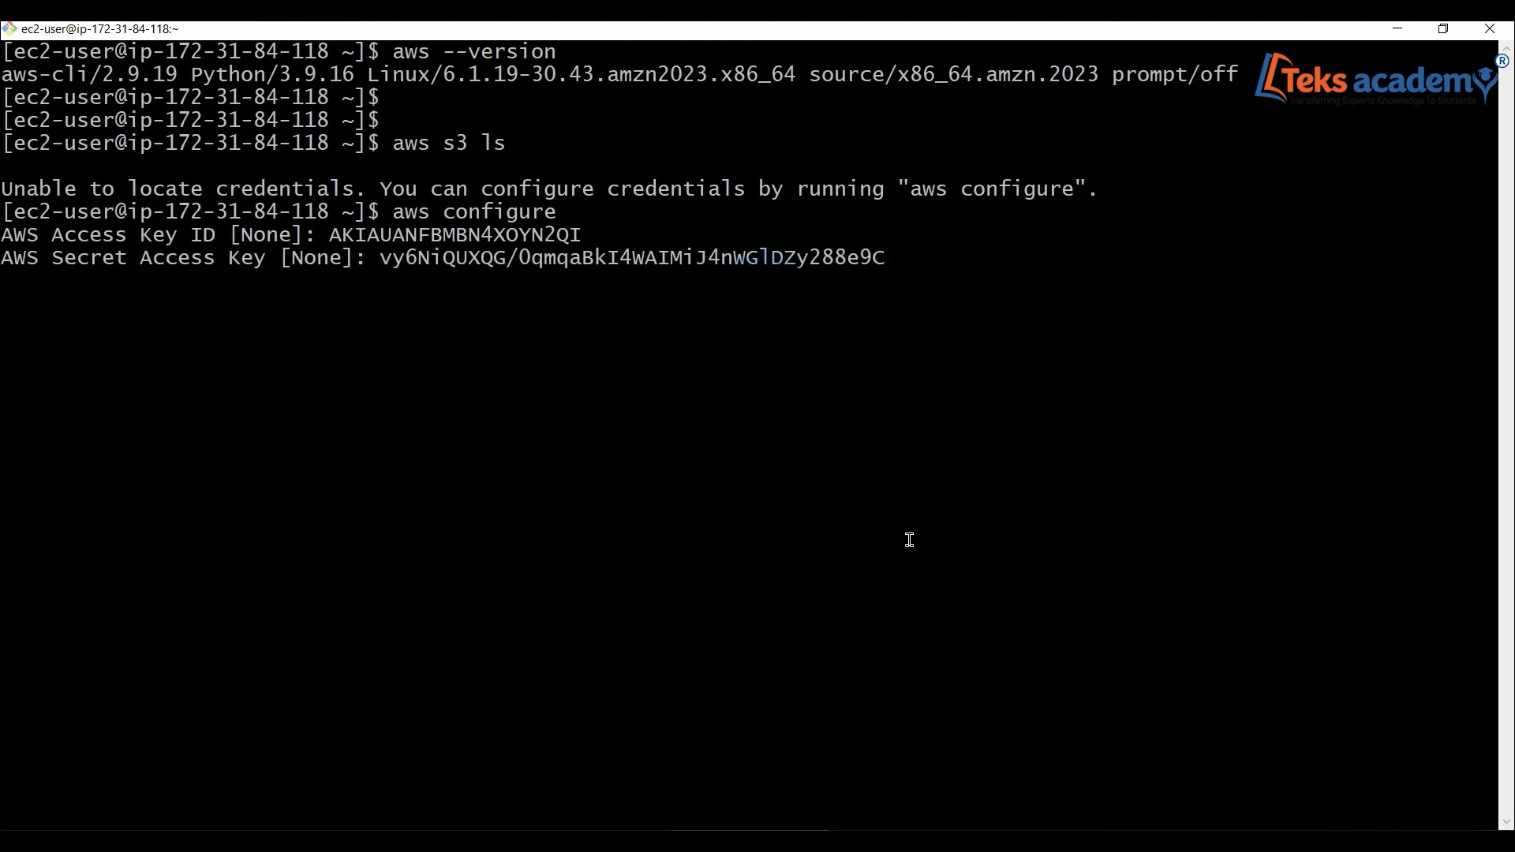
key("Return")
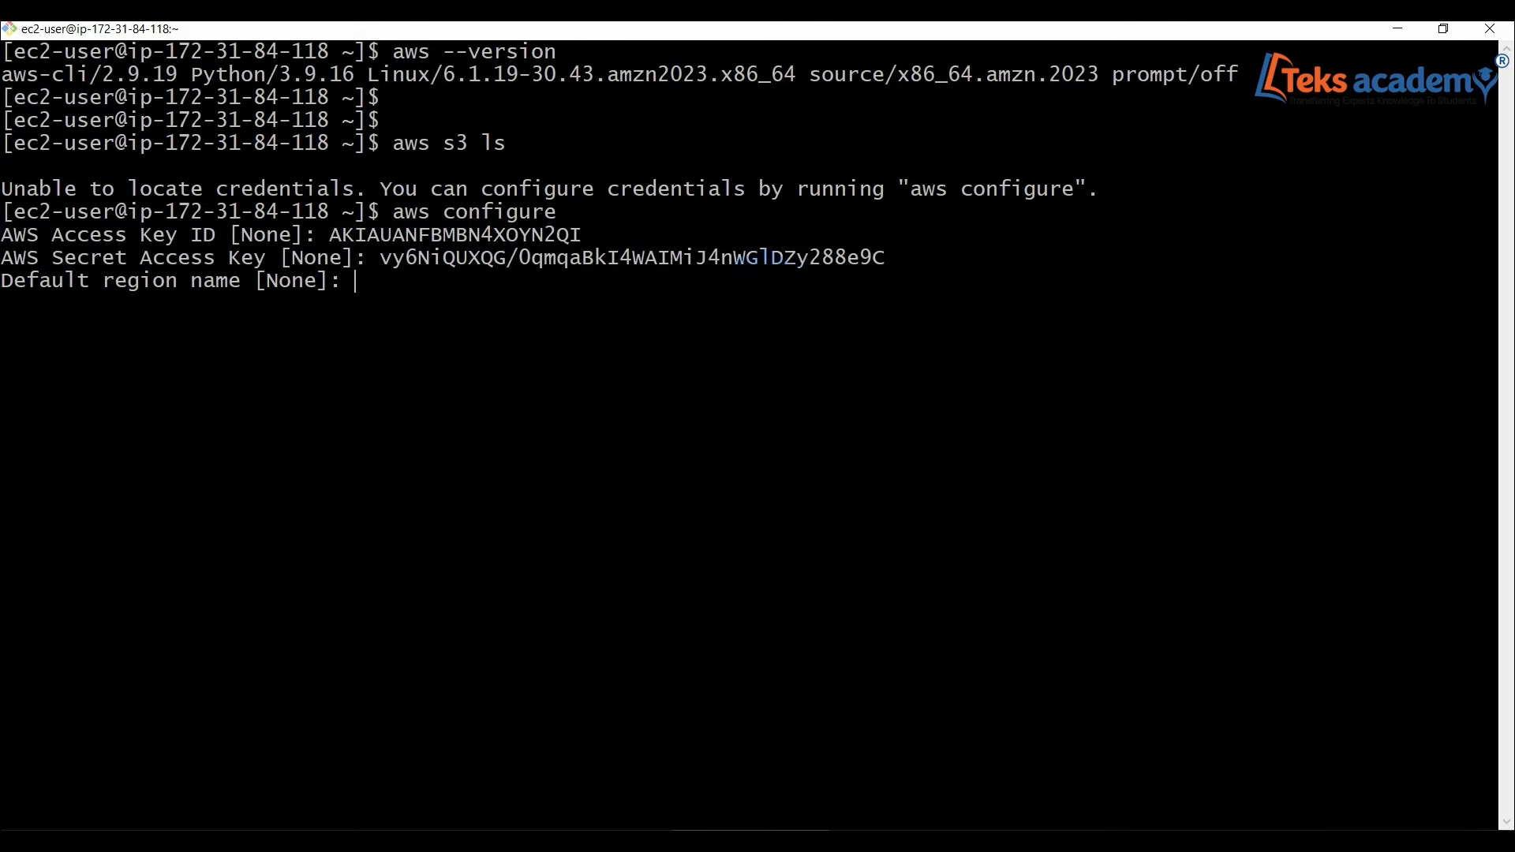
Step: Set the default region name to us-east-1 and leave the default output format empty
type("us-east-1")
key("Return")
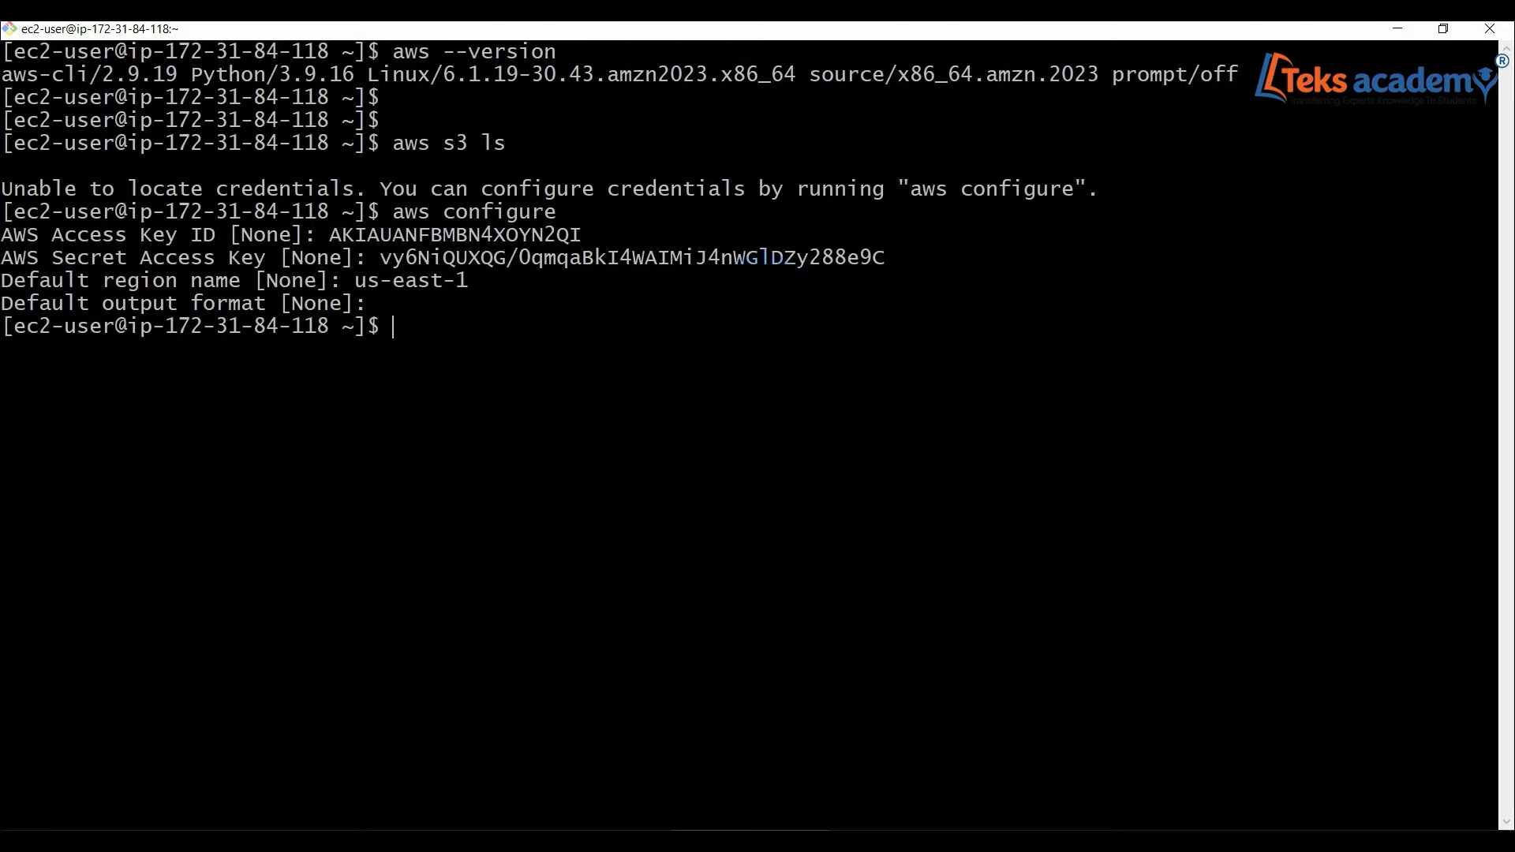
Step: Clear the terminal and list the account's S3 buckets with aws s3 ls
type("clear")
key("Return")
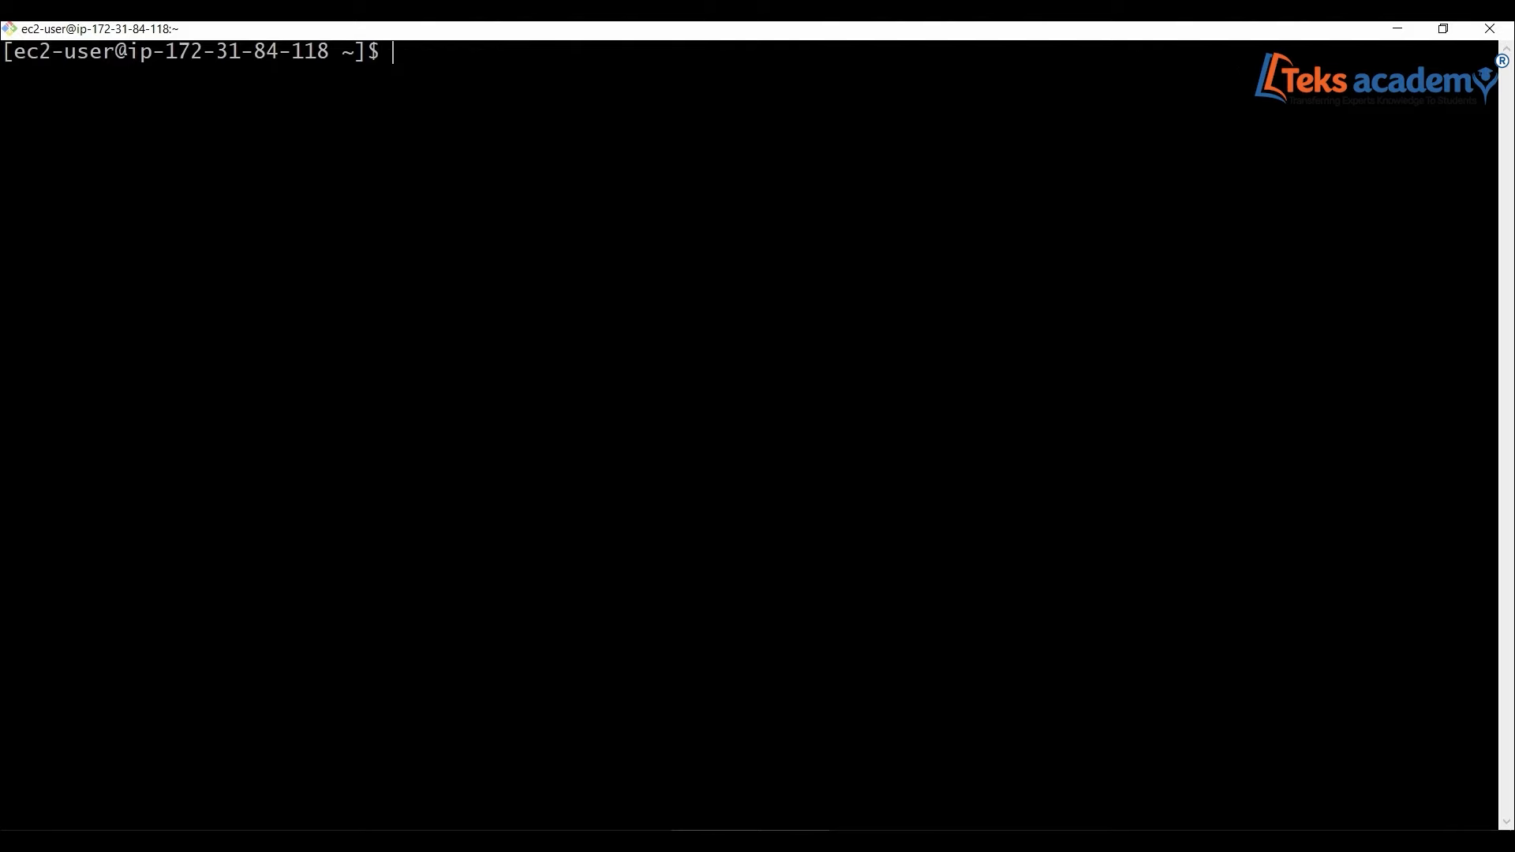
type("aws s3 ls")
key("Return")
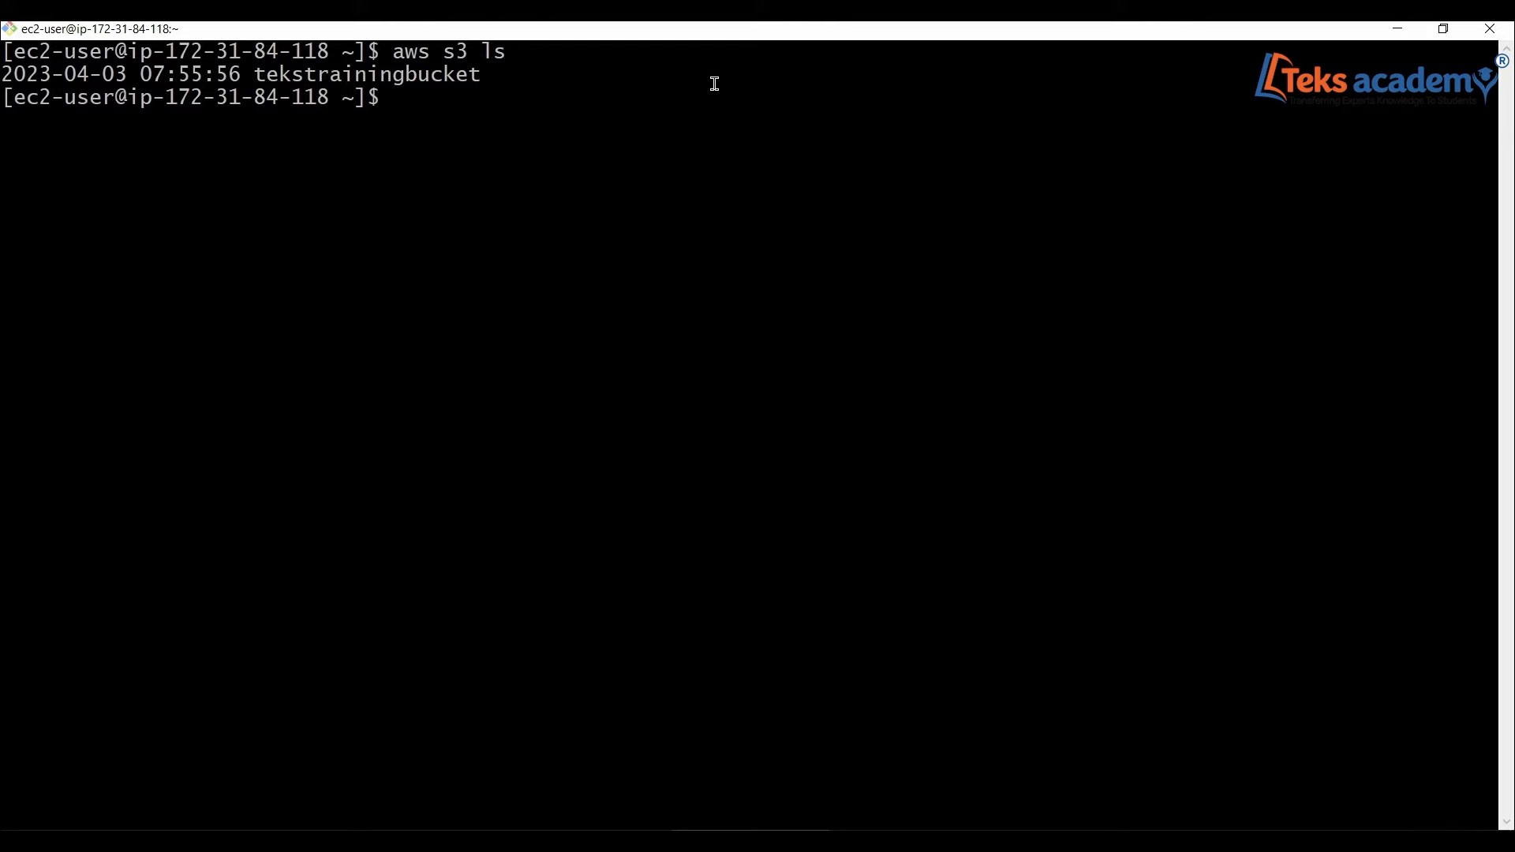
Step: List the contents of the bucket with aws s3 ls s3://tekstrainingbucket
type("a")
type("ws s")
type("3 ls")
type(" :s3")
key("BackSpace")
key("BackSpace")
key("BackSpace")
type("s3://tekstrain")
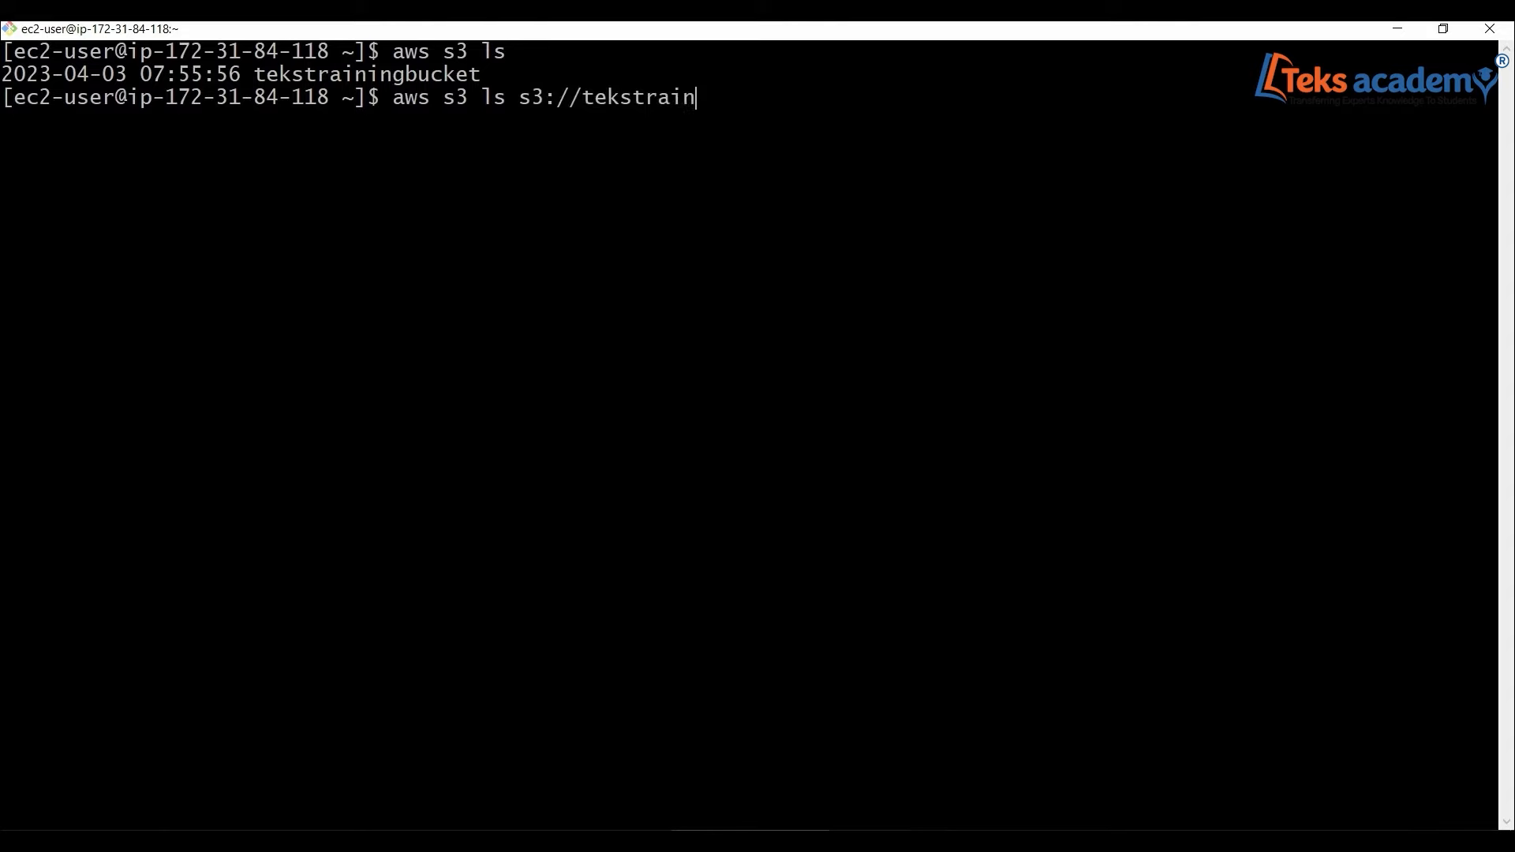
type("ingbucket")
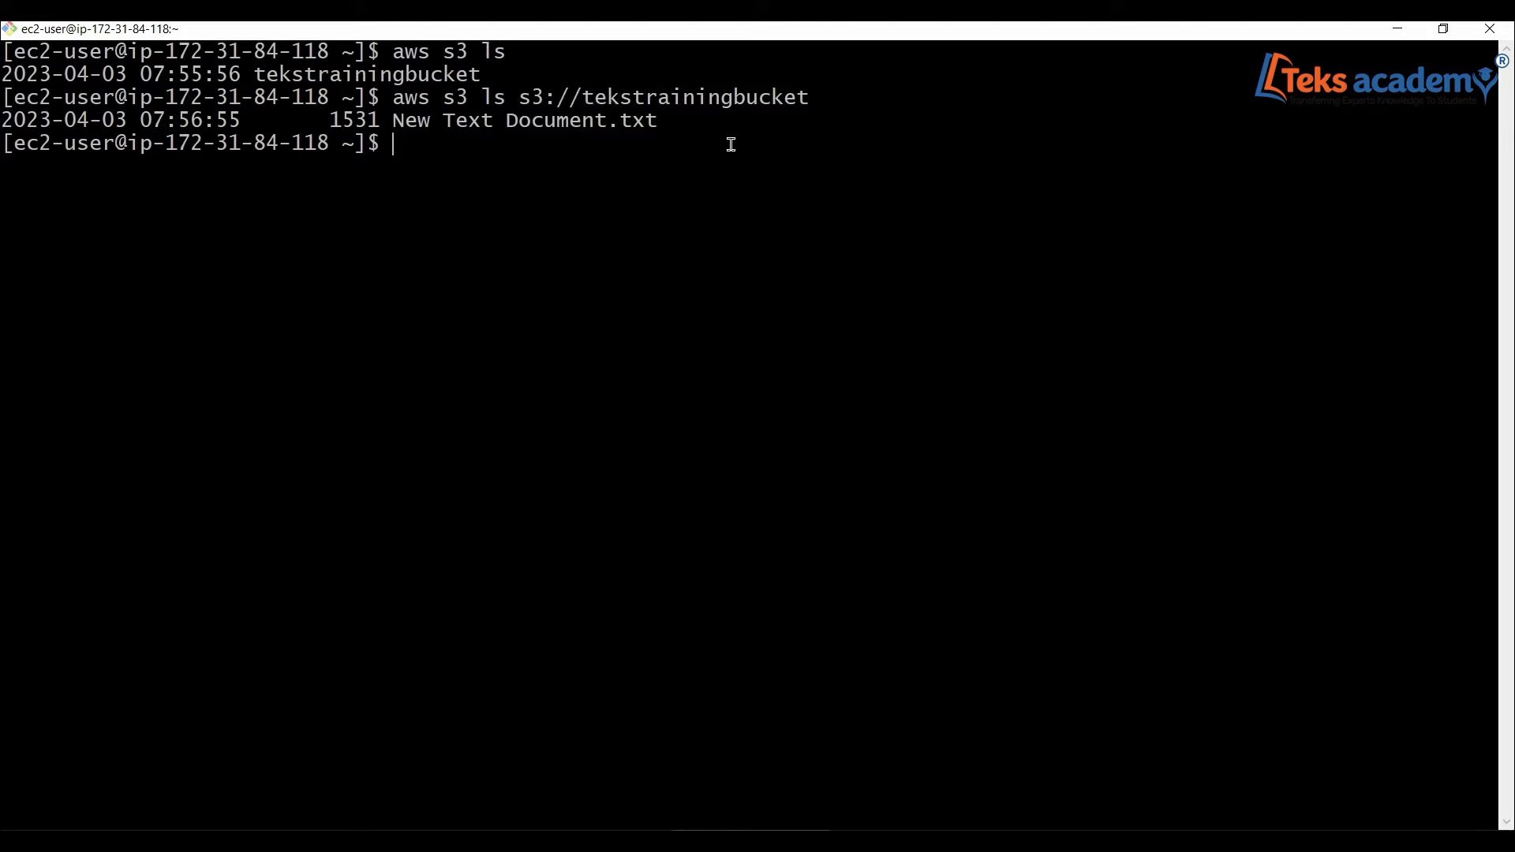
Step: List all entries of the home directory, including hidden ones, with ls -a to find the .aws folder
type("ls -a")
key("Return")
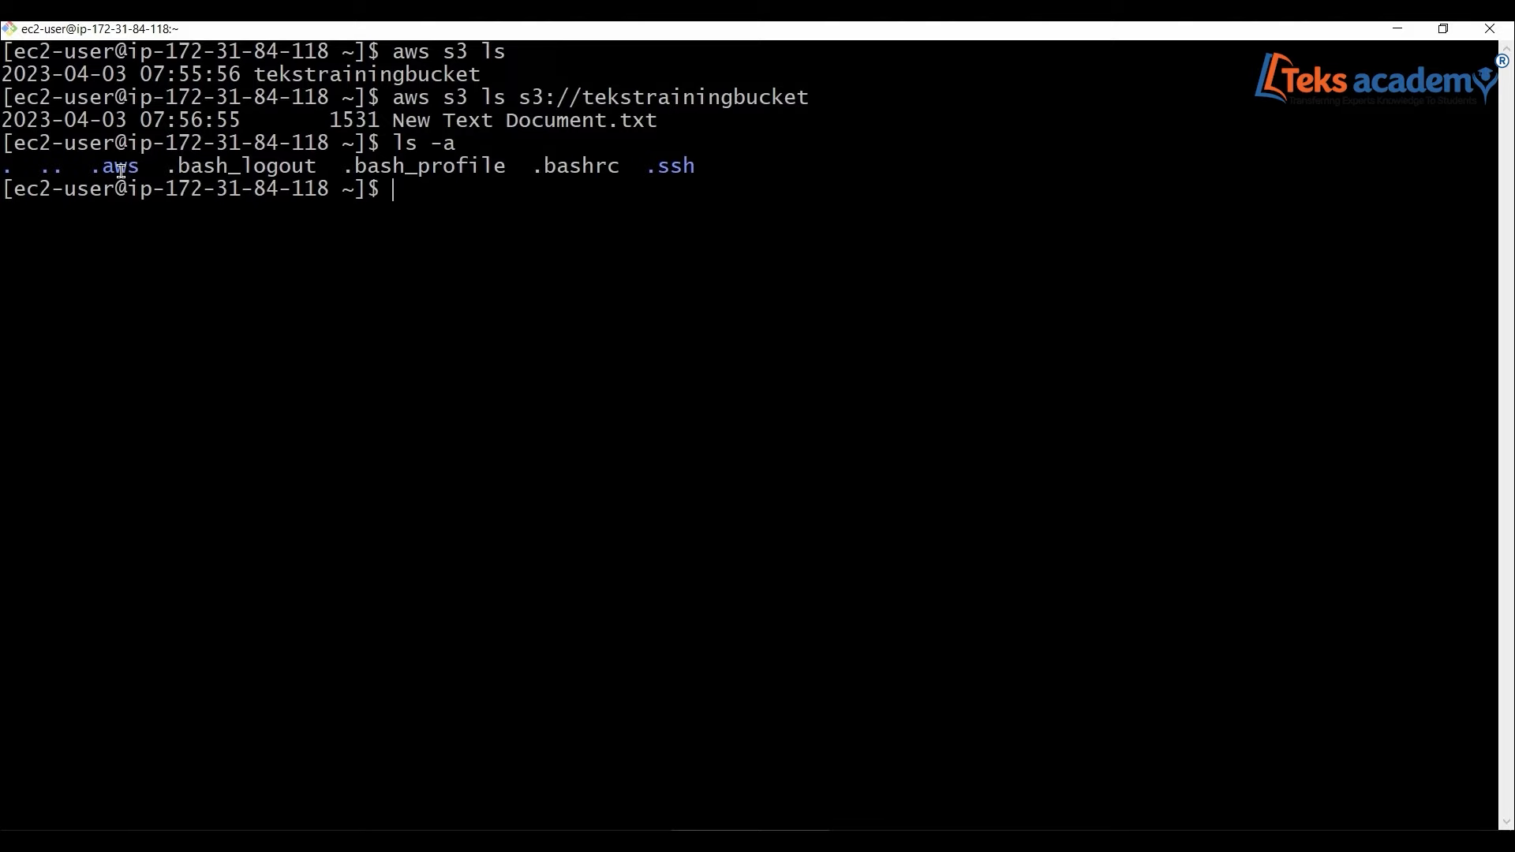
left_click_drag(89, 168, 140, 168)
Step: Change into the .aws directory, list its files and highlight the credentials file name
type("cd .aws")
key("Return")
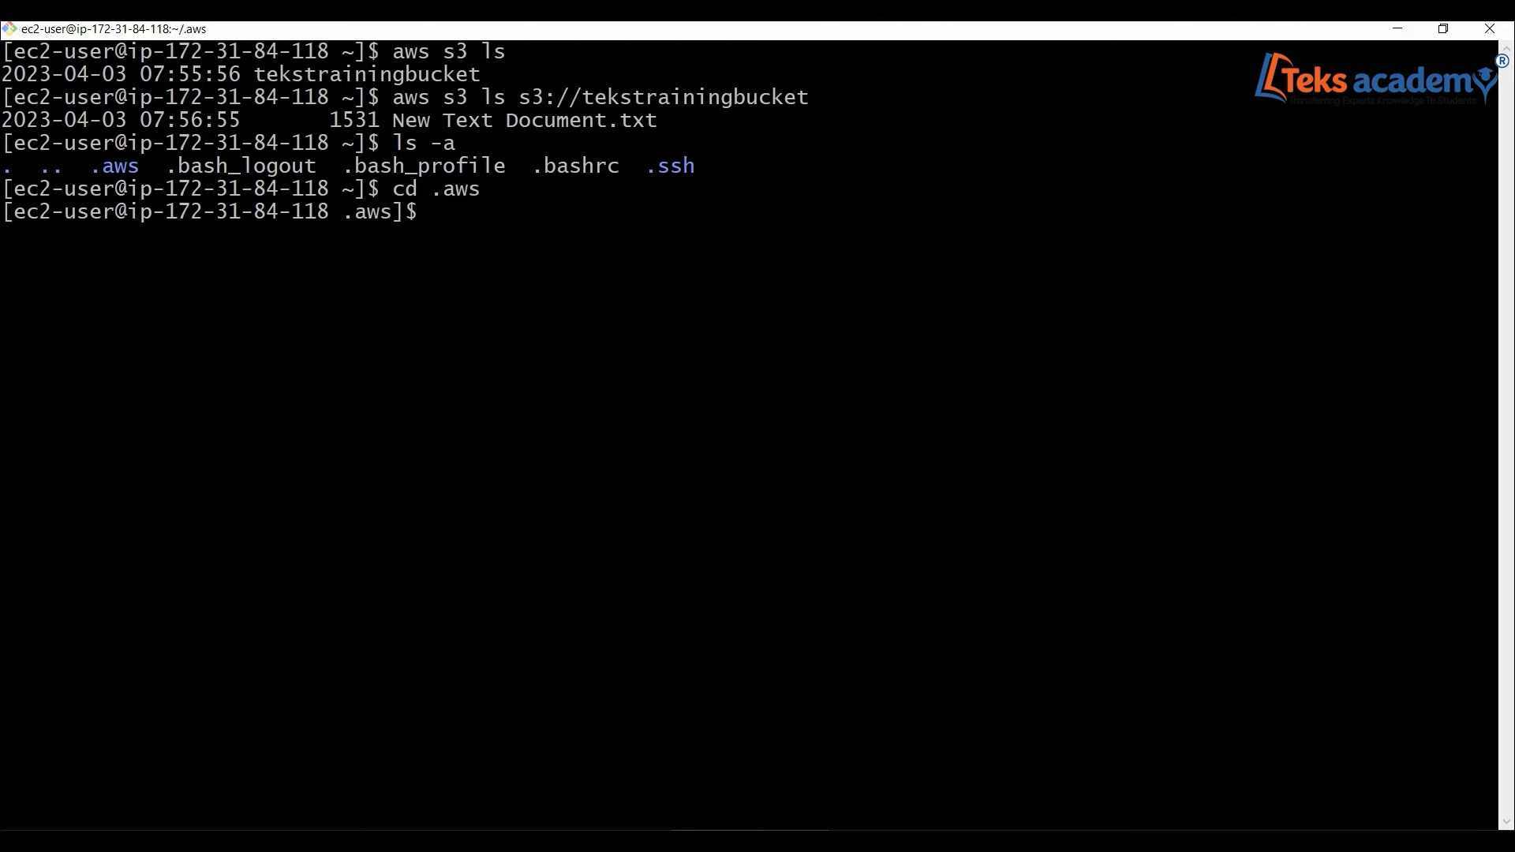
type("ls")
key("Return")
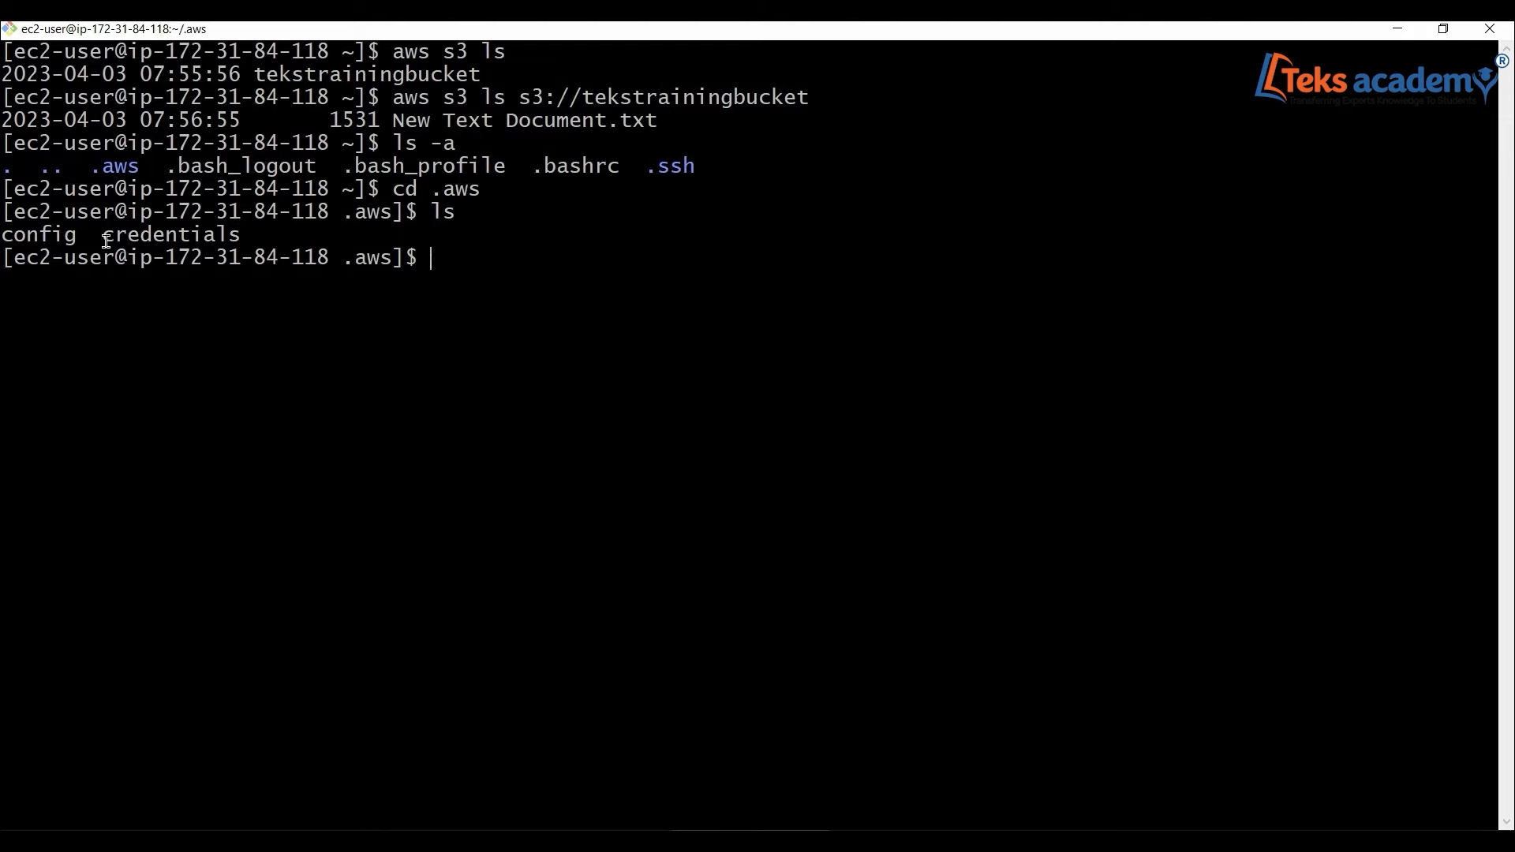
double_click(131, 240)
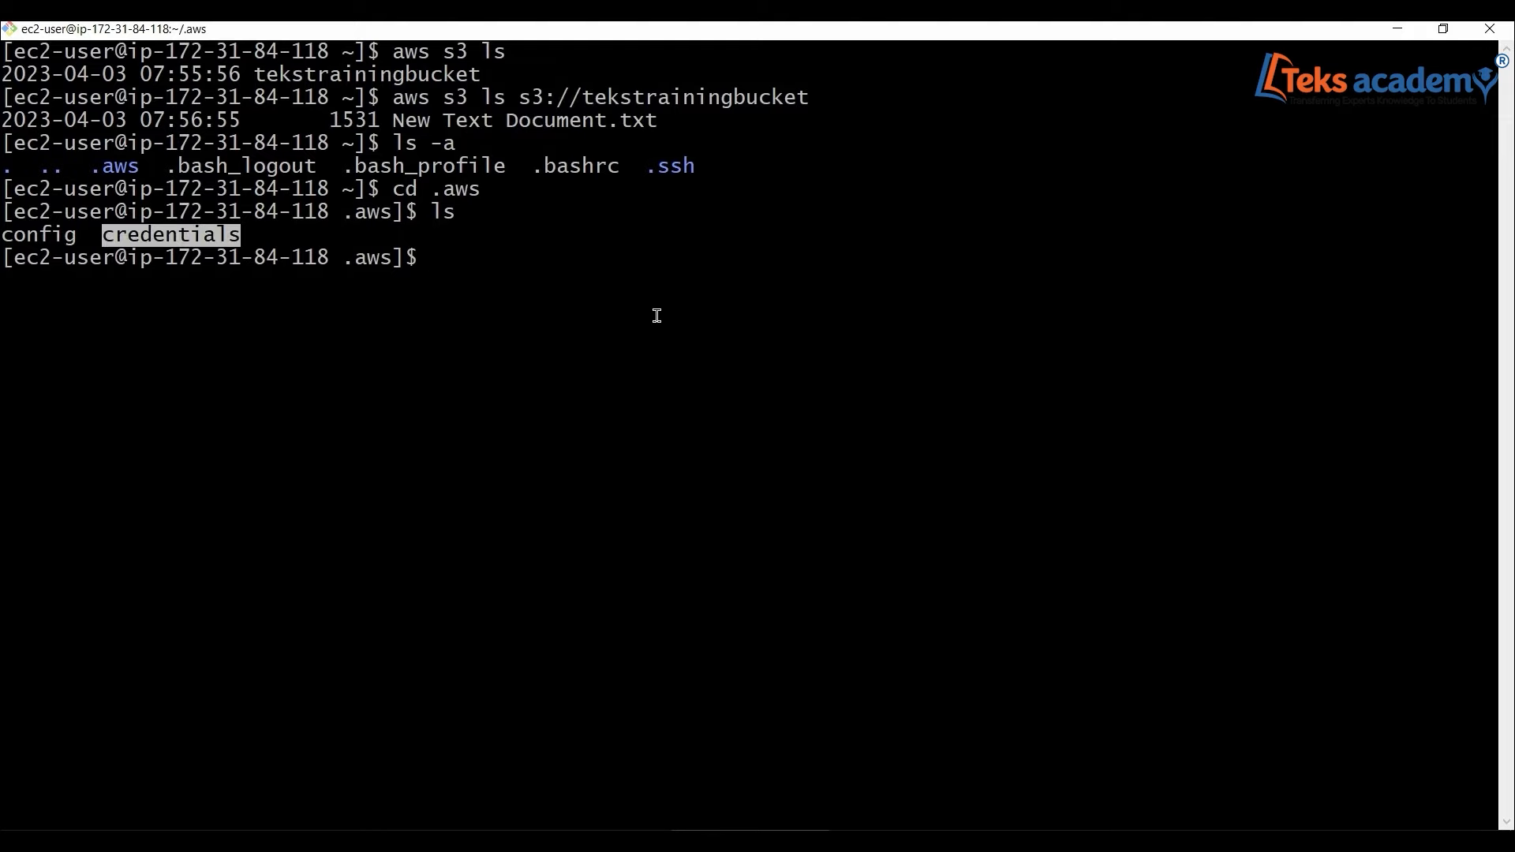
Step: Display the credentials file with cat and highlight the stored access key ID and secret access key
type("cat")
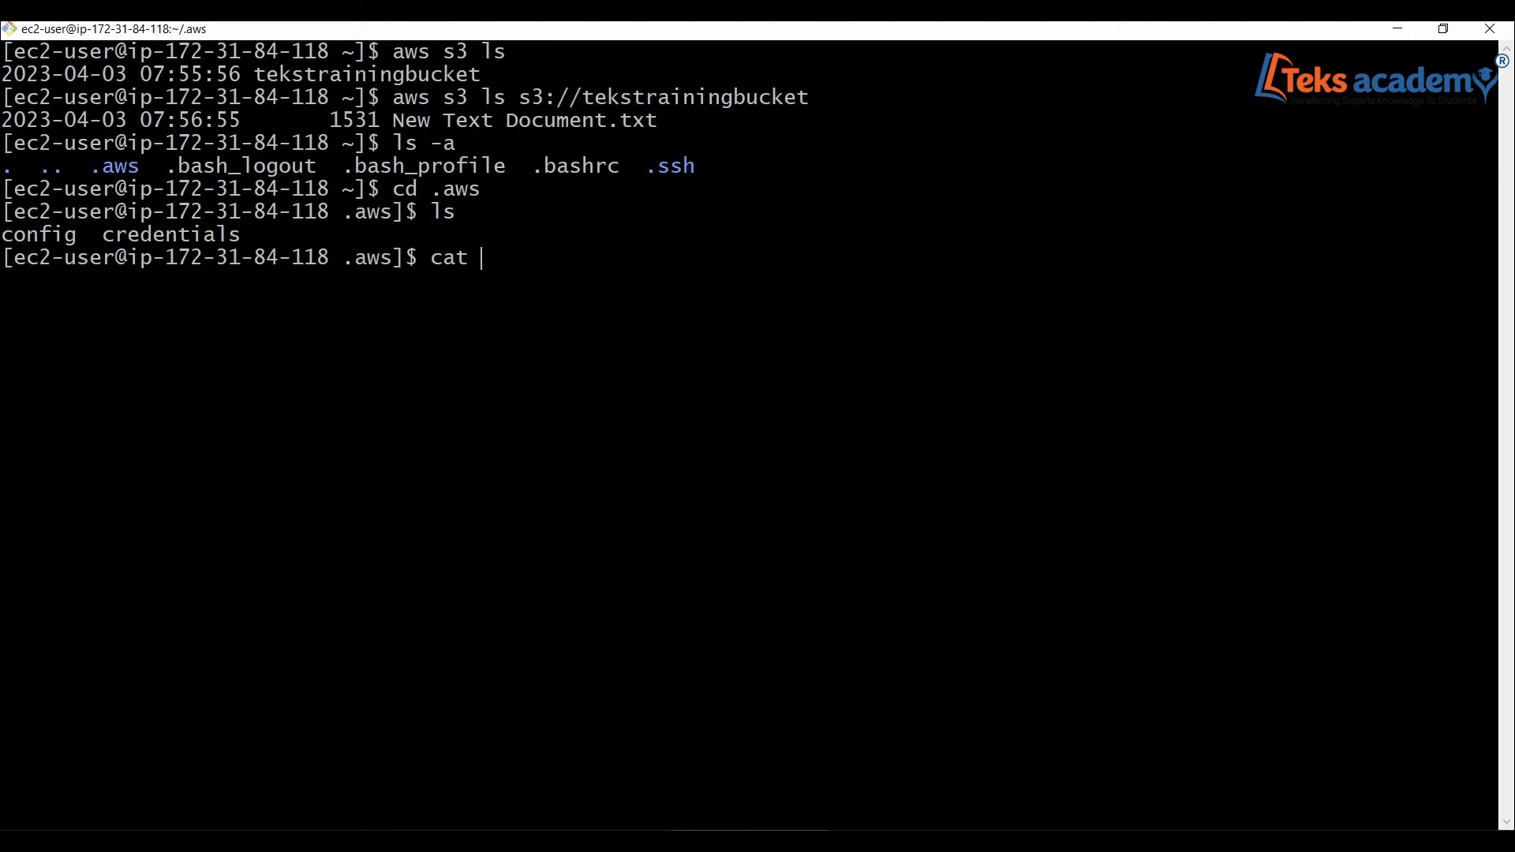
type(" crede")
key("Tab")
key("Return")
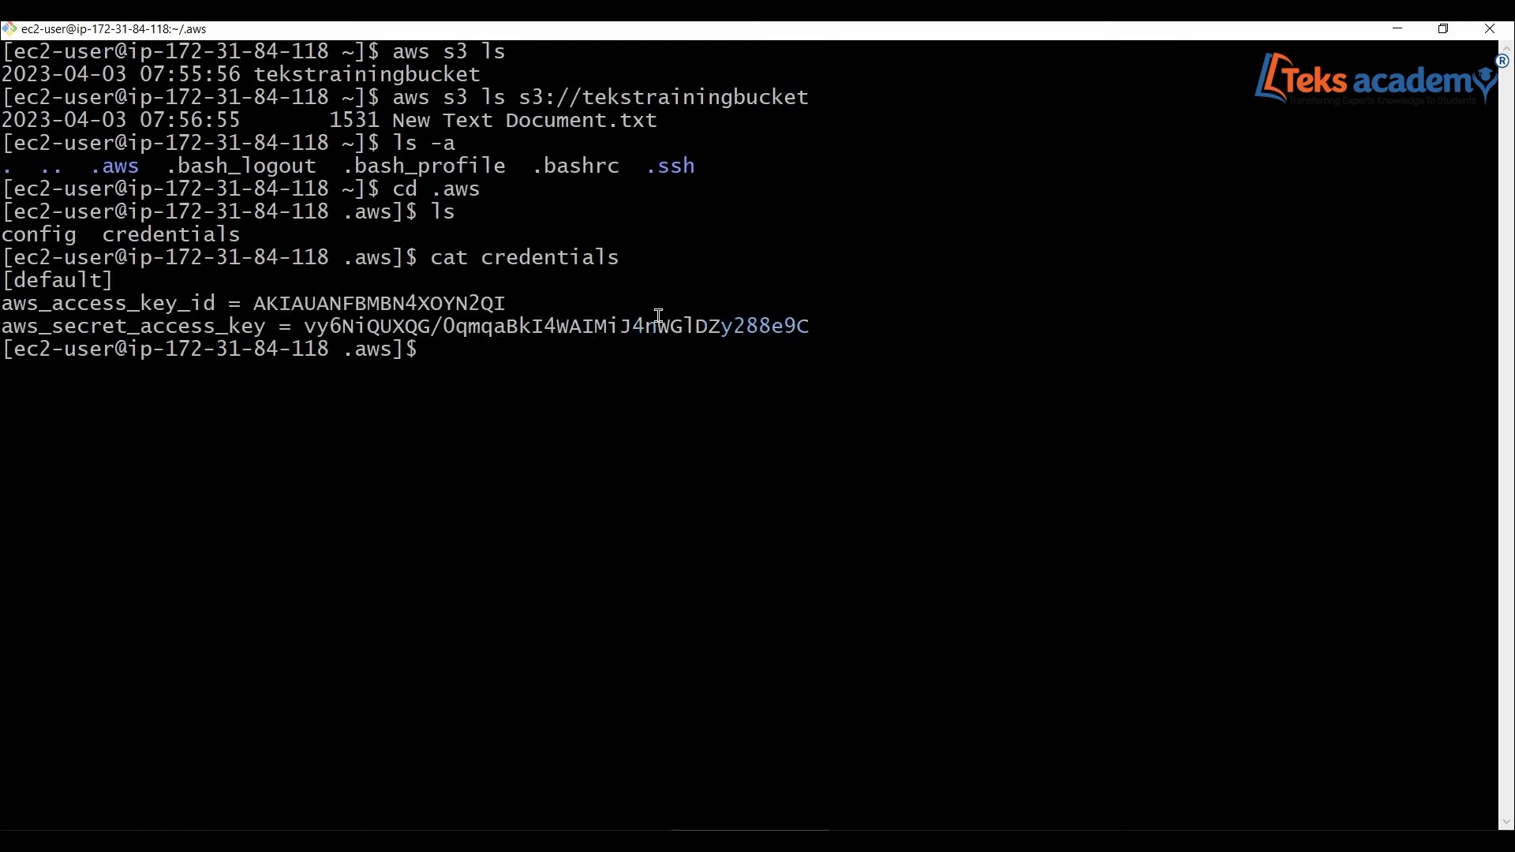
left_click_drag(260, 306, 478, 304)
left_click_drag(306, 326, 796, 324)
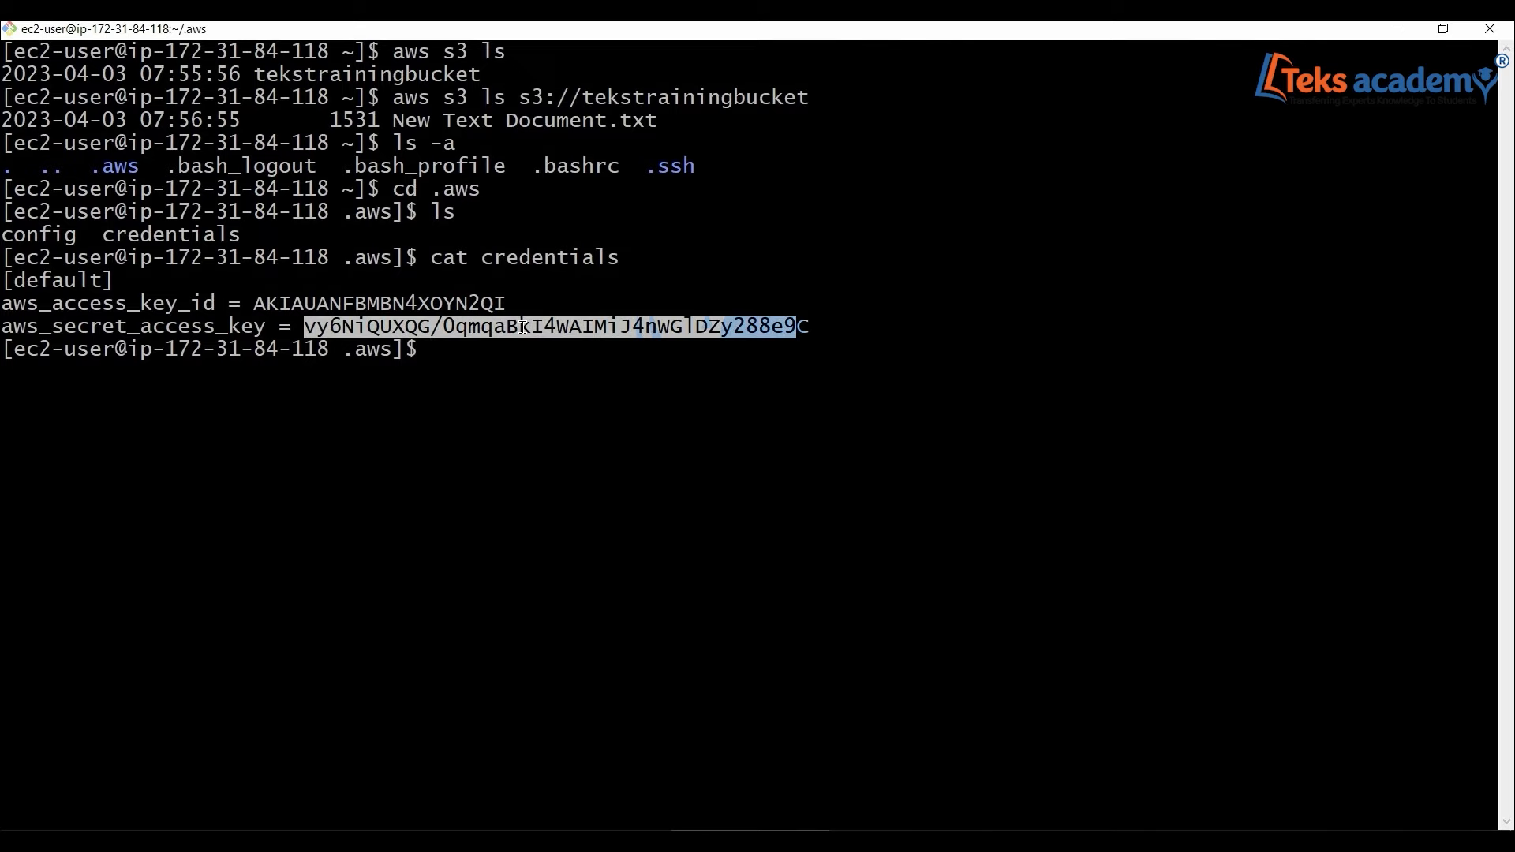
Step: Delete the credentials file with rm and run aws s3 ls to test S3 access without it
type("rm")
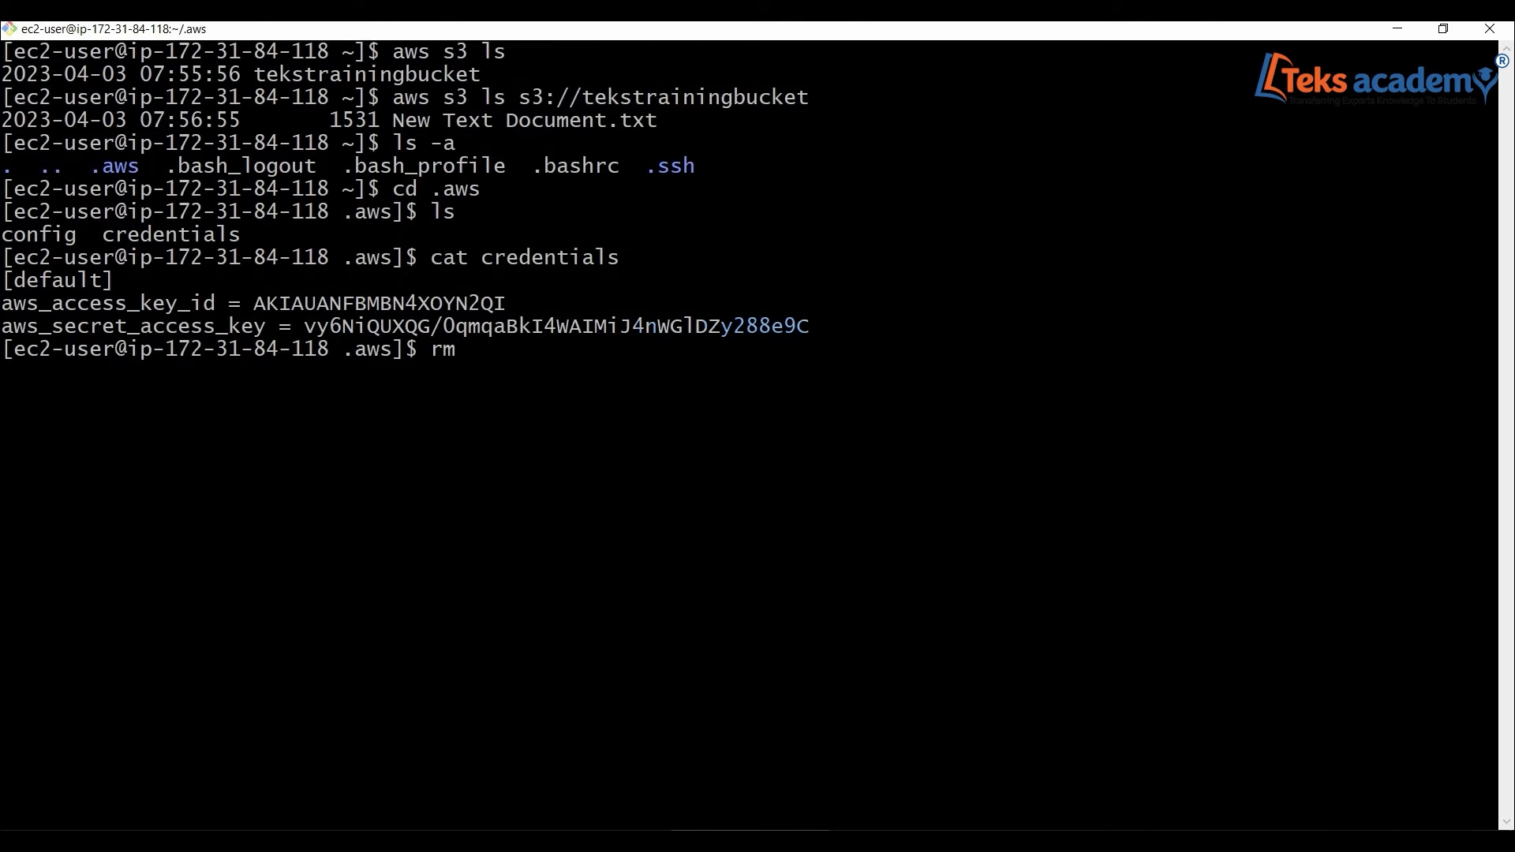
type(" cred")
key("Tab")
key("Return")
key("Return")
key("Return")
type("aws s3 ls")
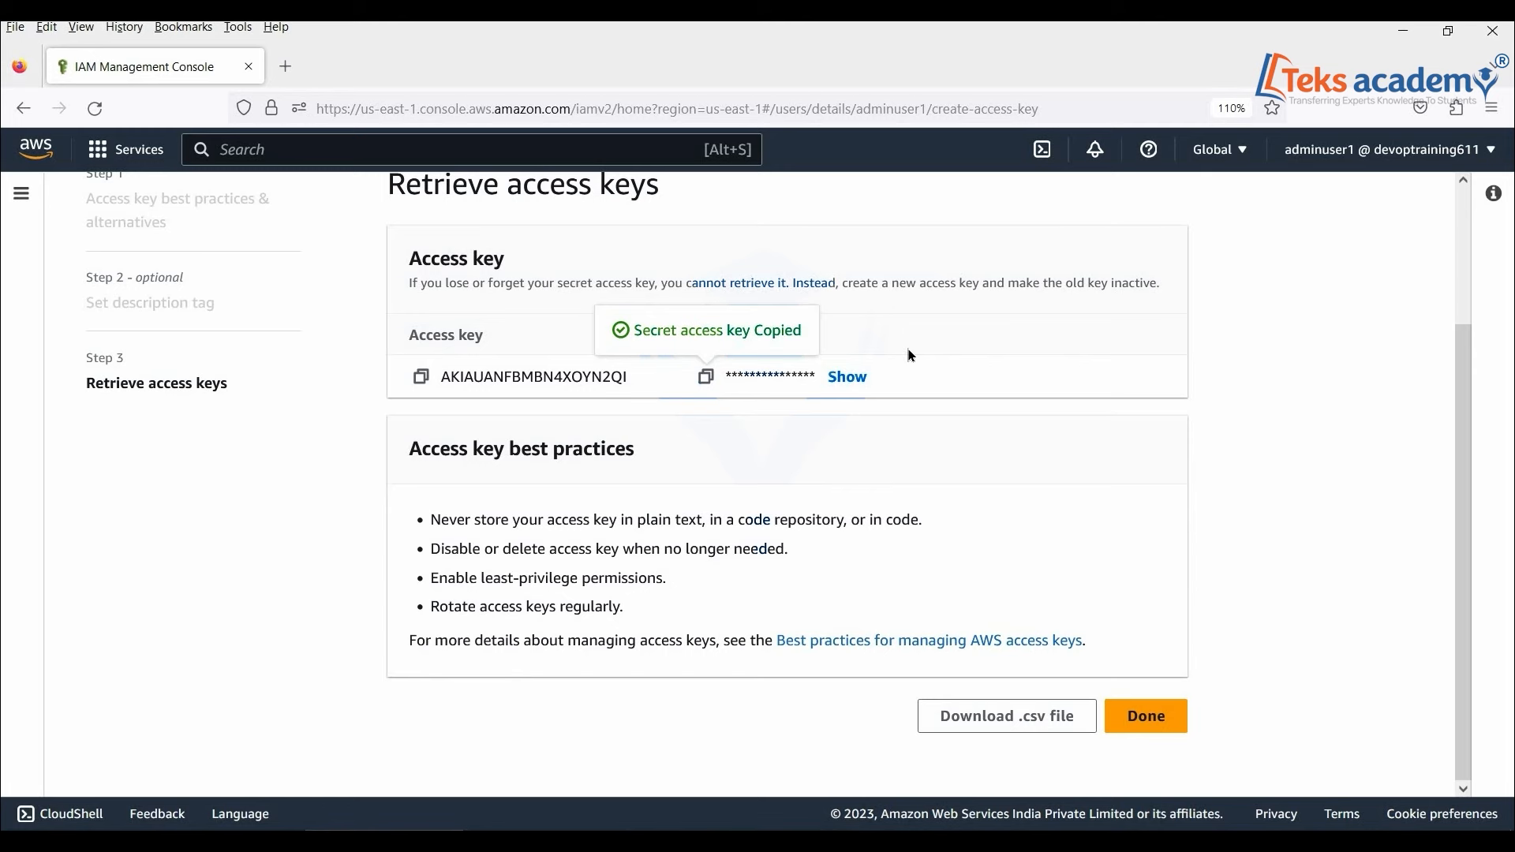
Step: Switch to the IAM console in the browser, finish the access key wizard without downloading the secret, and open the roles list
left_click(1147, 716)
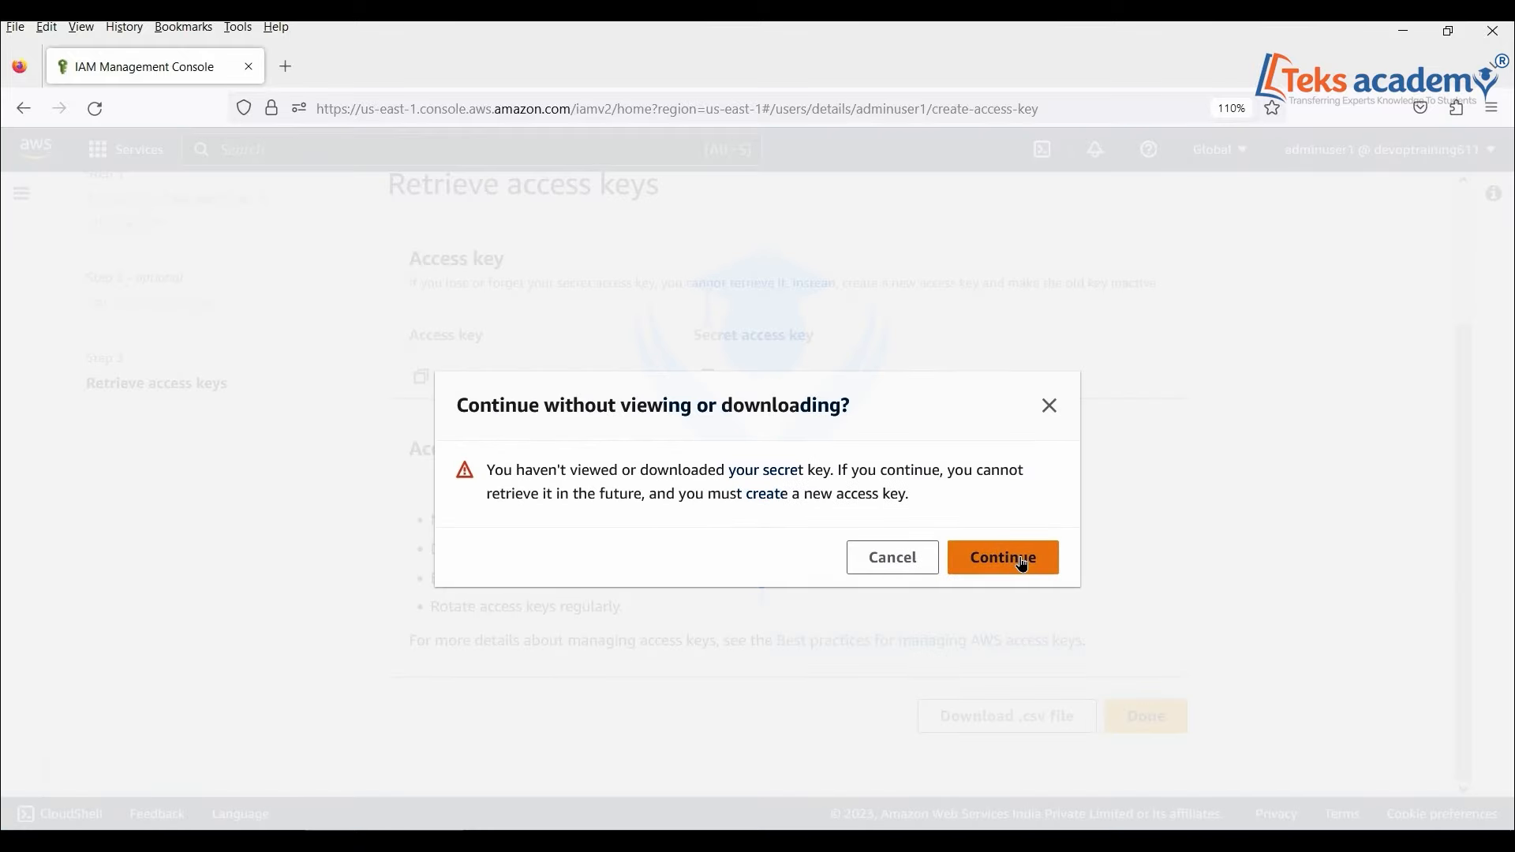
left_click(1025, 566)
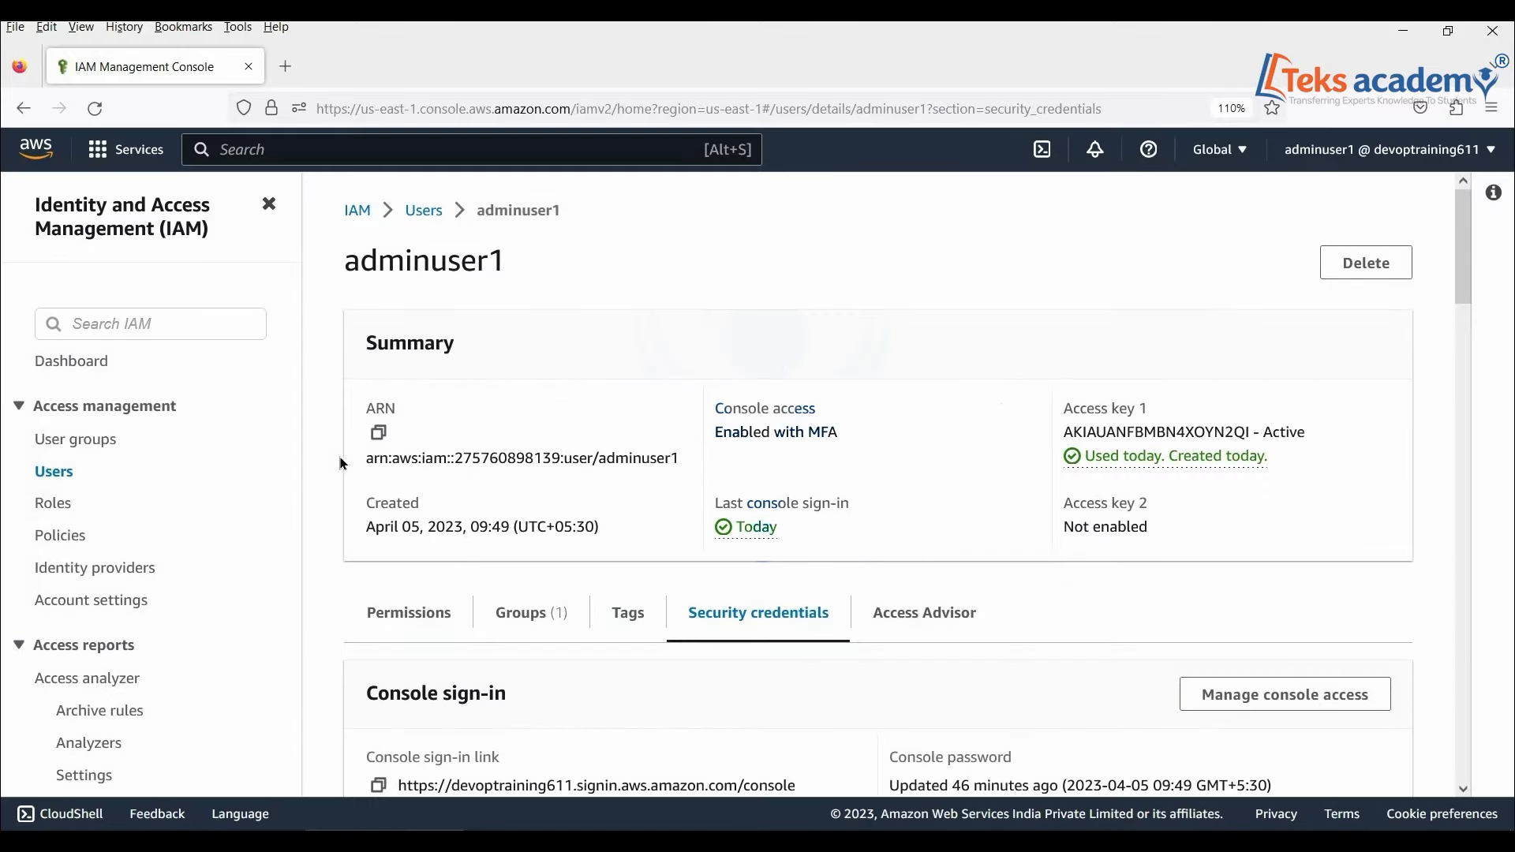
left_click(54, 509)
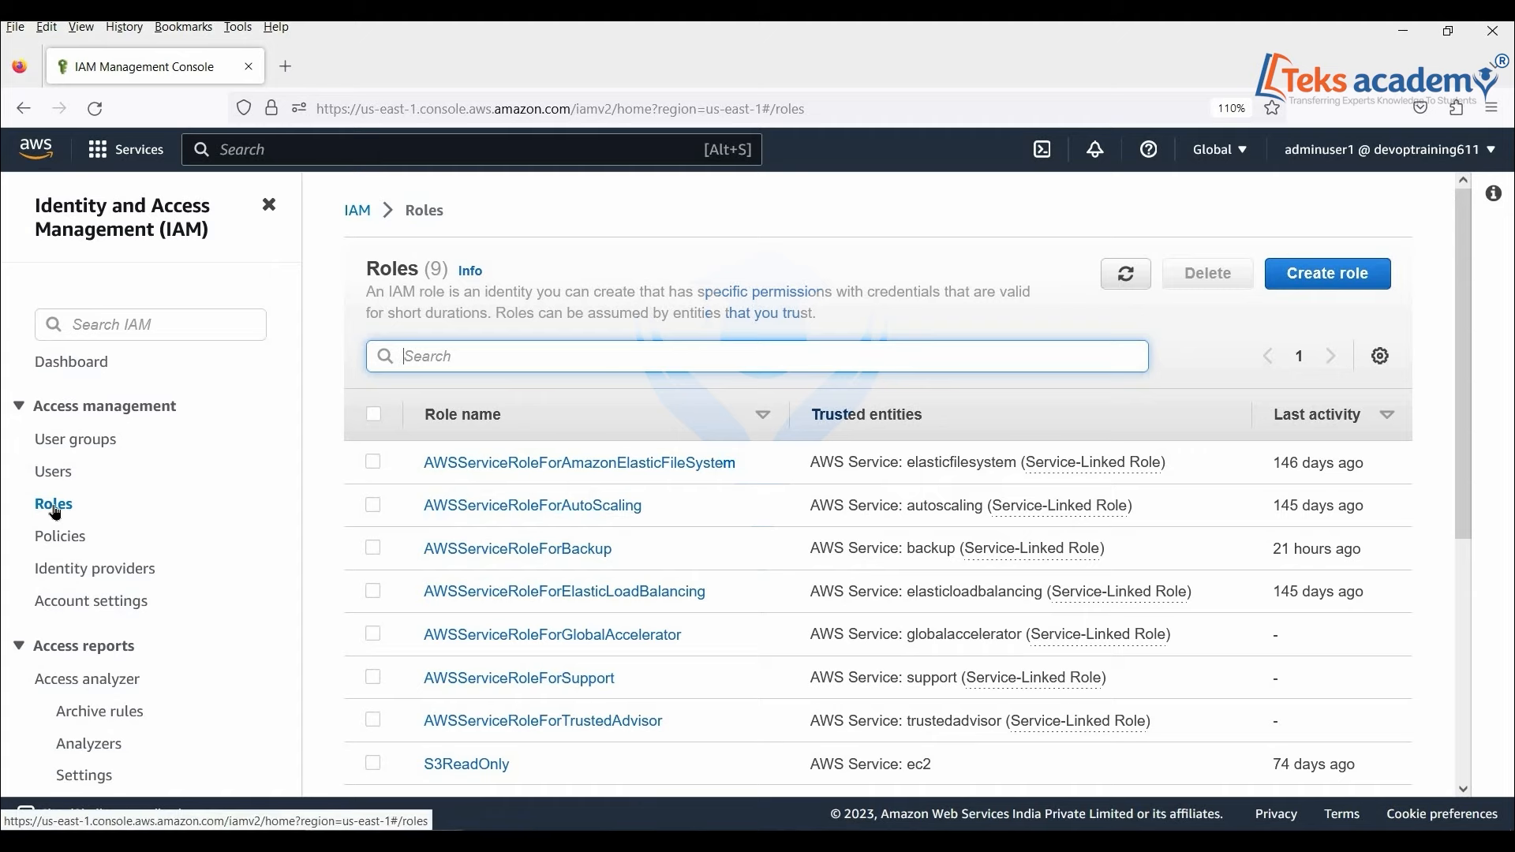
Step: Start a new IAM role with AWS service as the trusted entity type and EC2 as the use case
left_click(1337, 288)
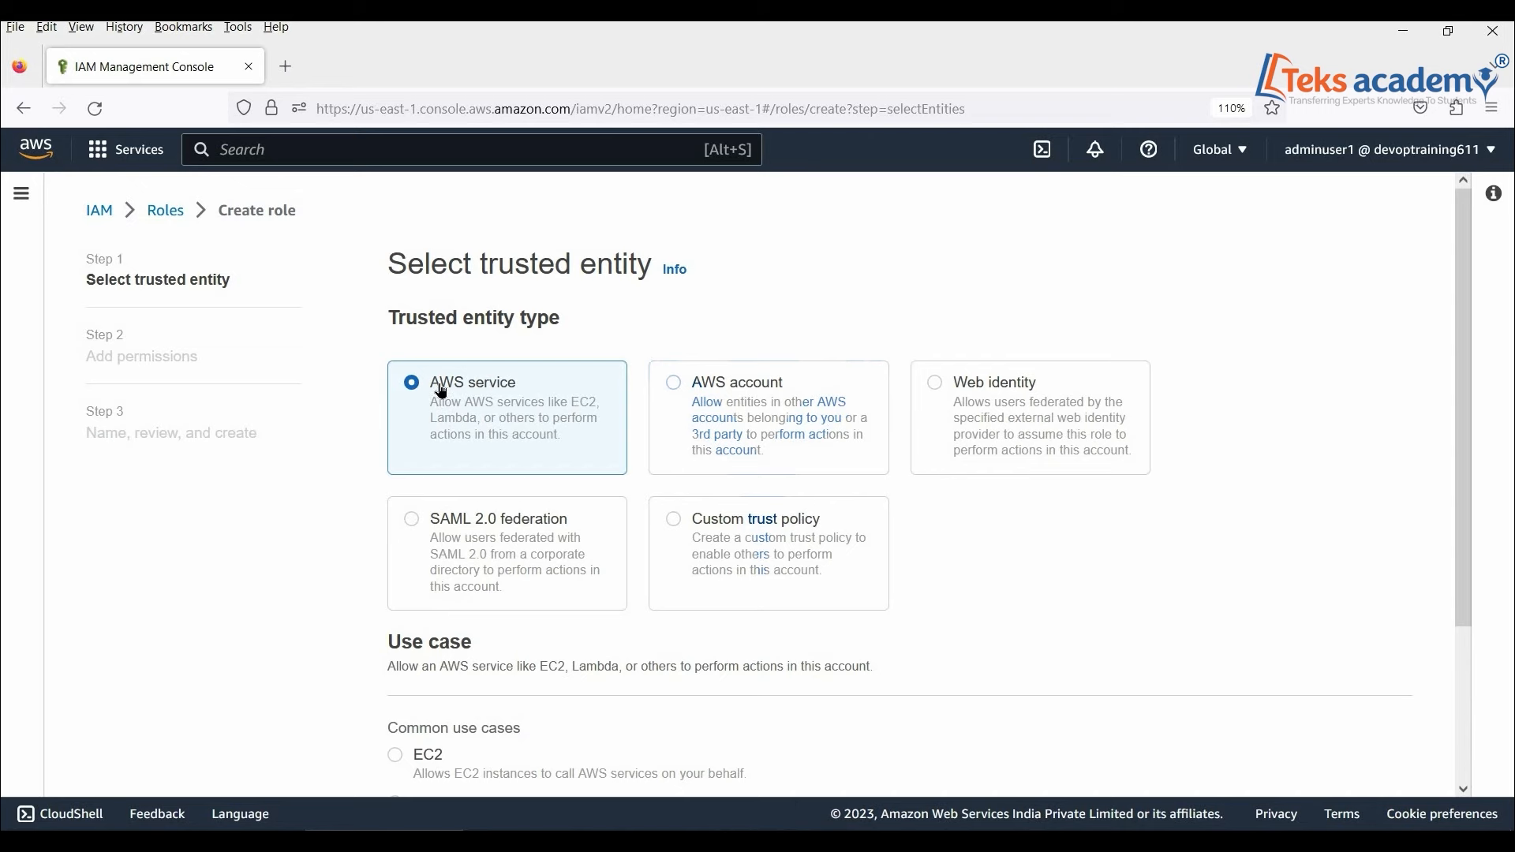
scroll(442, 392, "down", 3)
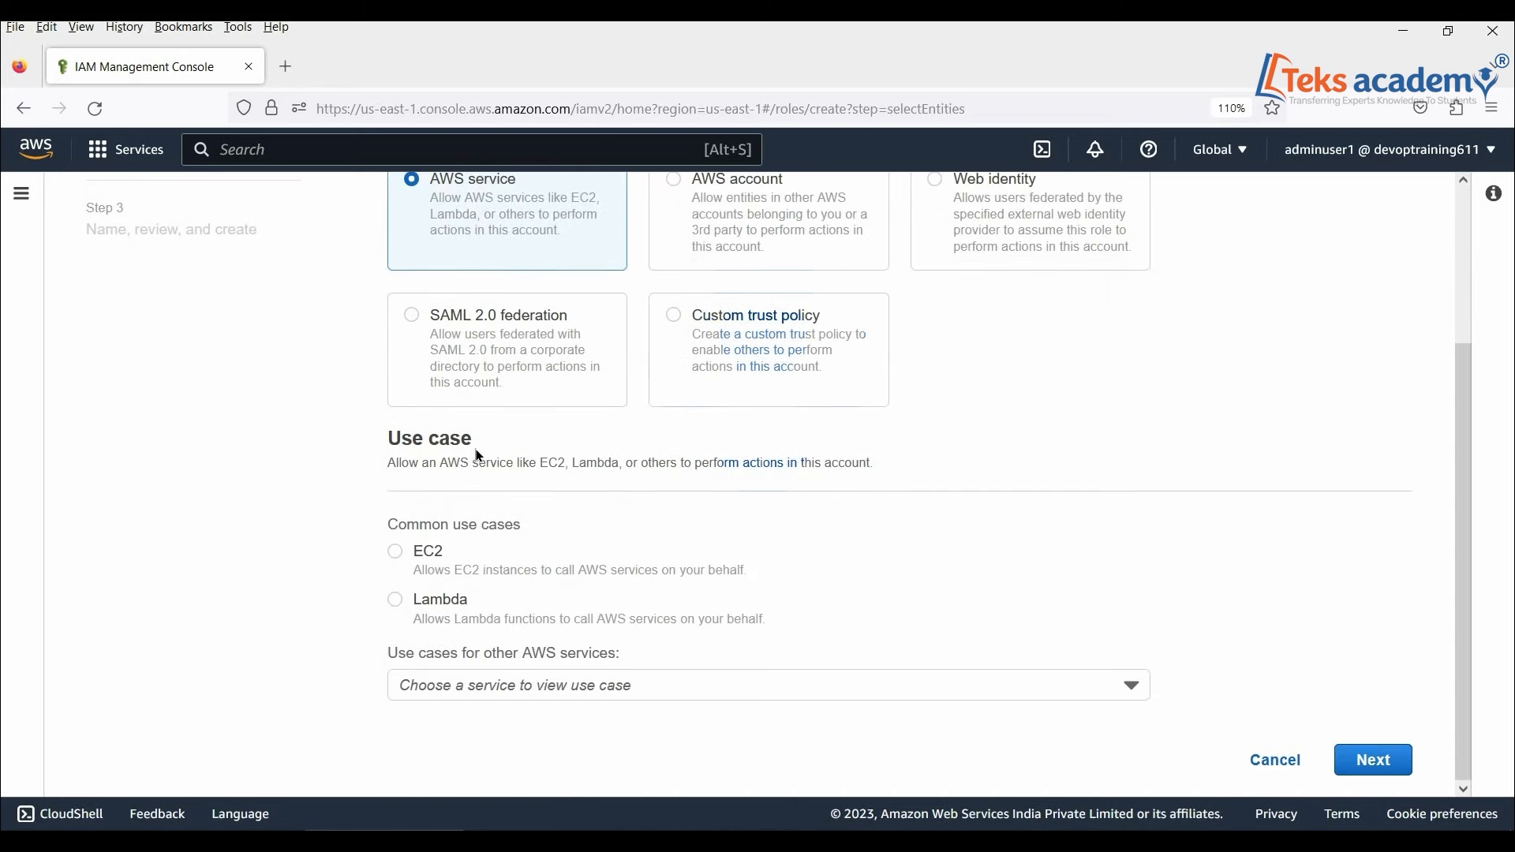
left_click(397, 552)
left_click(1380, 765)
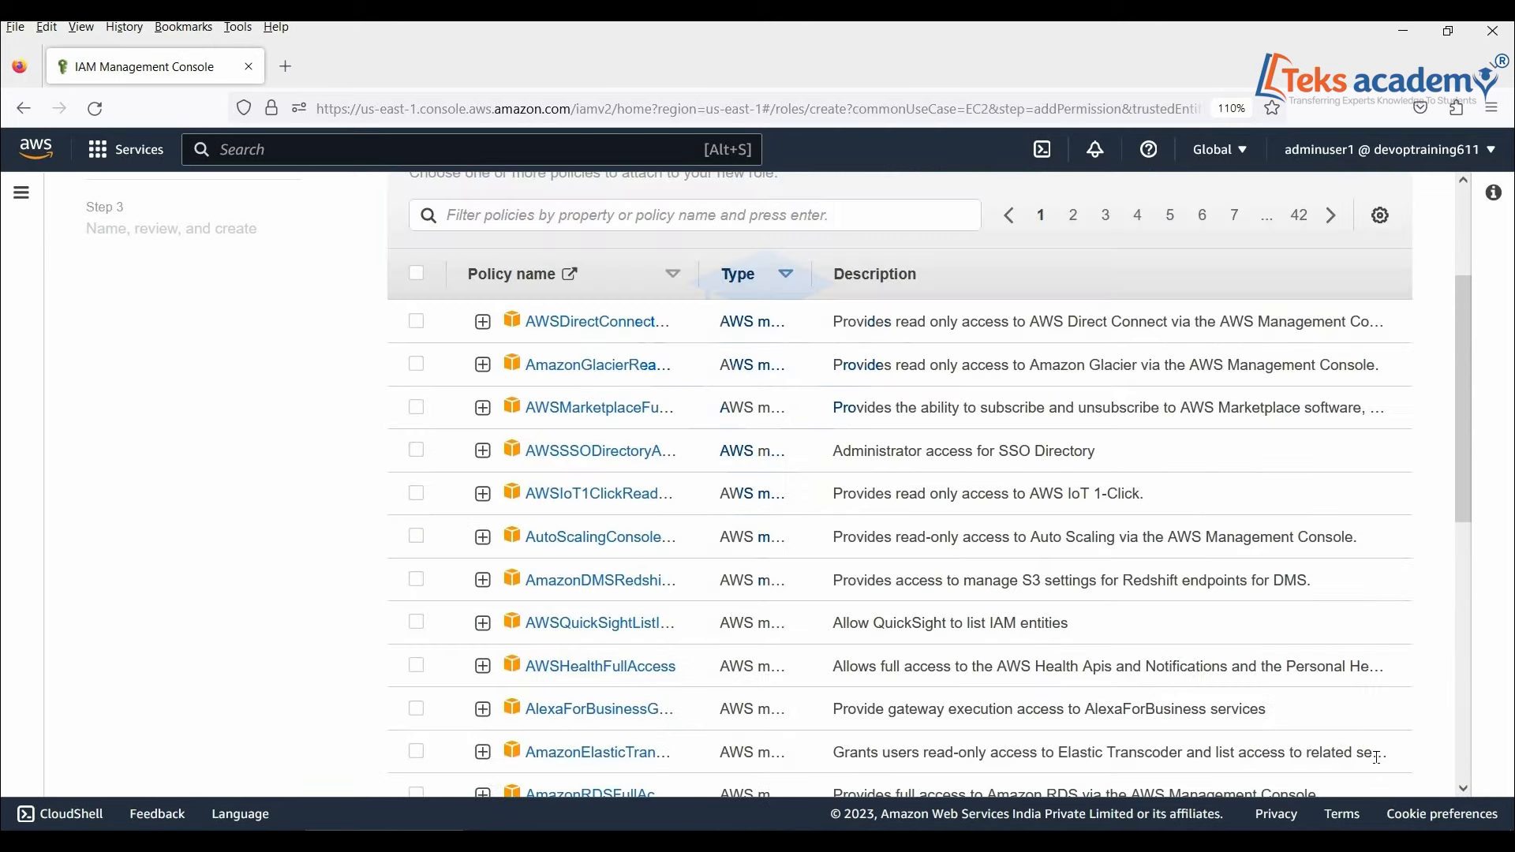
Step: Filter the role's permissions policies by s3readonly
scroll(1213, 468, "up", 3)
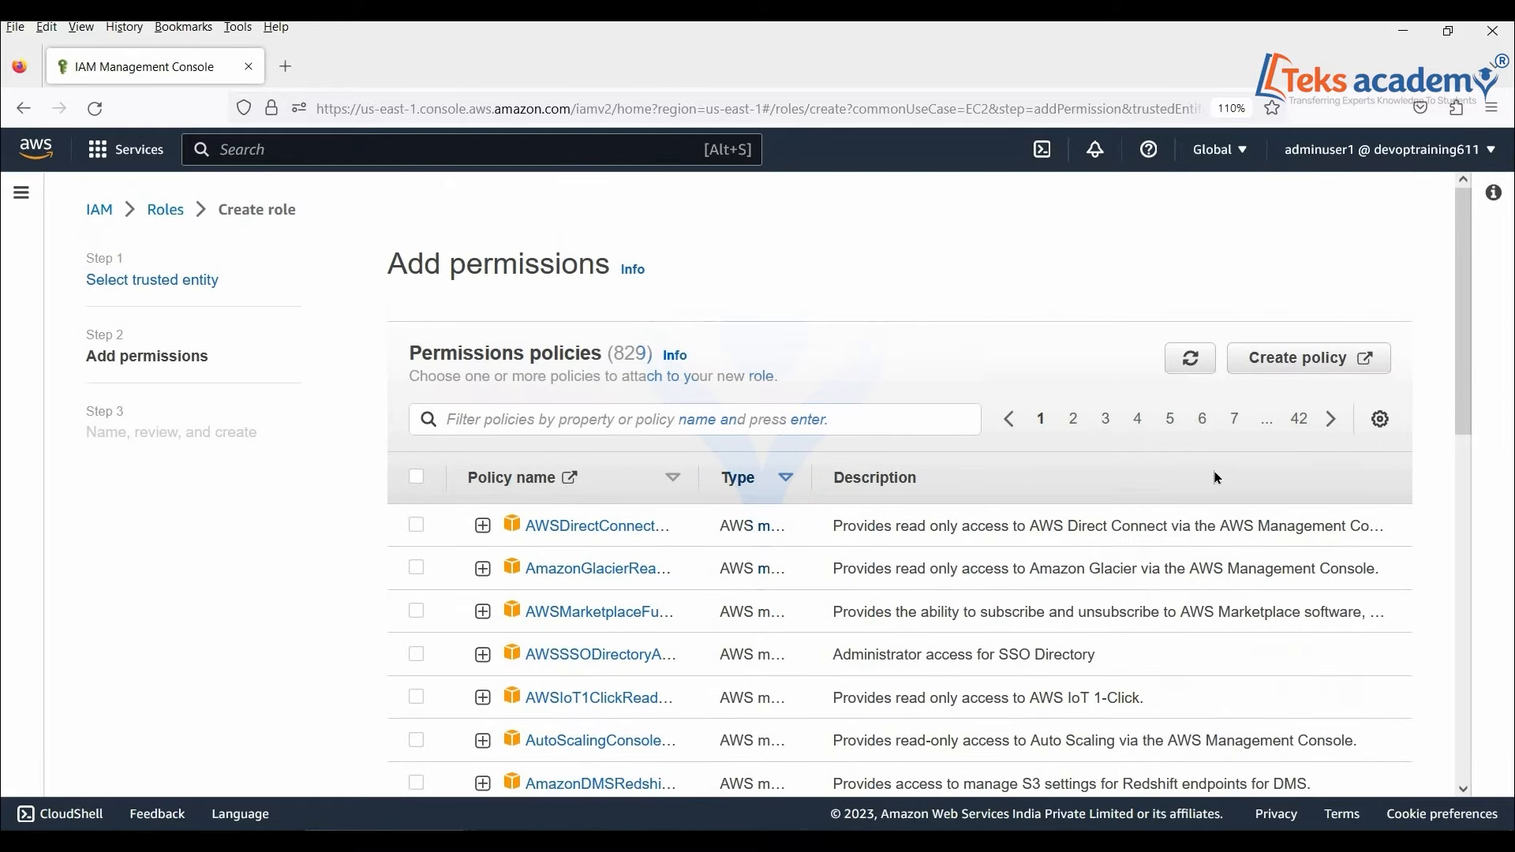
left_click(700, 424)
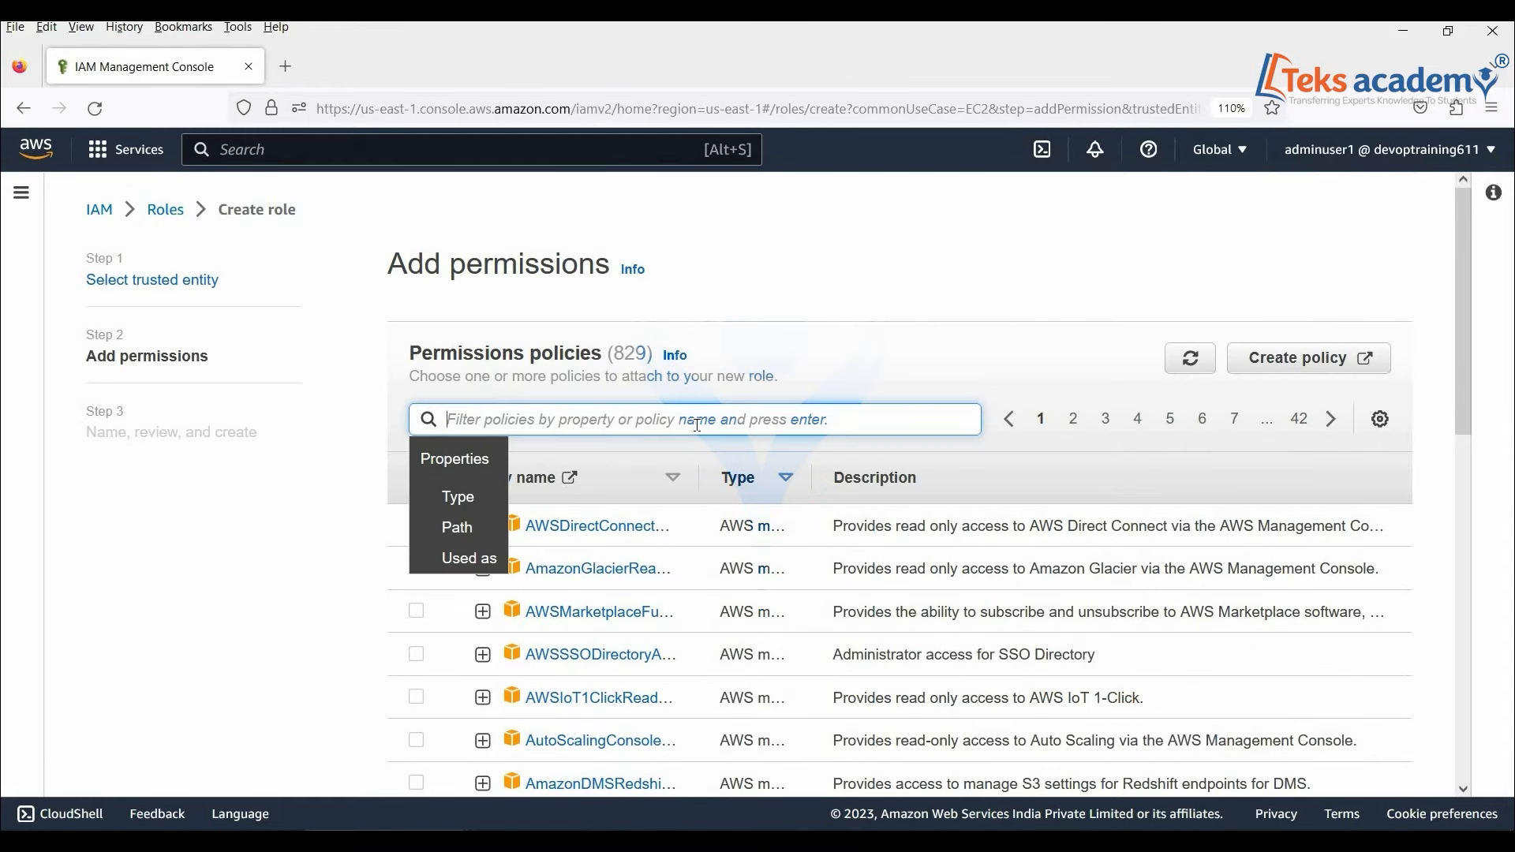
type("s3")
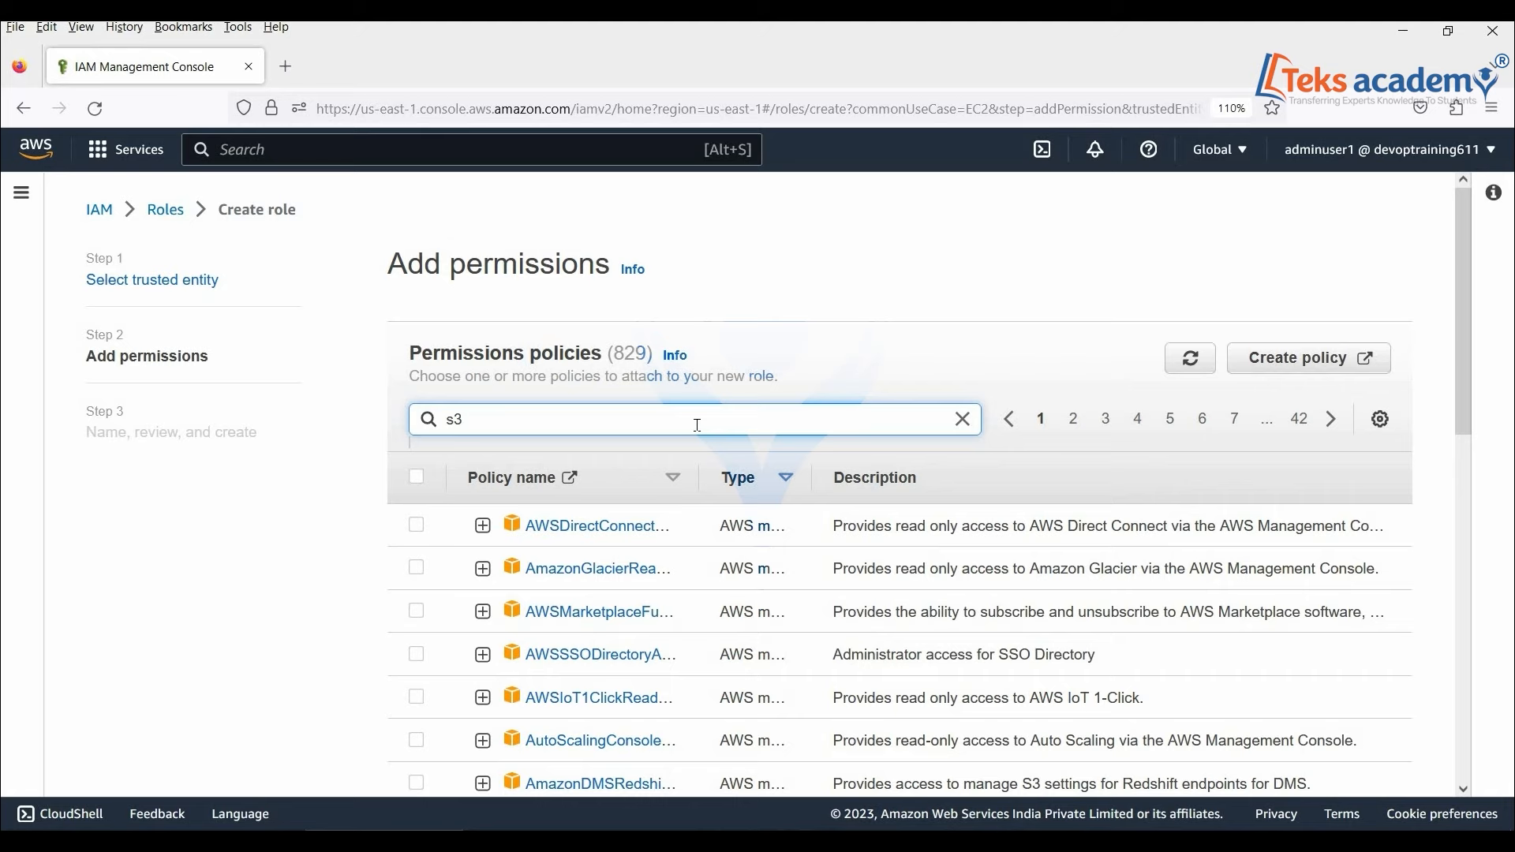
type("readonly")
key("Return")
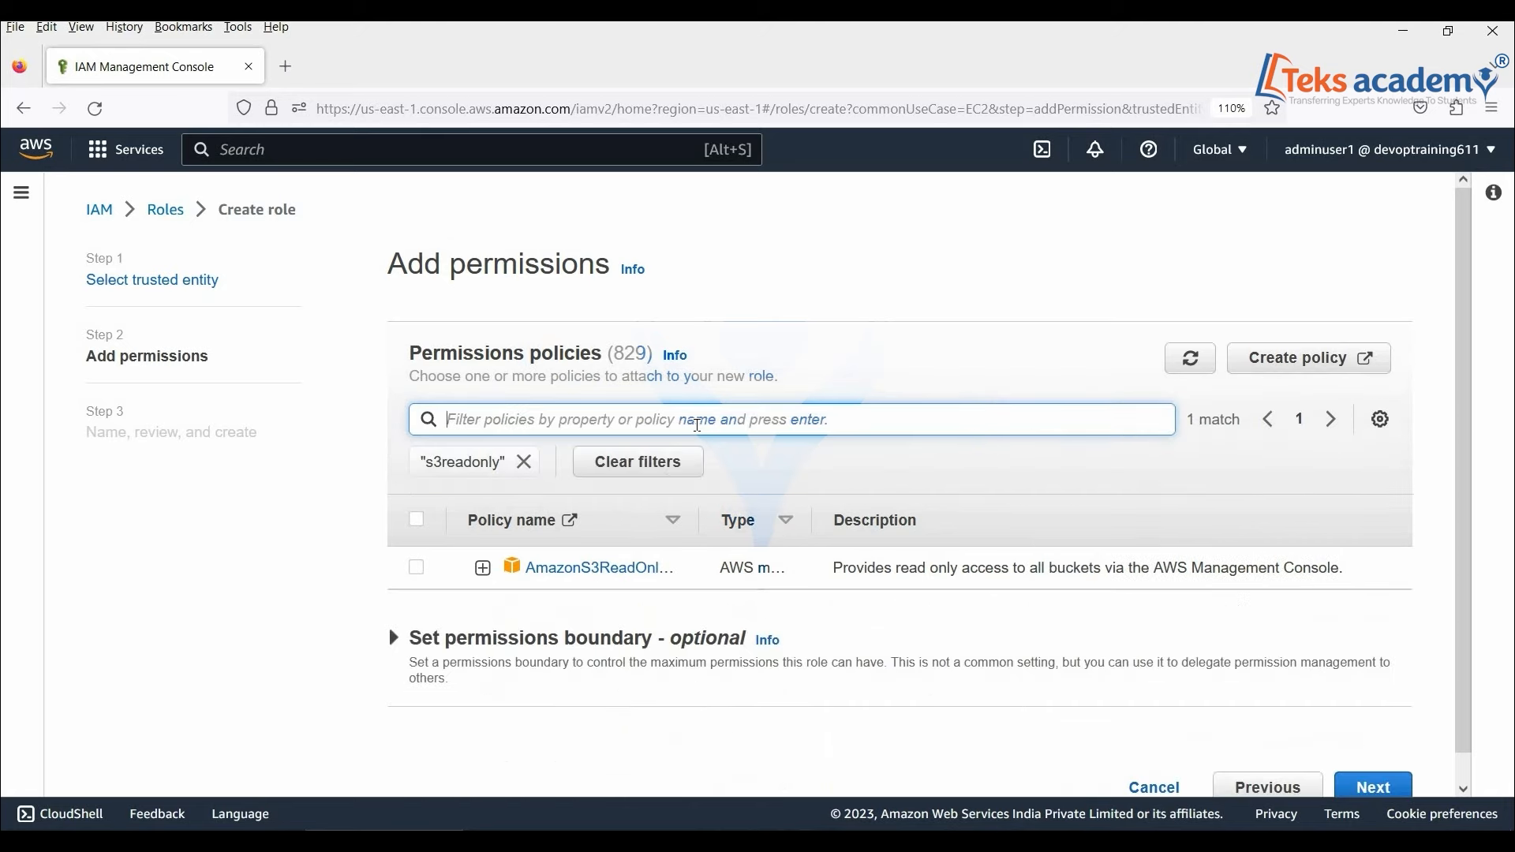
Step: Review the AmazonS3ReadOnlyAccess policy's JSON, then select that policy for the role and continue to the naming stage
left_click_drag(700, 513, 756, 513)
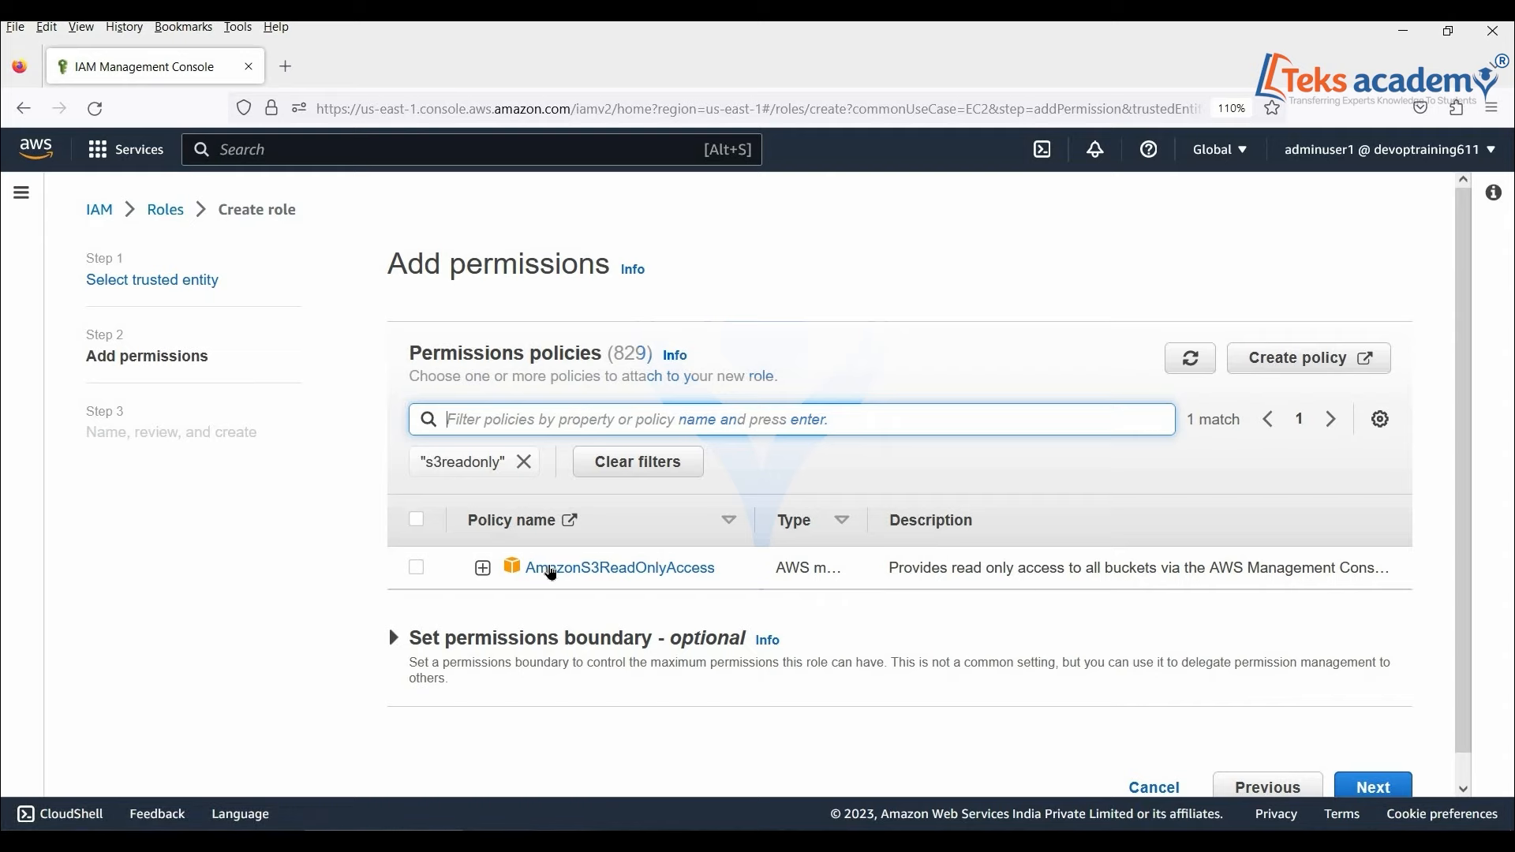
left_click(483, 568)
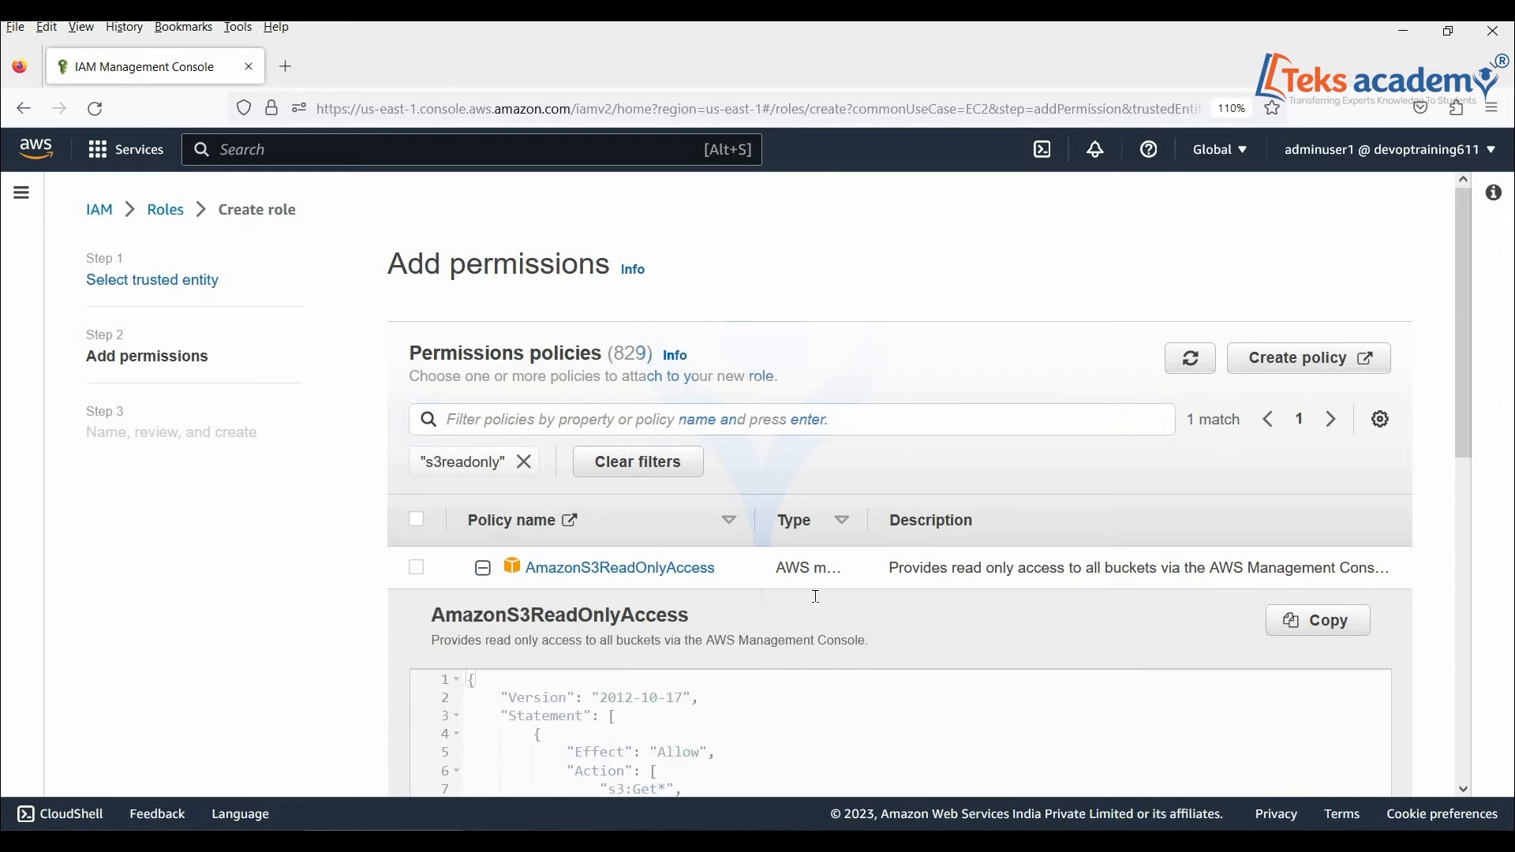
scroll(818, 605, "down", 3)
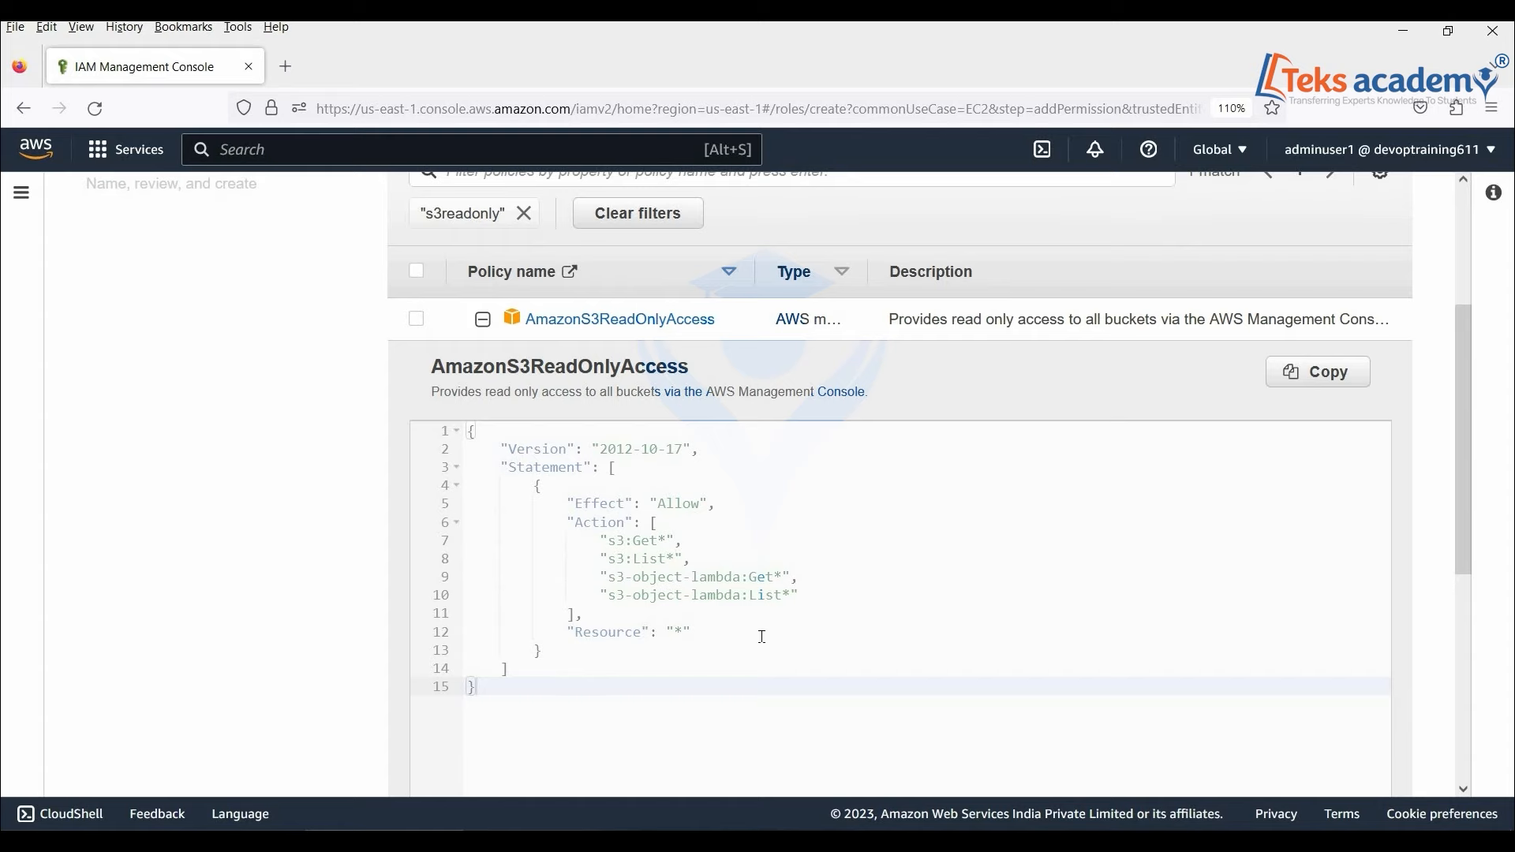
left_click(484, 321)
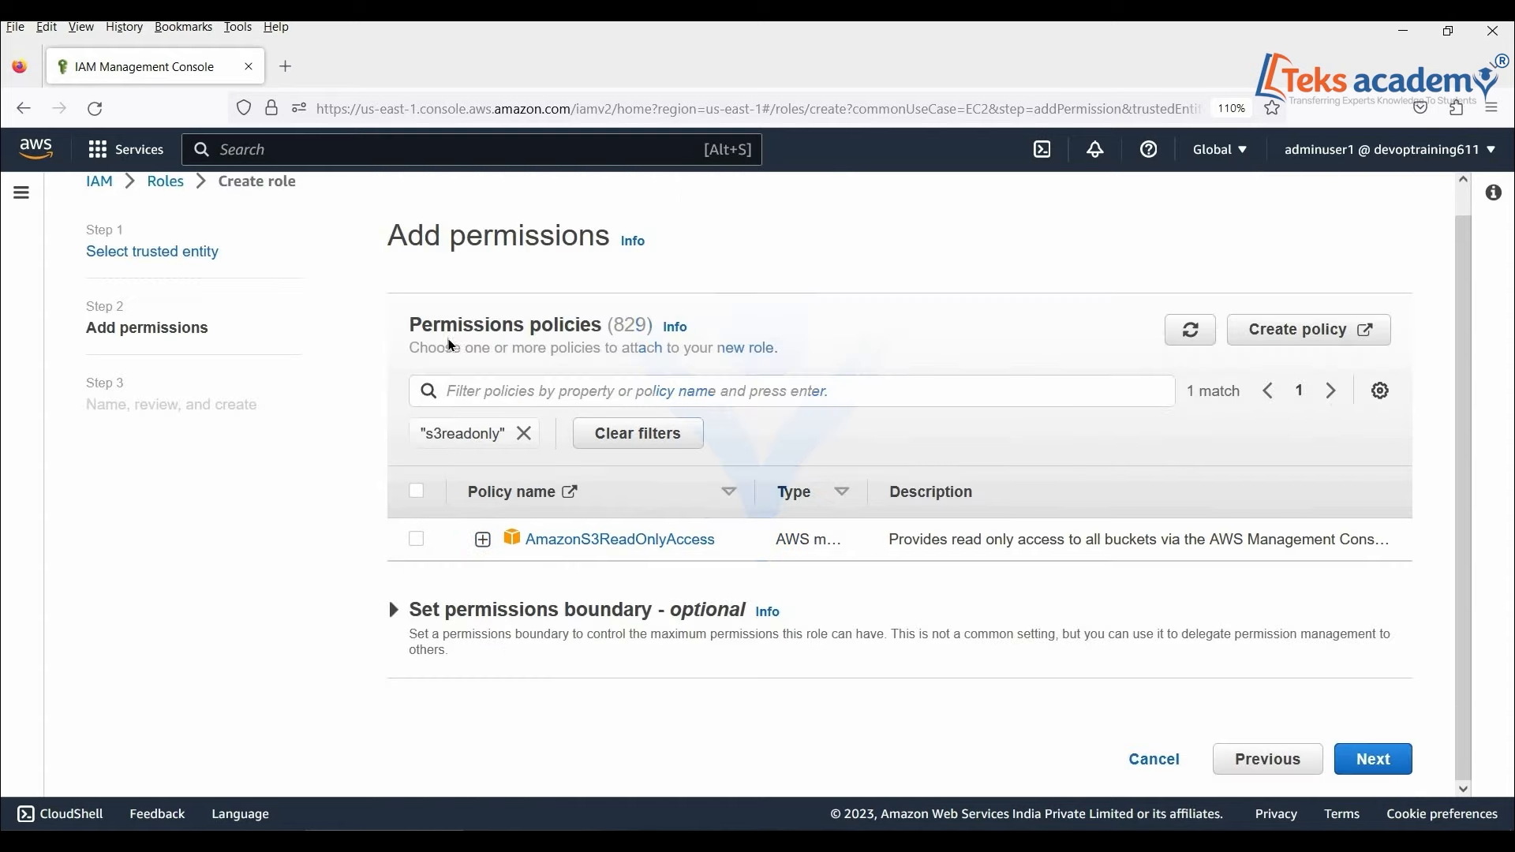
left_click(418, 540)
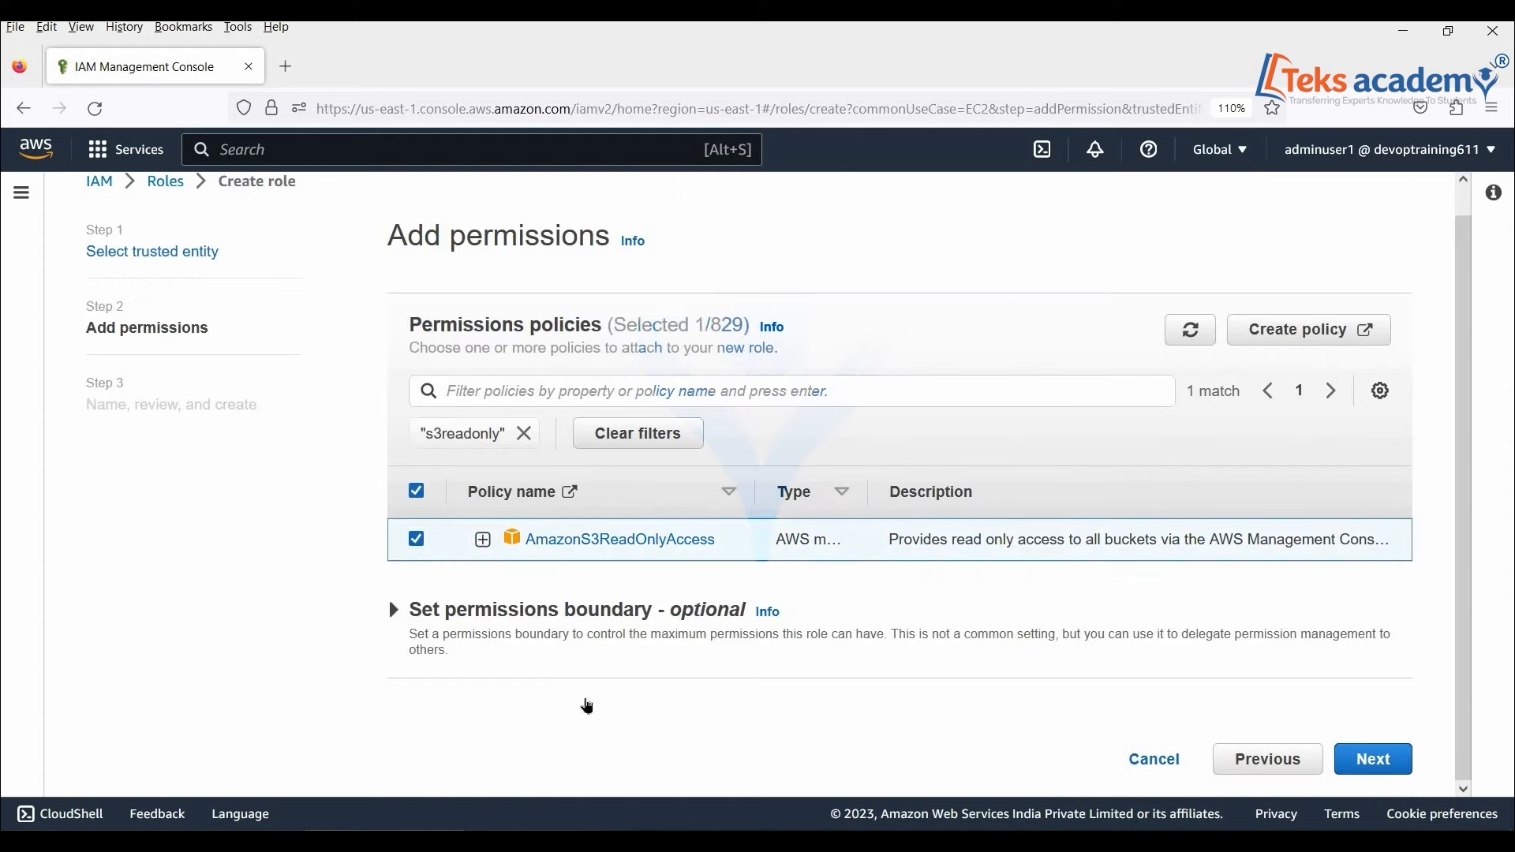
left_click(1366, 763)
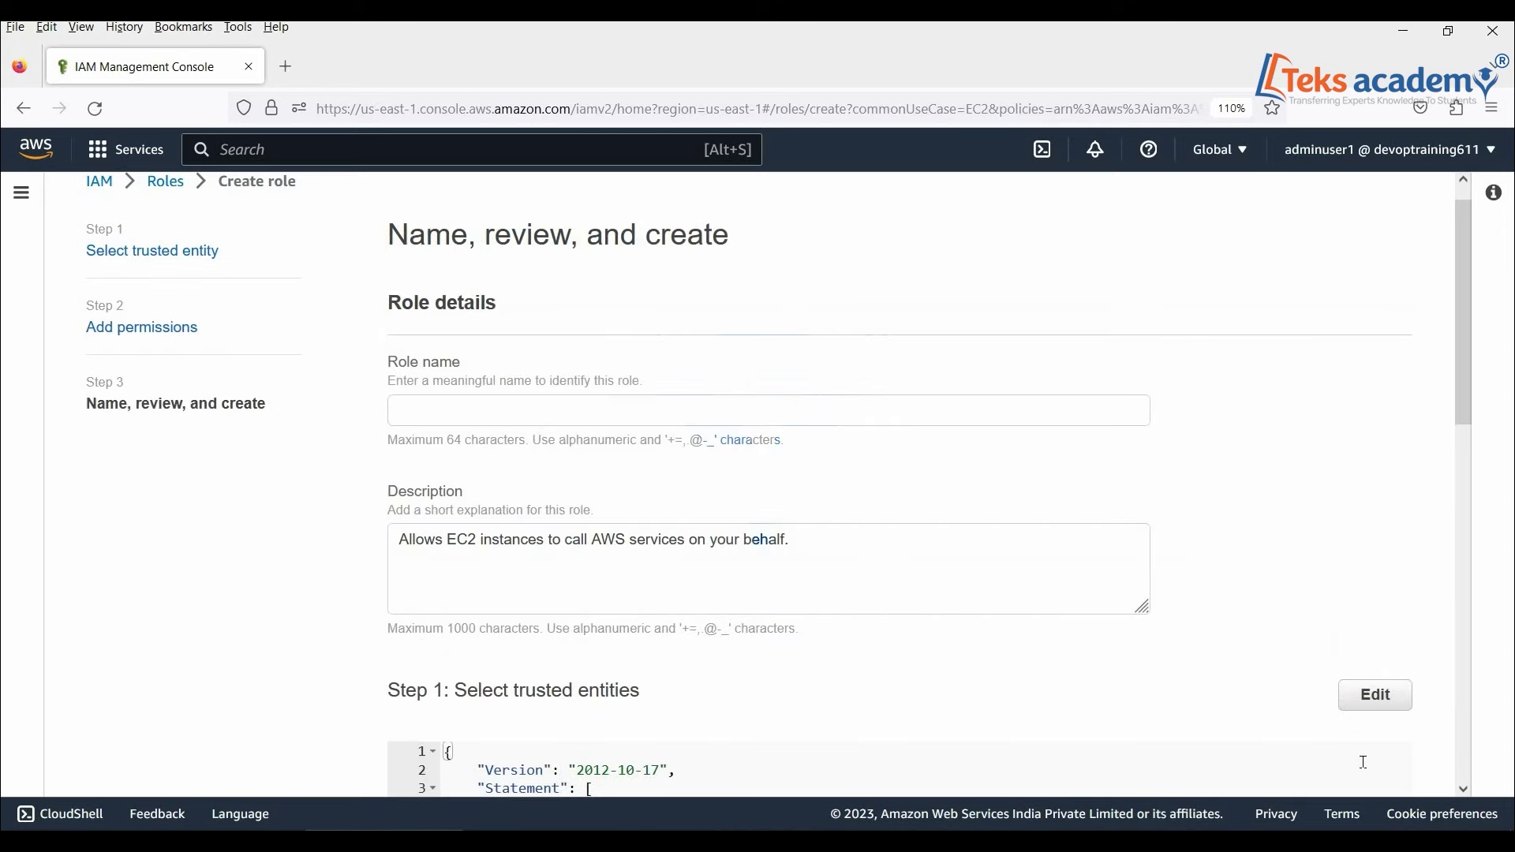
Step: Name the role S3-ReadOnly-EC2
left_click(680, 418)
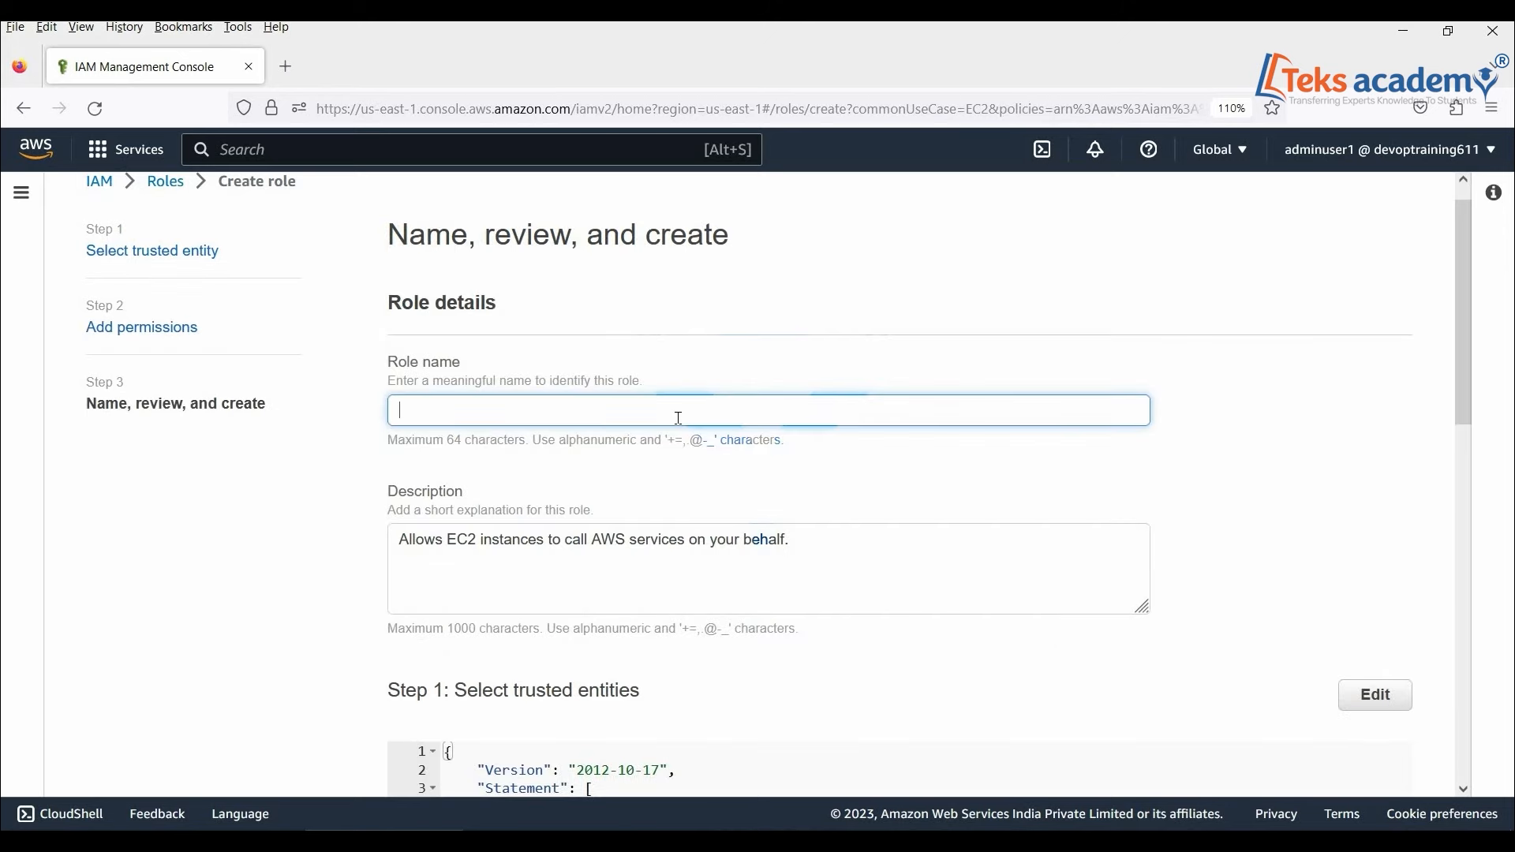
type("S3-ReadOnly-EC2")
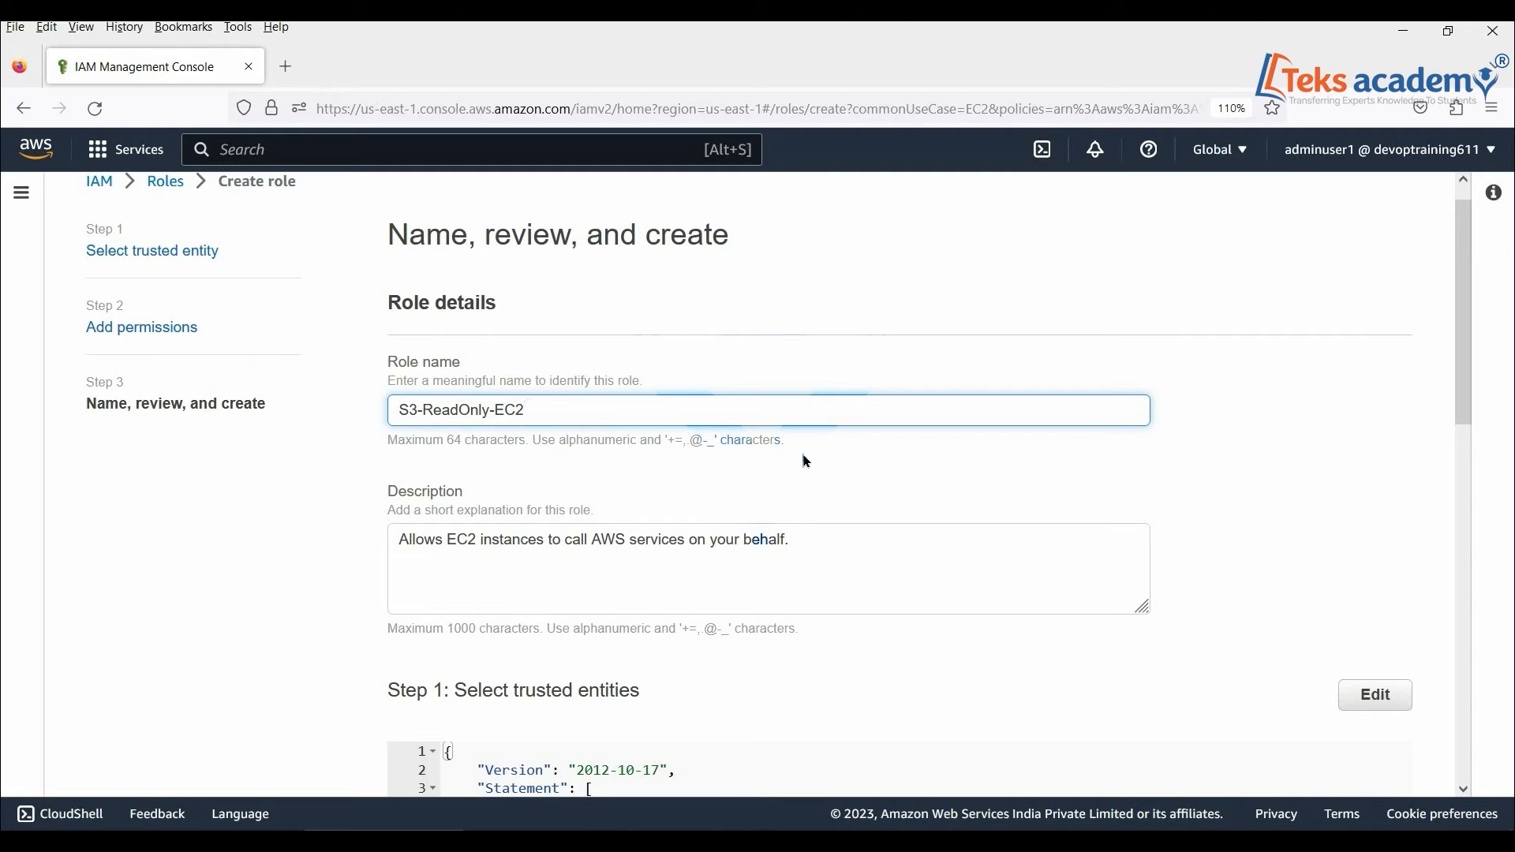
Step: Review the role's trusted entities and permissions summary and create the role
scroll(802, 454, "down", 3)
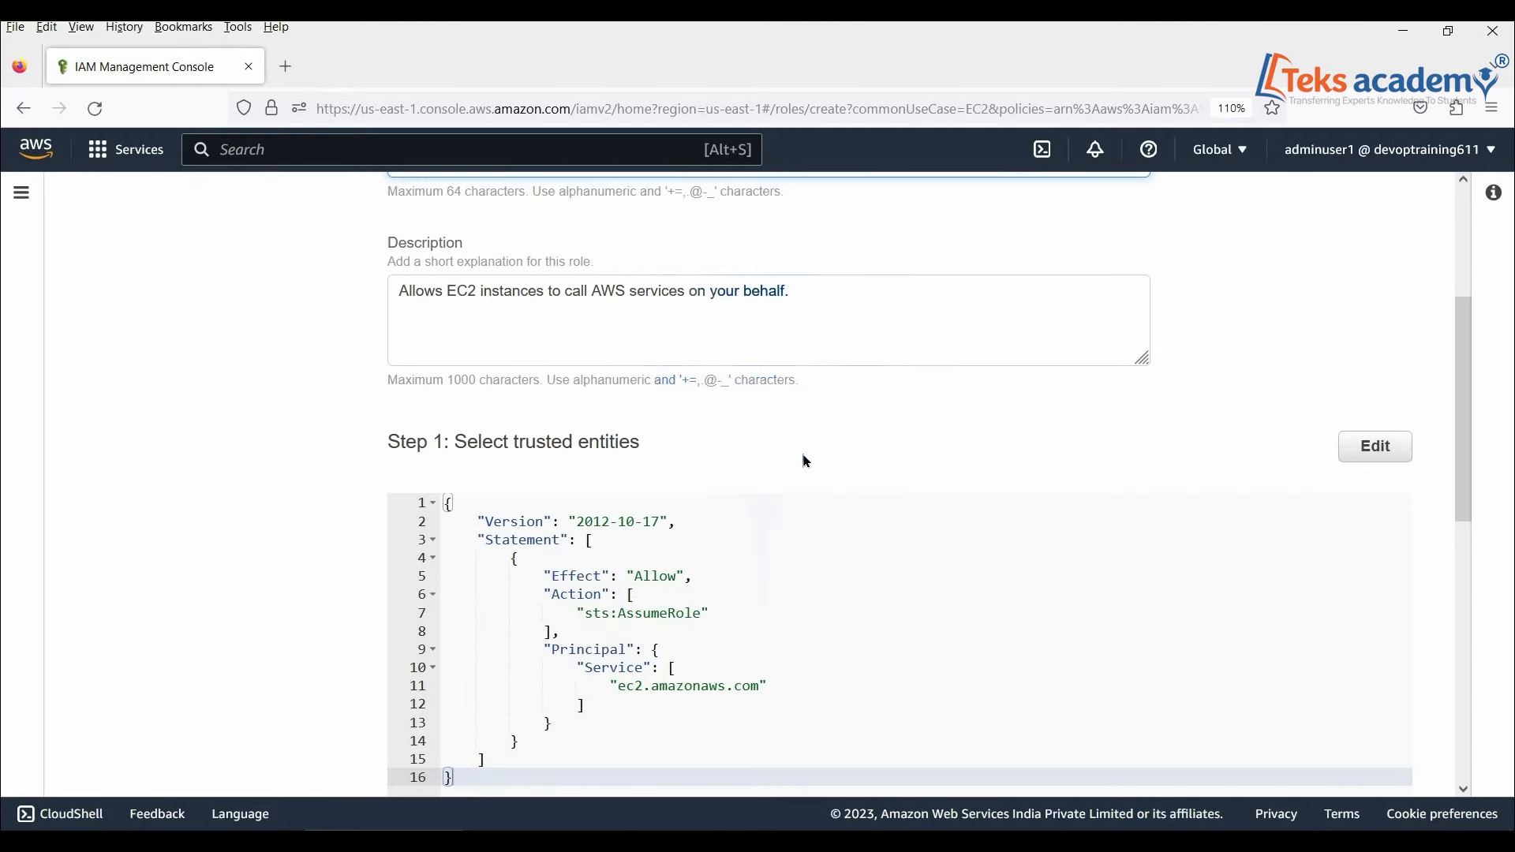
scroll(804, 457, "down", 3)
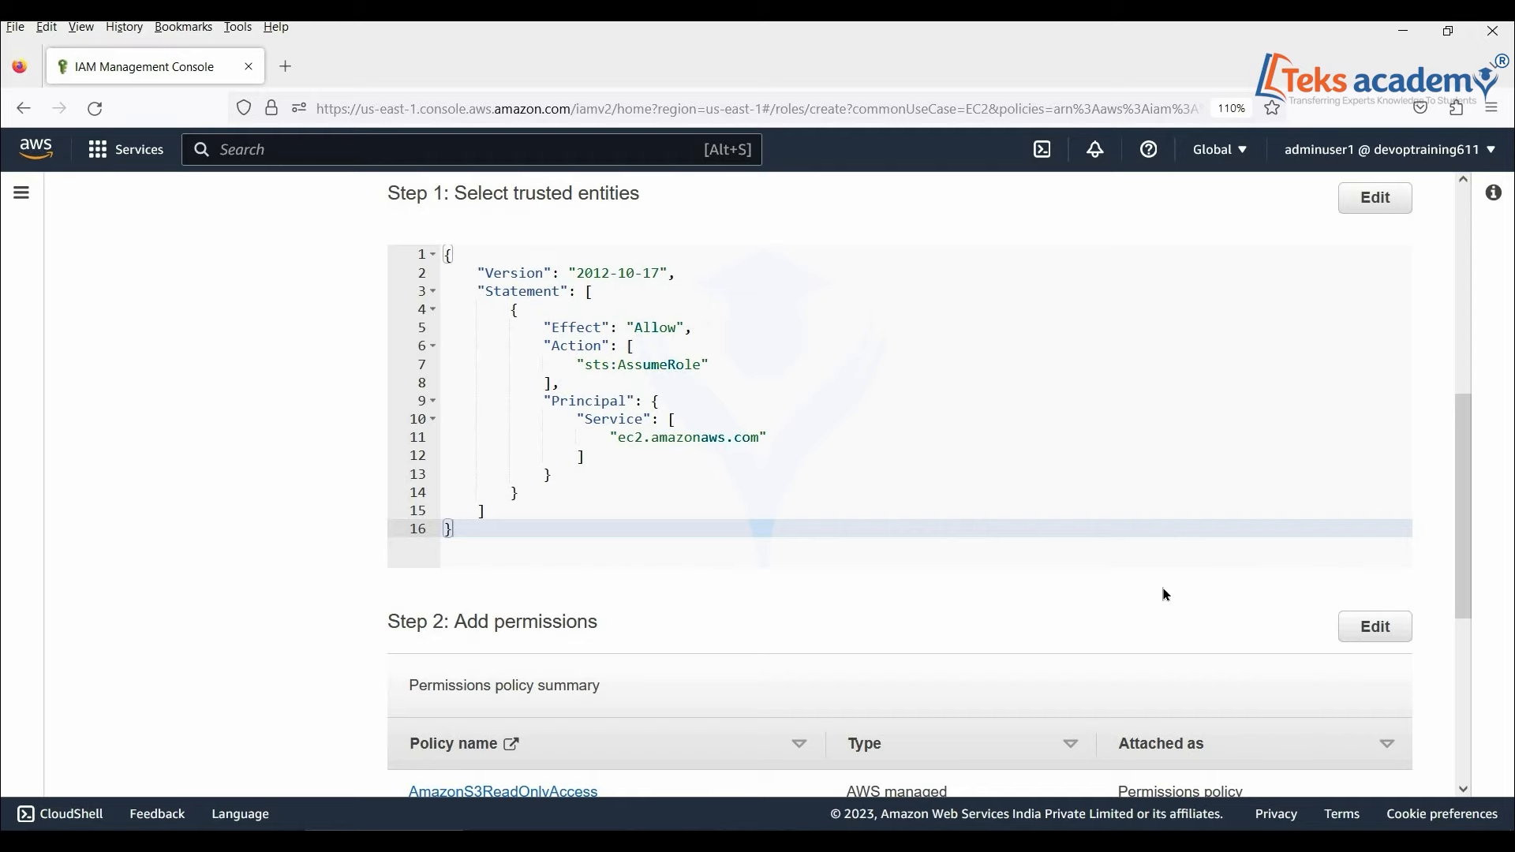
scroll(1168, 595, "down", 5)
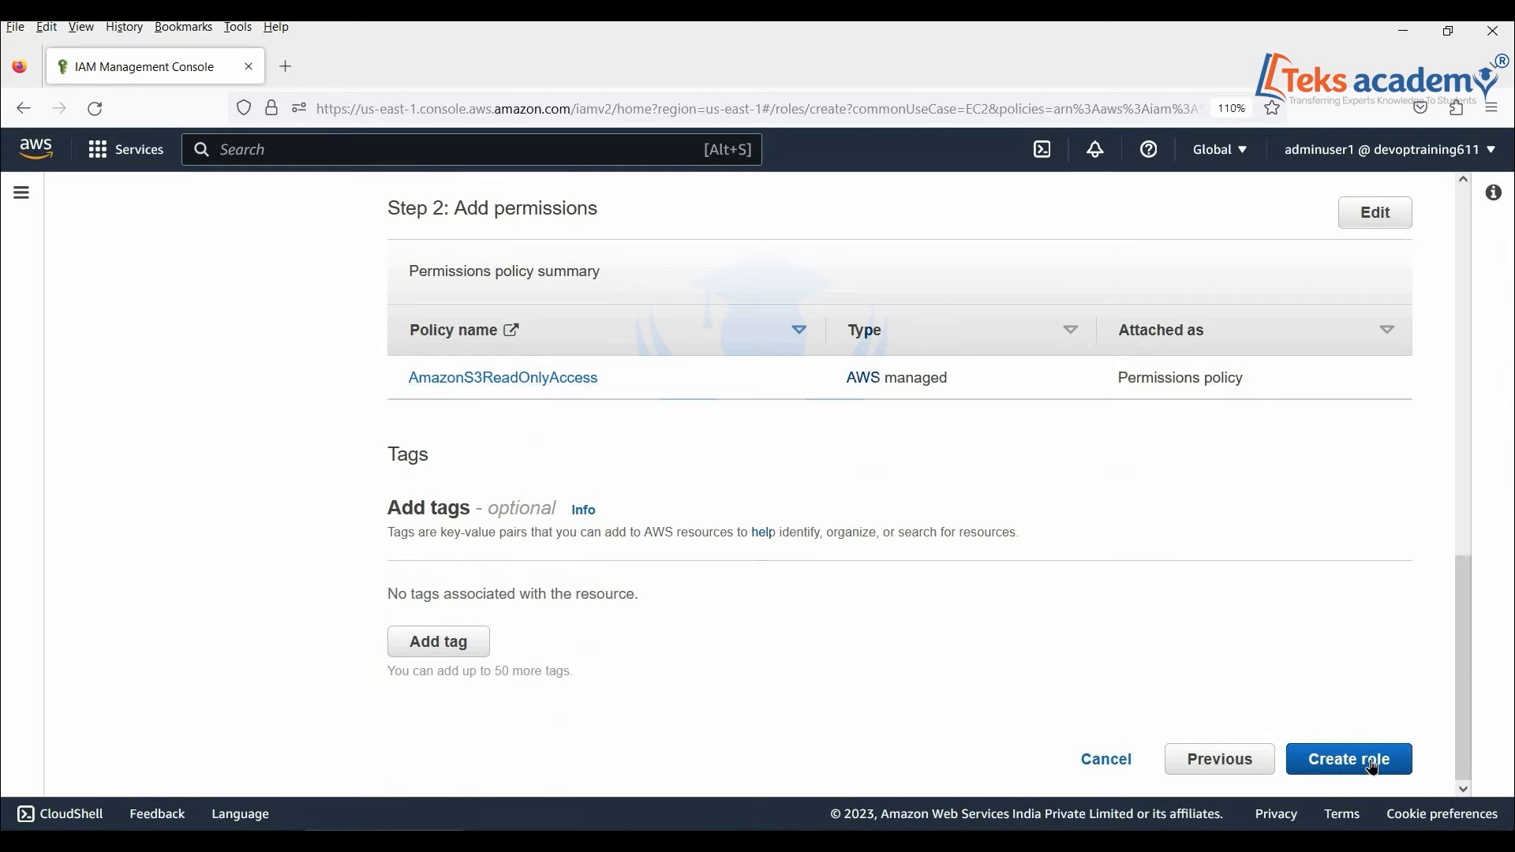
scroll(1375, 768, "up", 2)
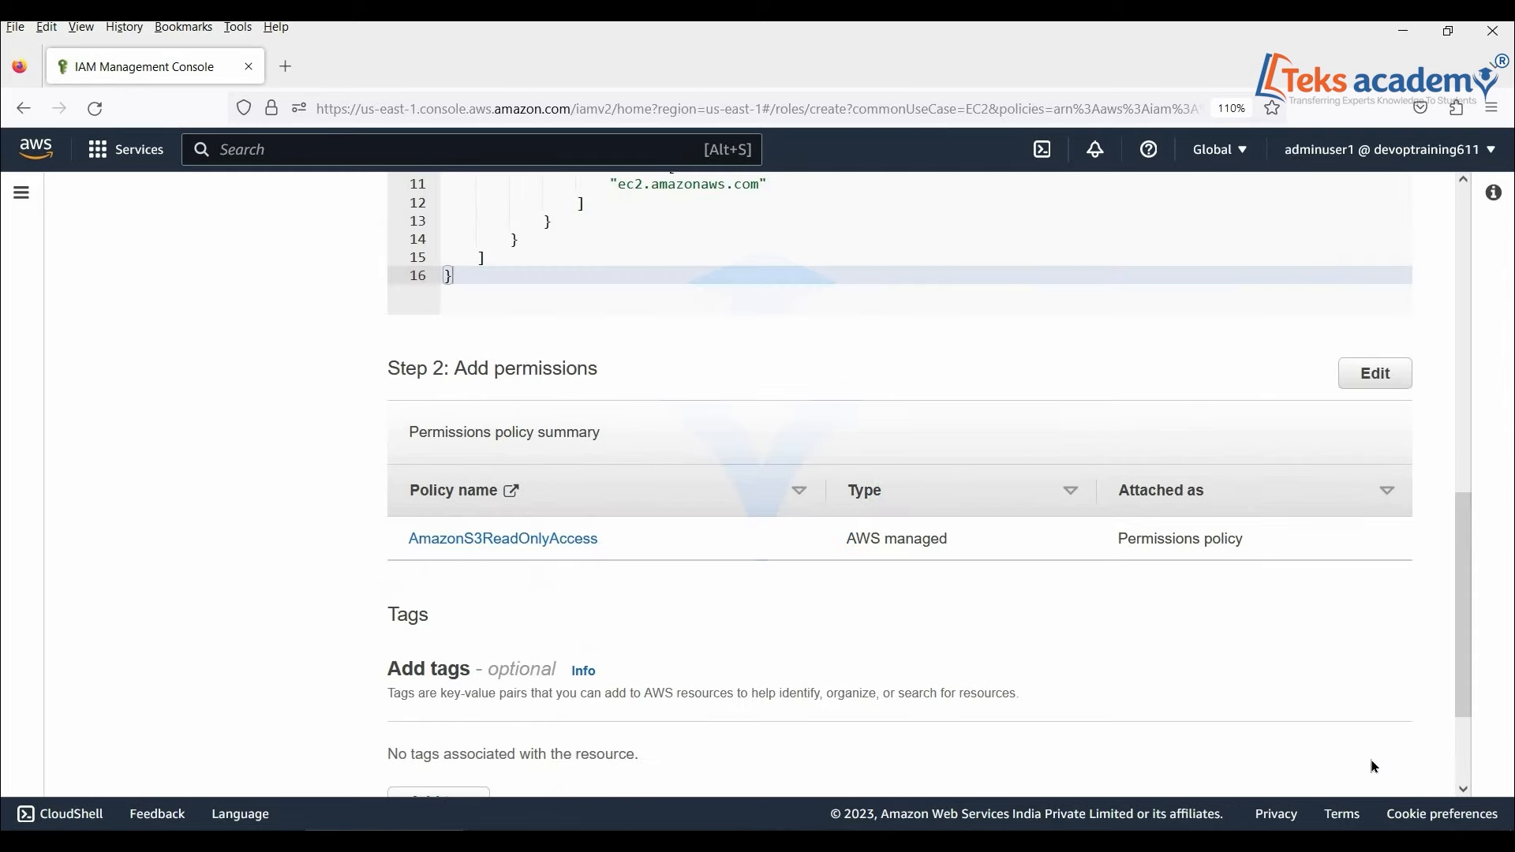
scroll(1290, 653, "up", 10)
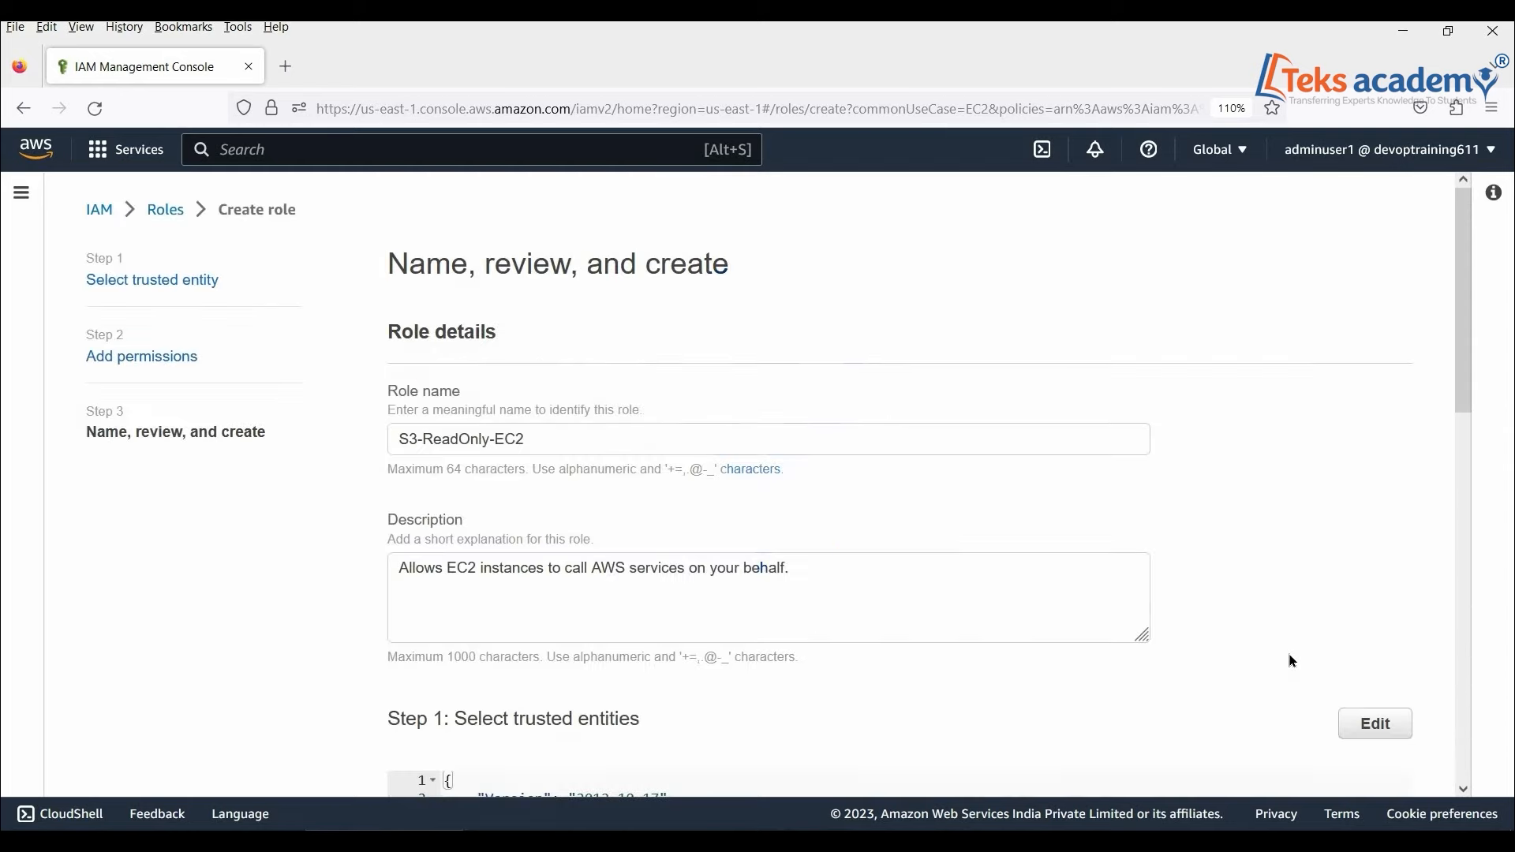
scroll(1288, 652, "down", 12)
left_click(1350, 764)
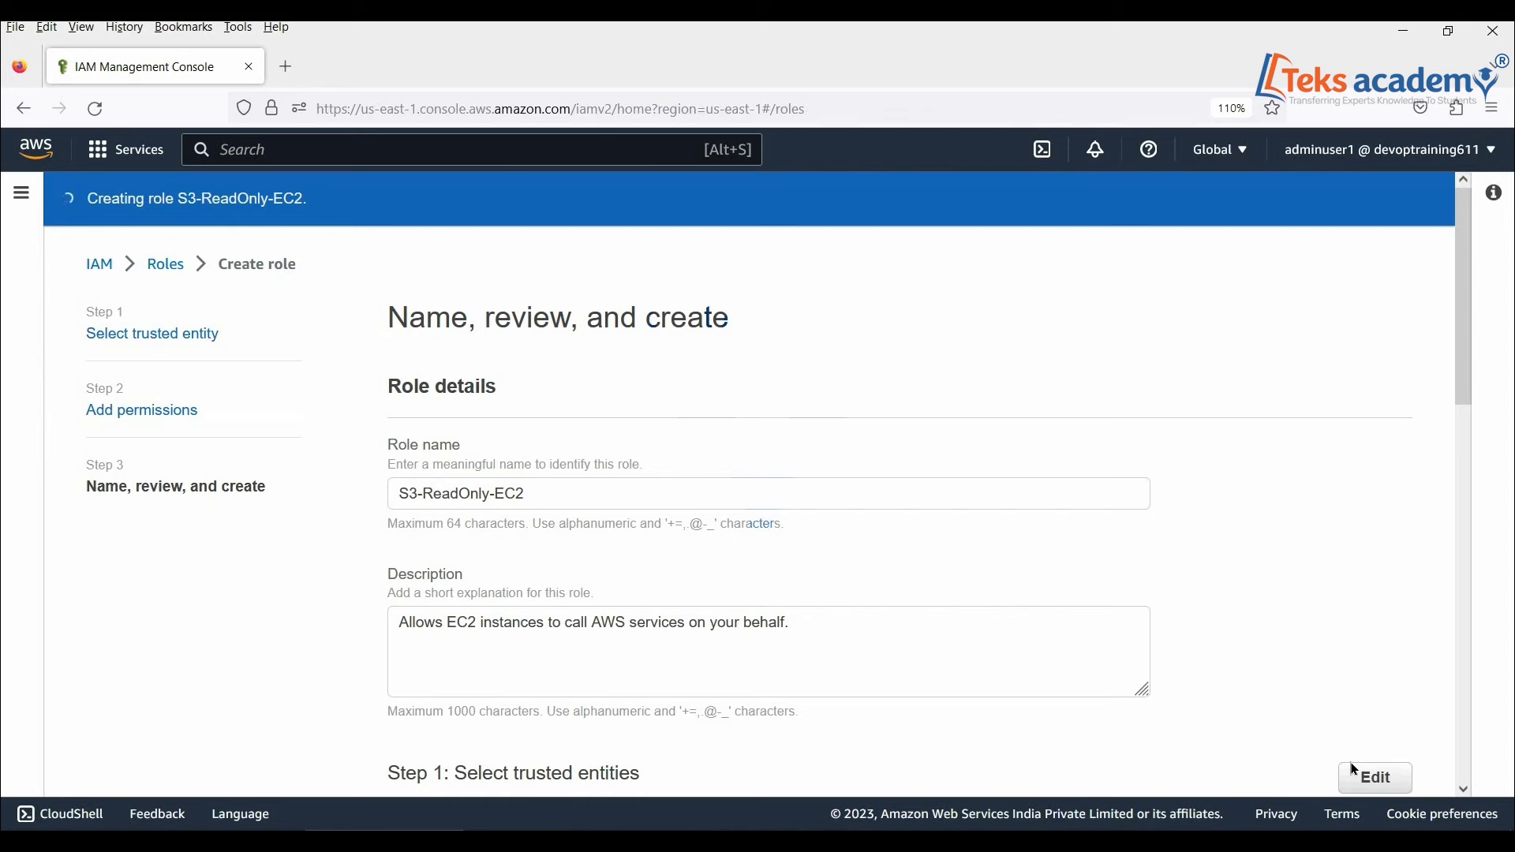
Step: Dismiss the role creation notification and look for S3-ReadOnly-EC2 in the roles list
left_click(1432, 204)
scroll(1223, 448, "down", 5)
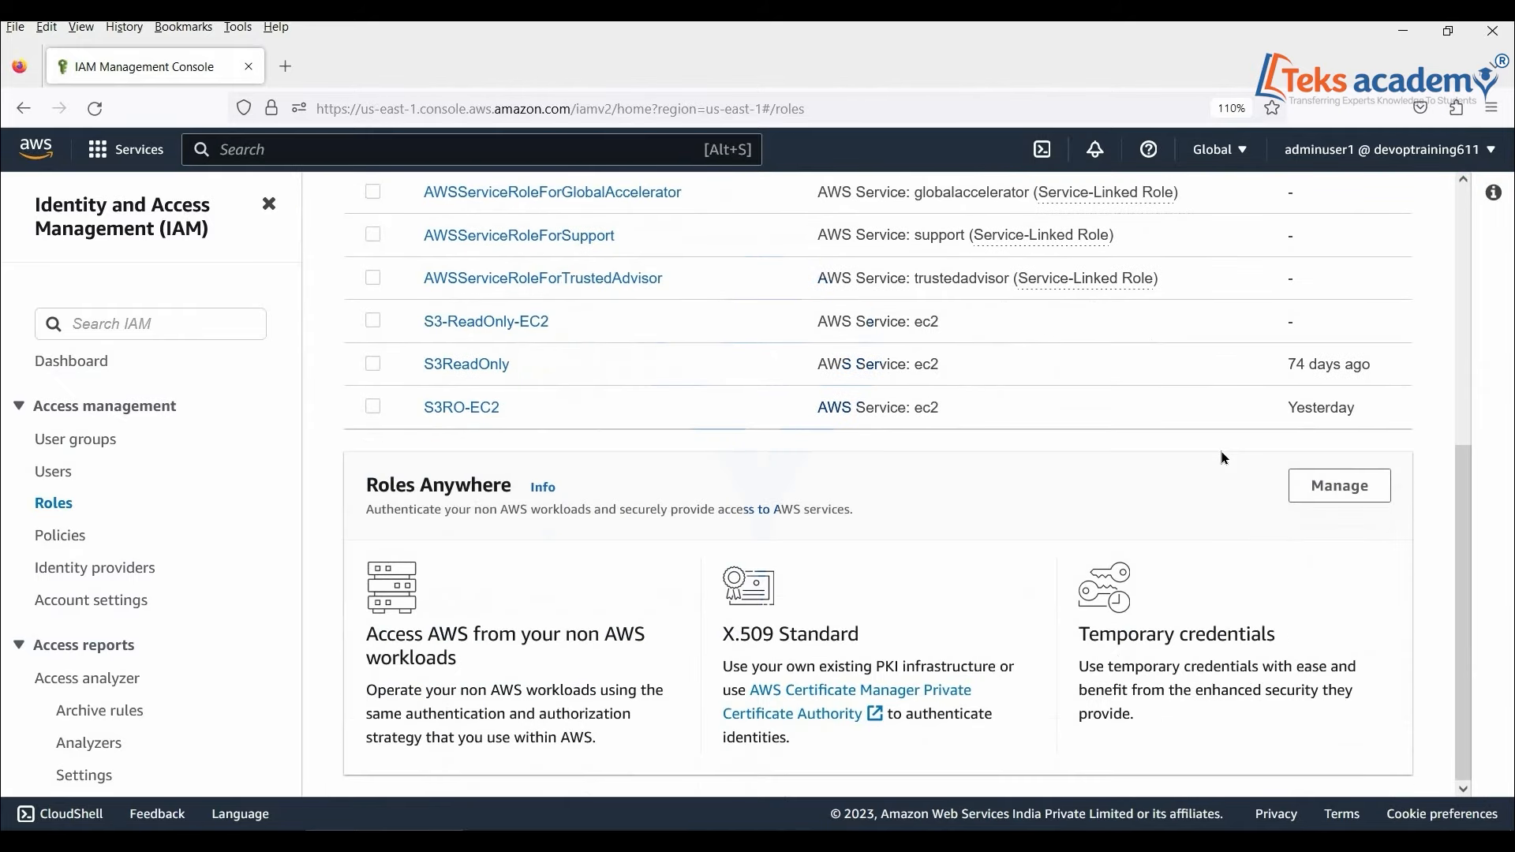
scroll(1224, 458, "up", 5)
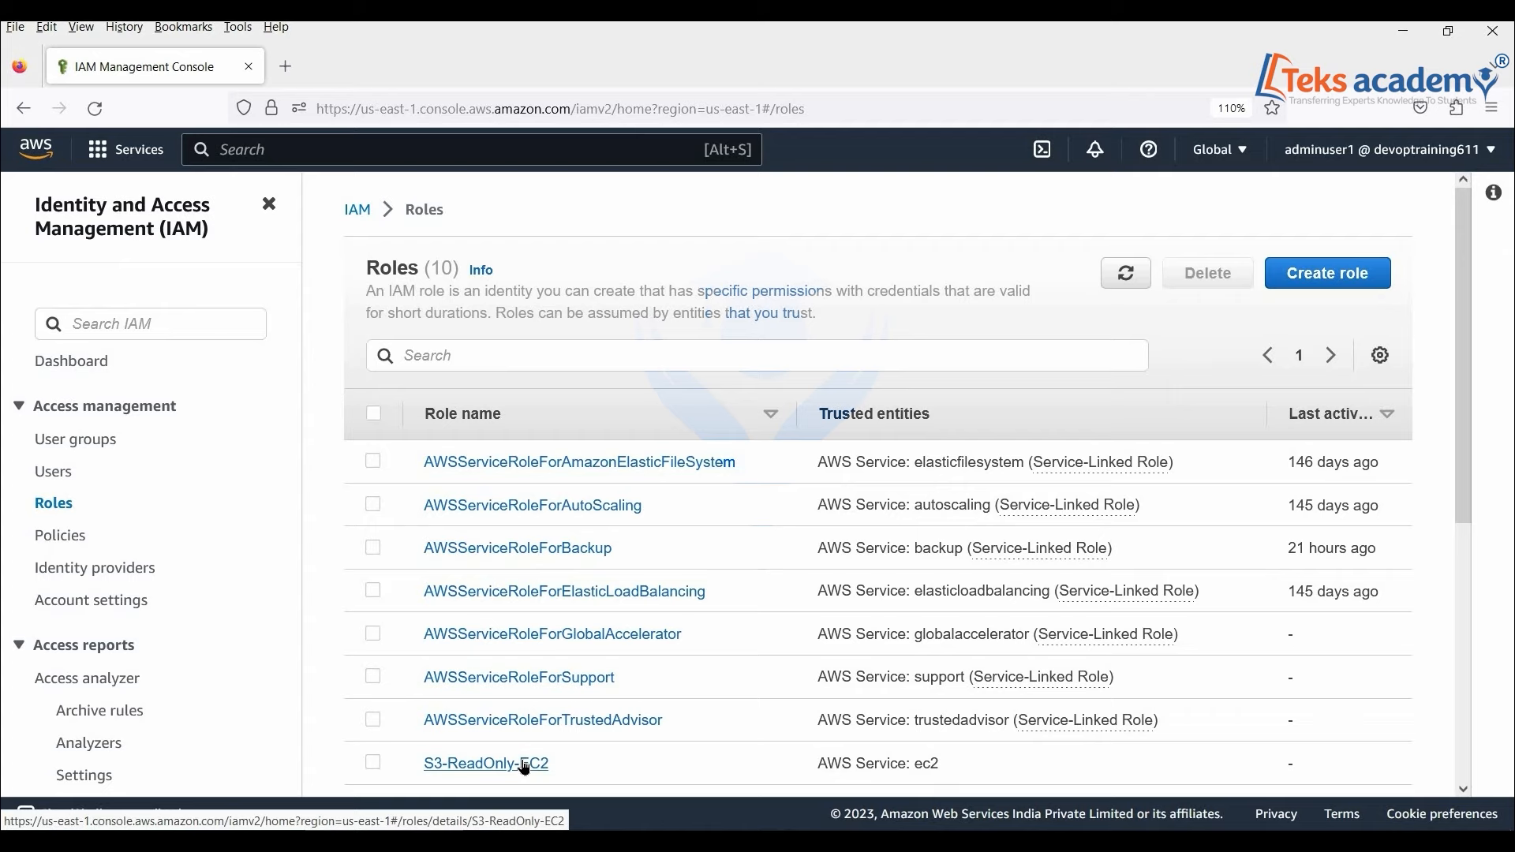
Step: Open the EC2 service's instances list and select the MyLinuxServer instance
left_click(108, 153)
left_click(509, 376)
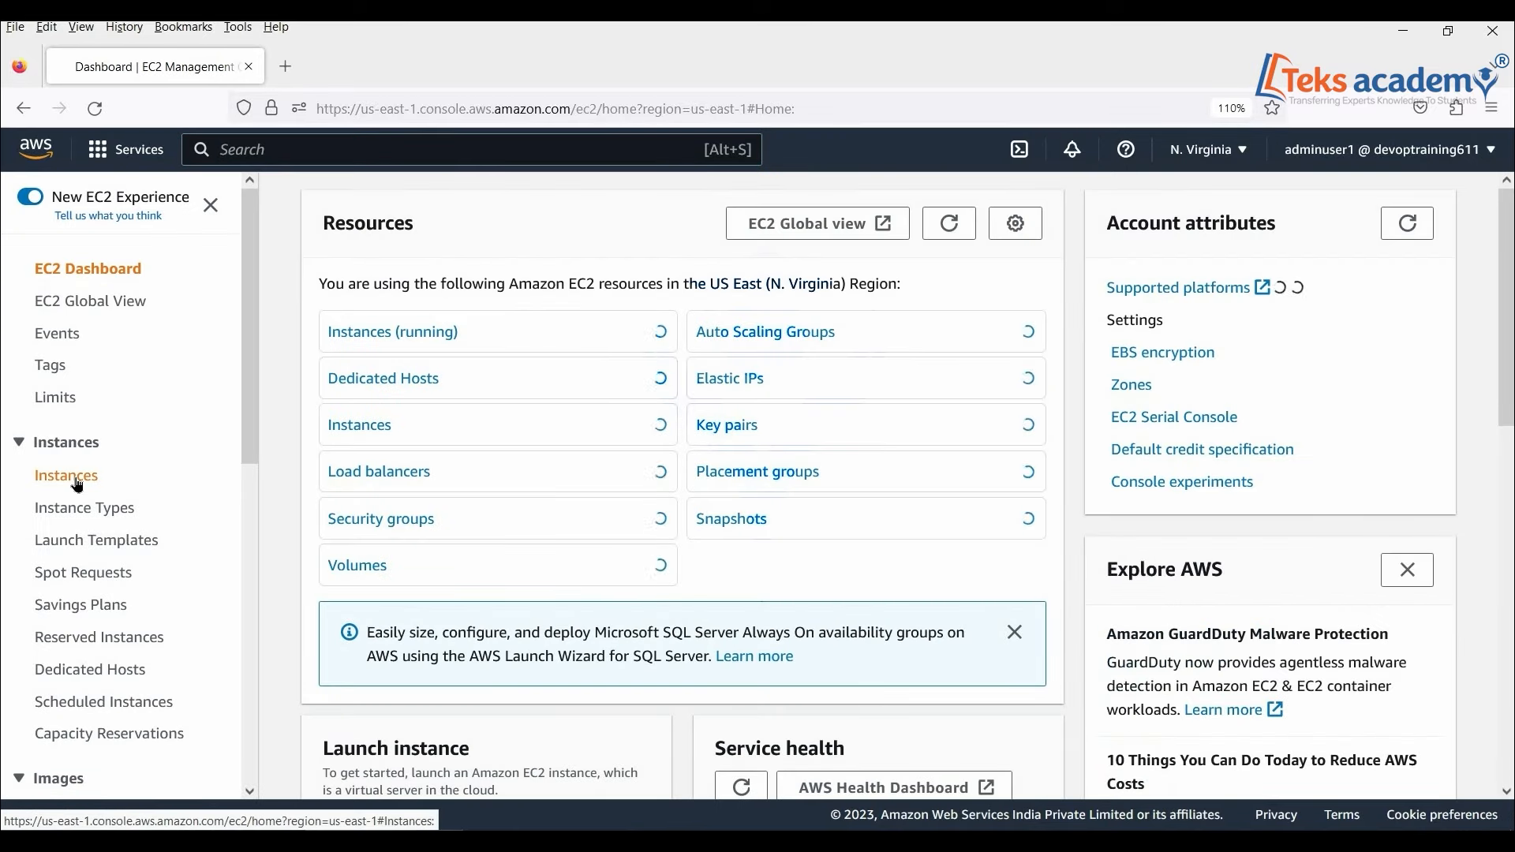
left_click(77, 485)
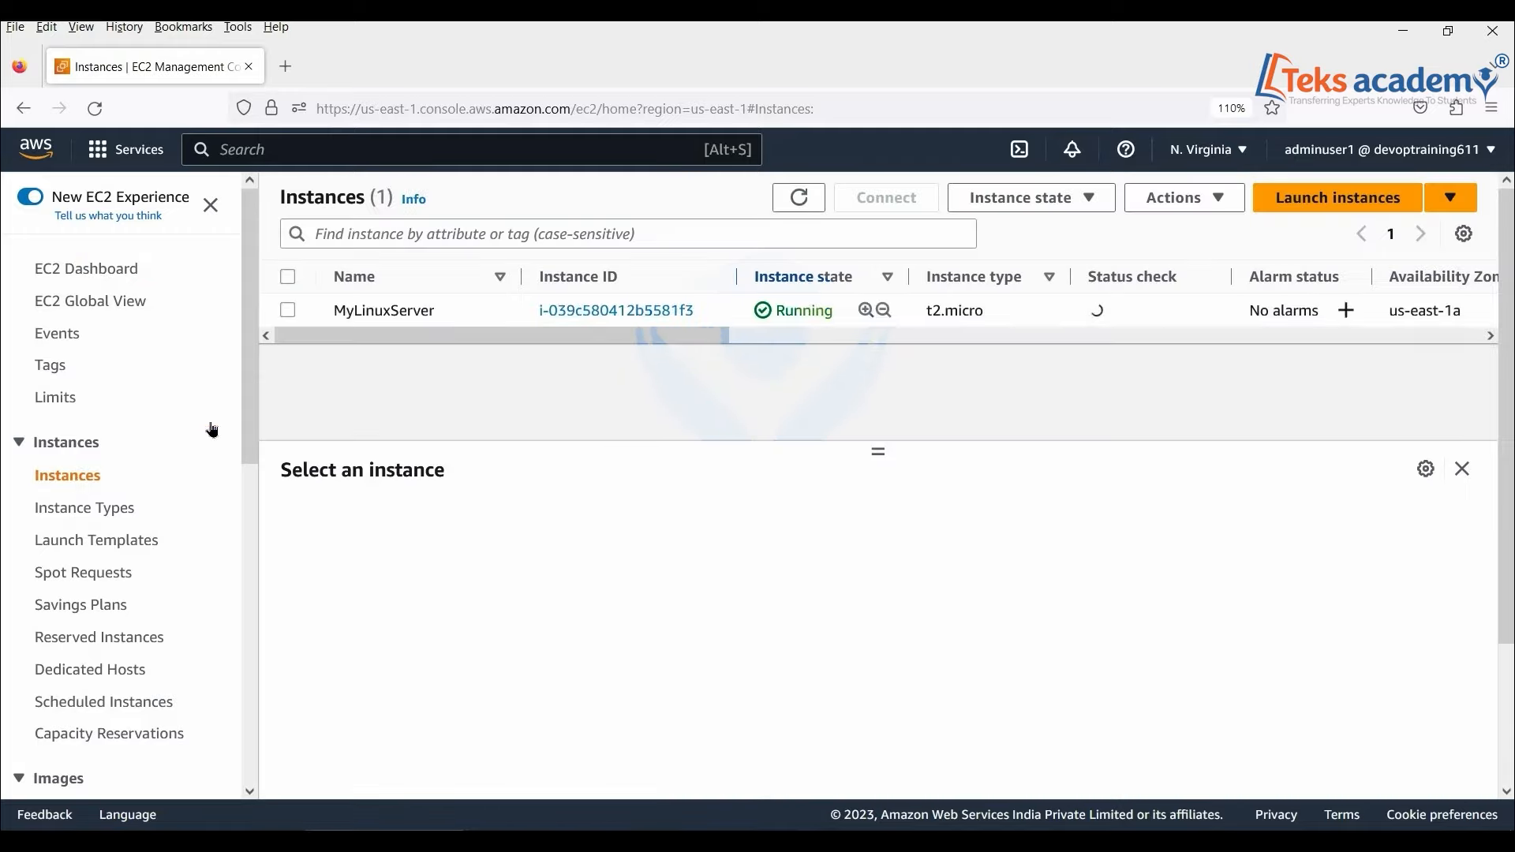
left_click(288, 309)
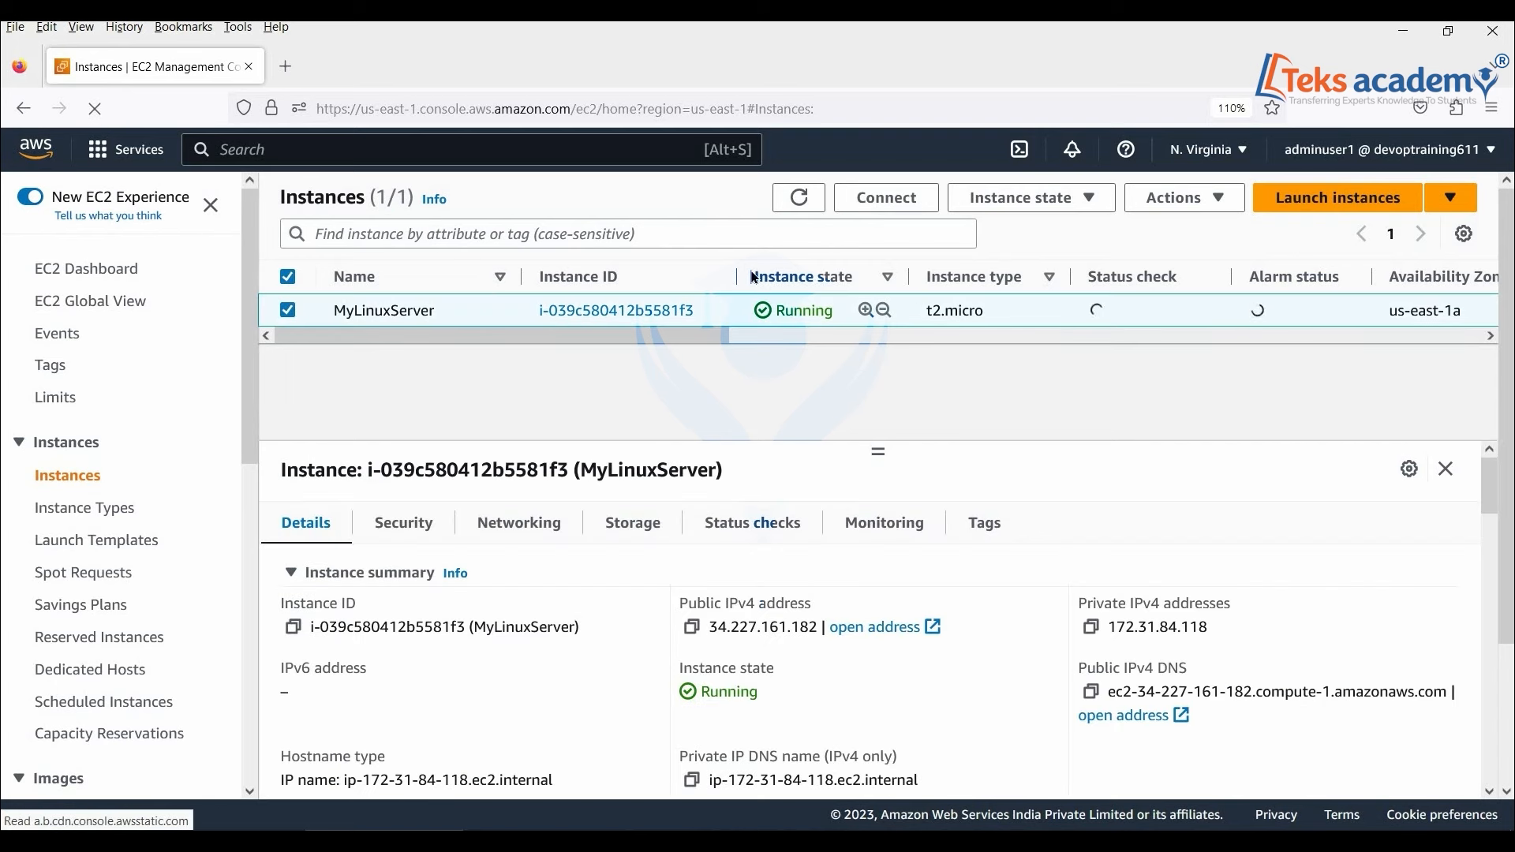
Step: Attach the IAM role S3-ReadOnly-EC2 to the MyLinuxServer instance and dismiss the success notification
left_click(1219, 209)
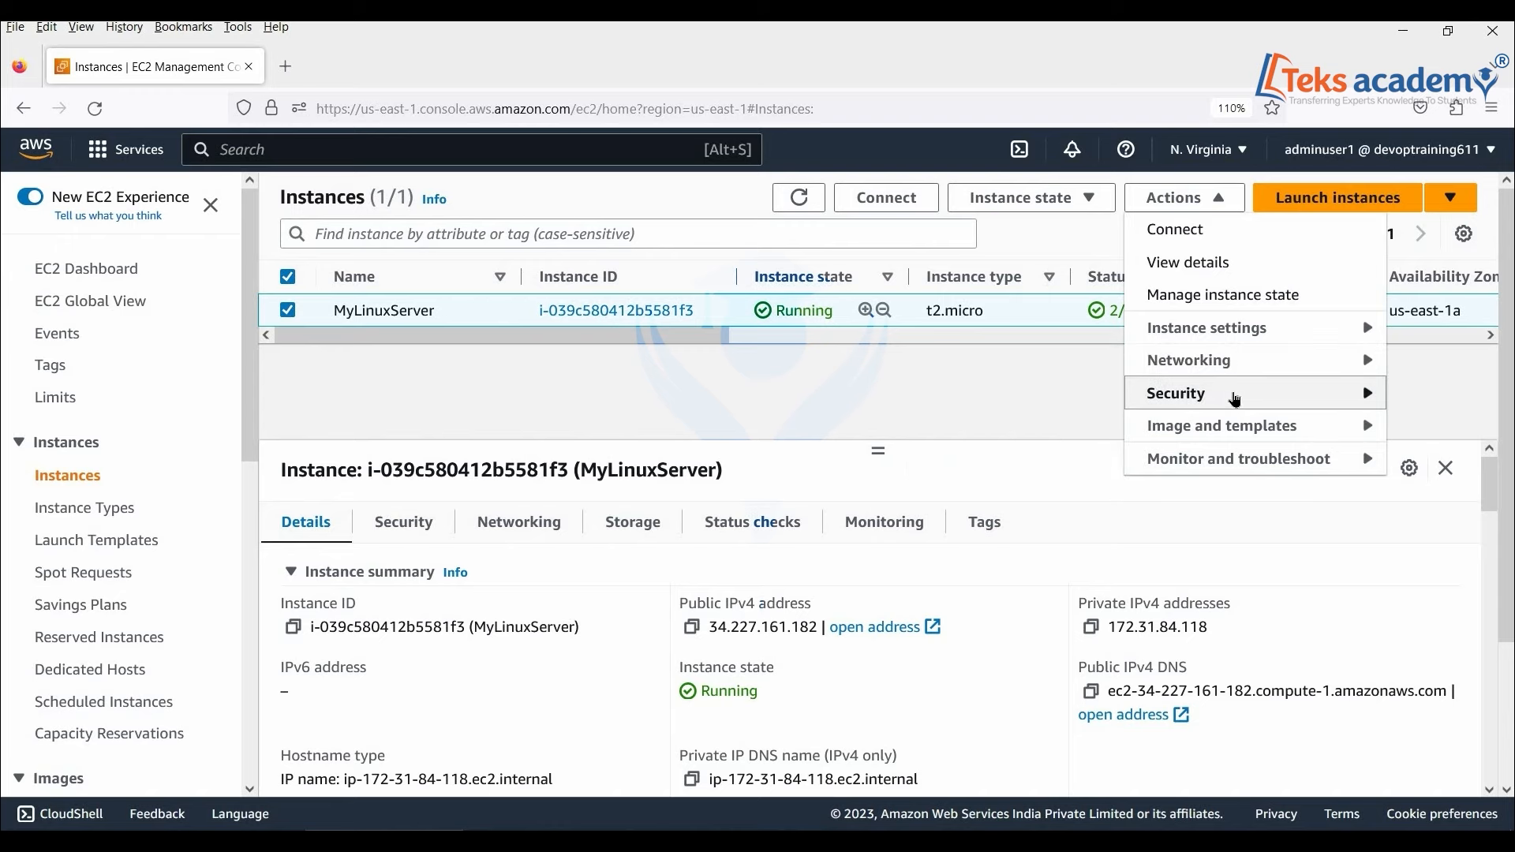
mouse_move(1237, 400)
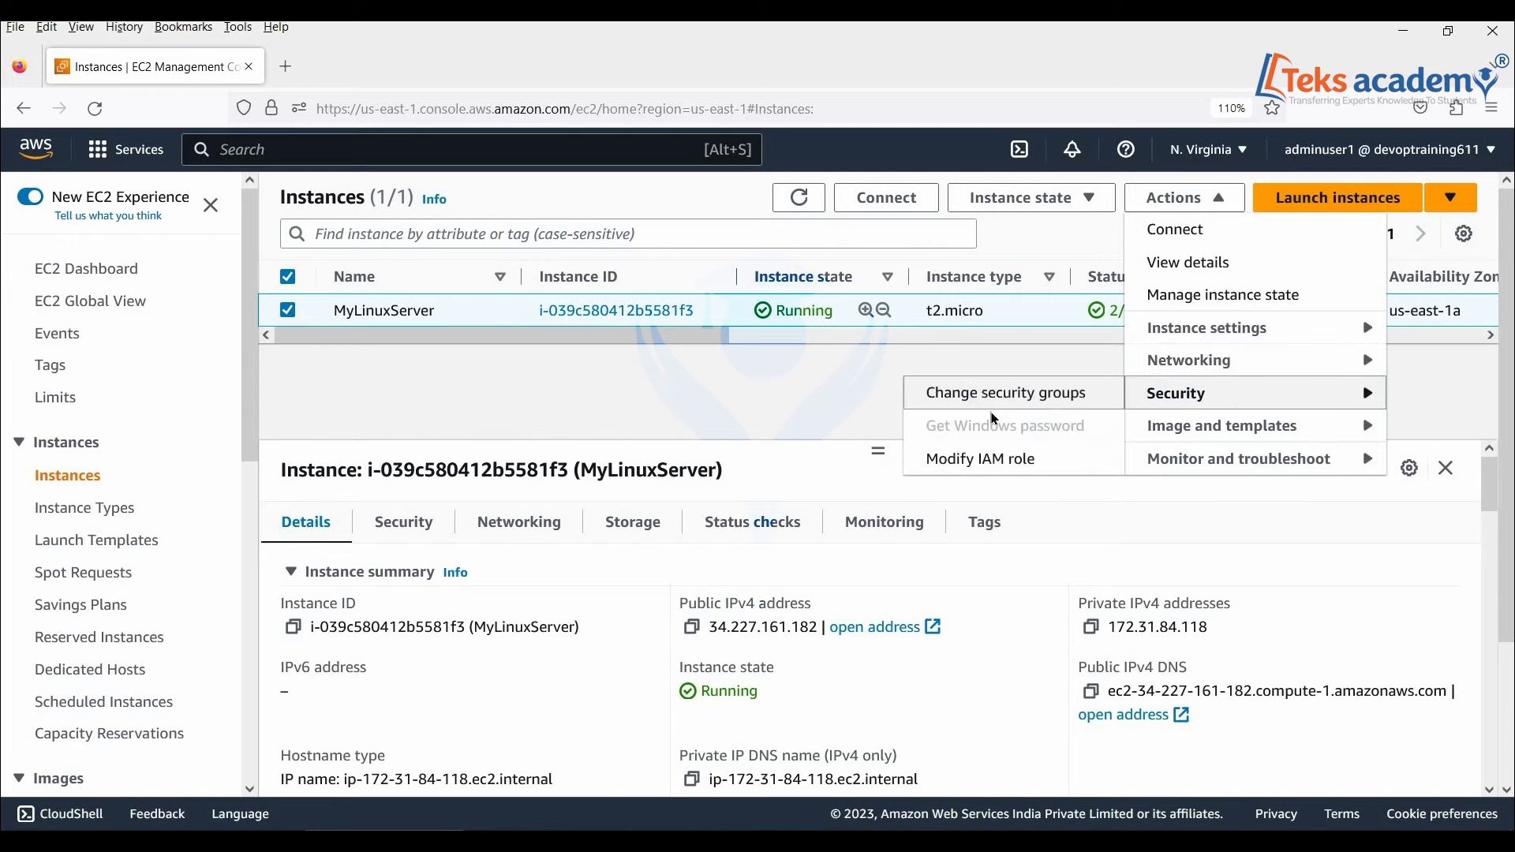
left_click(978, 469)
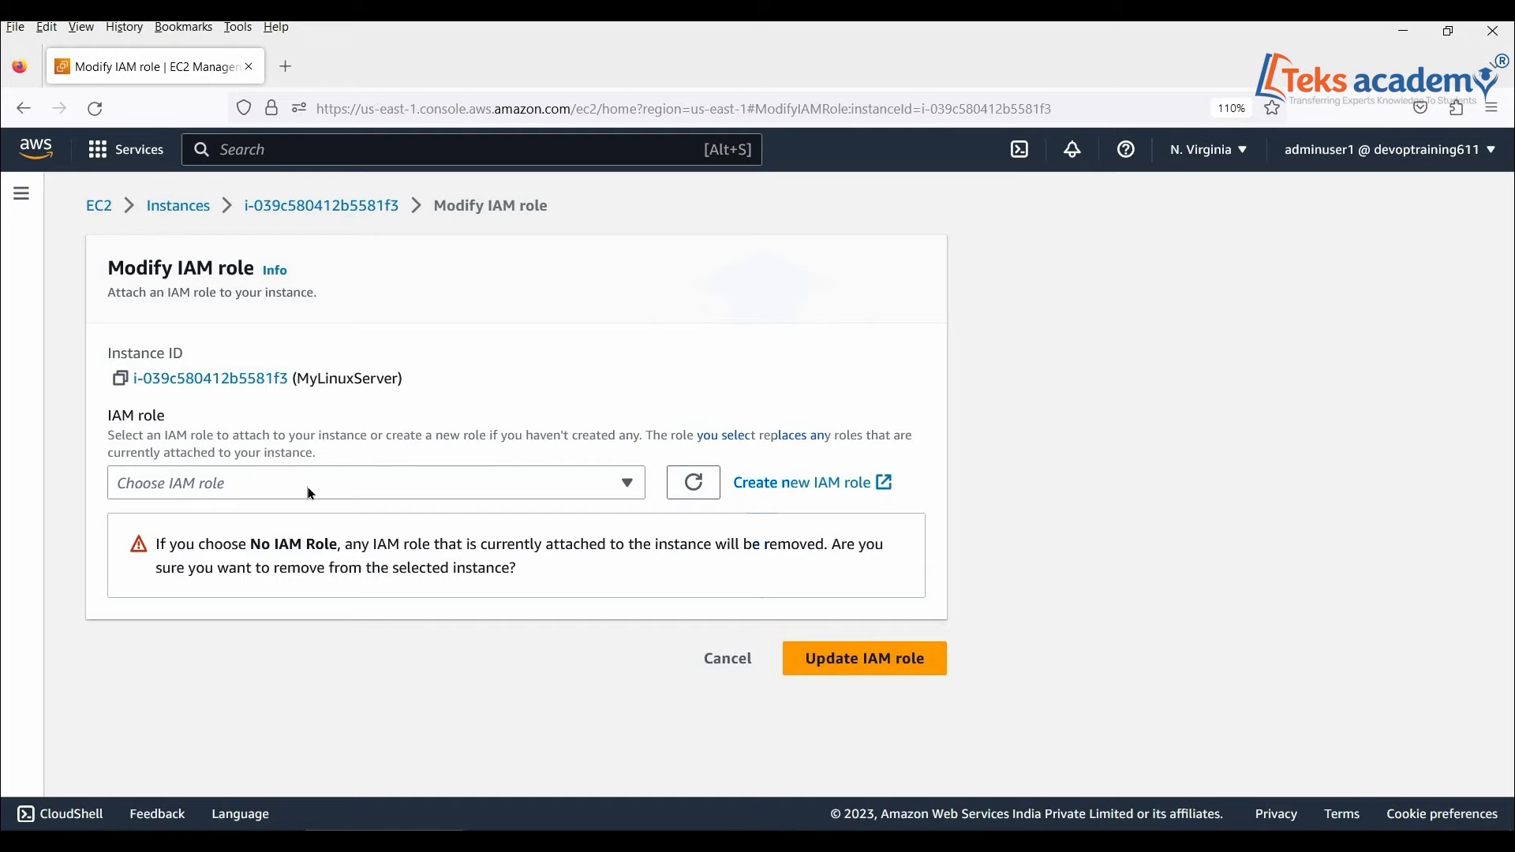
left_click(357, 491)
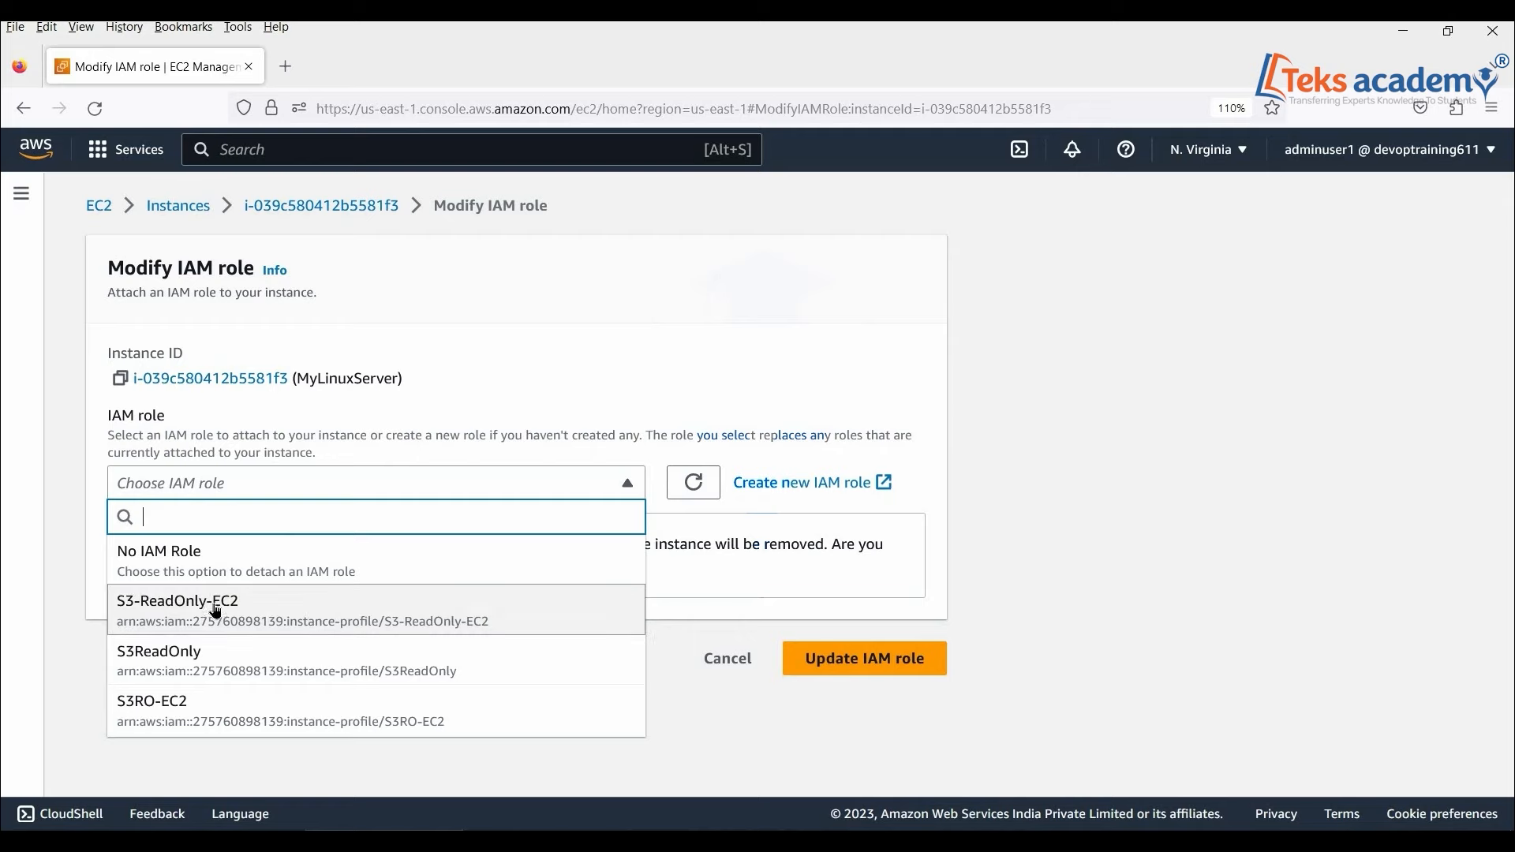
left_click(277, 613)
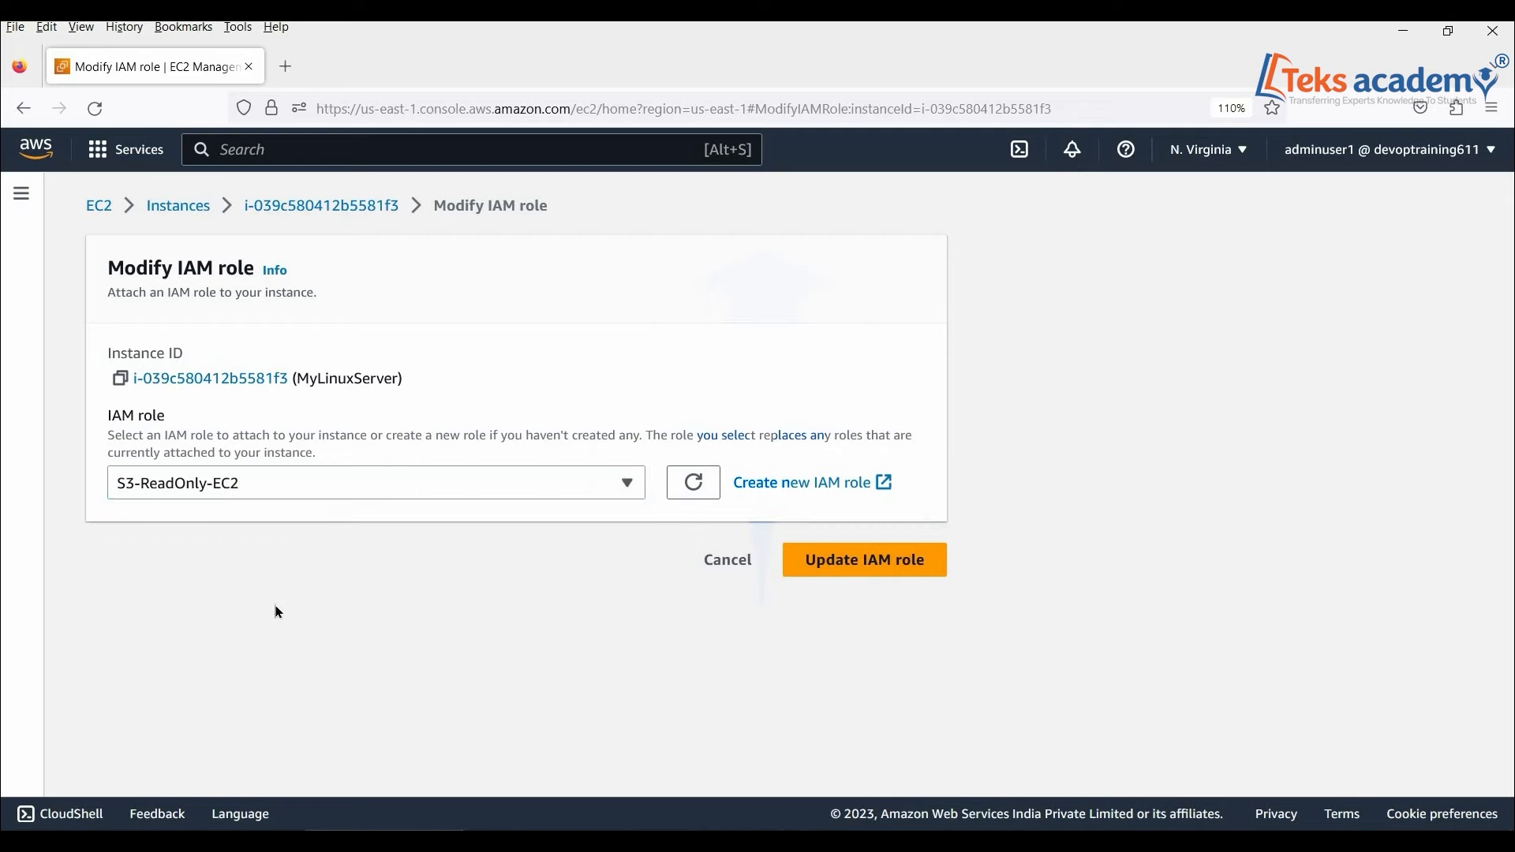
left_click(875, 575)
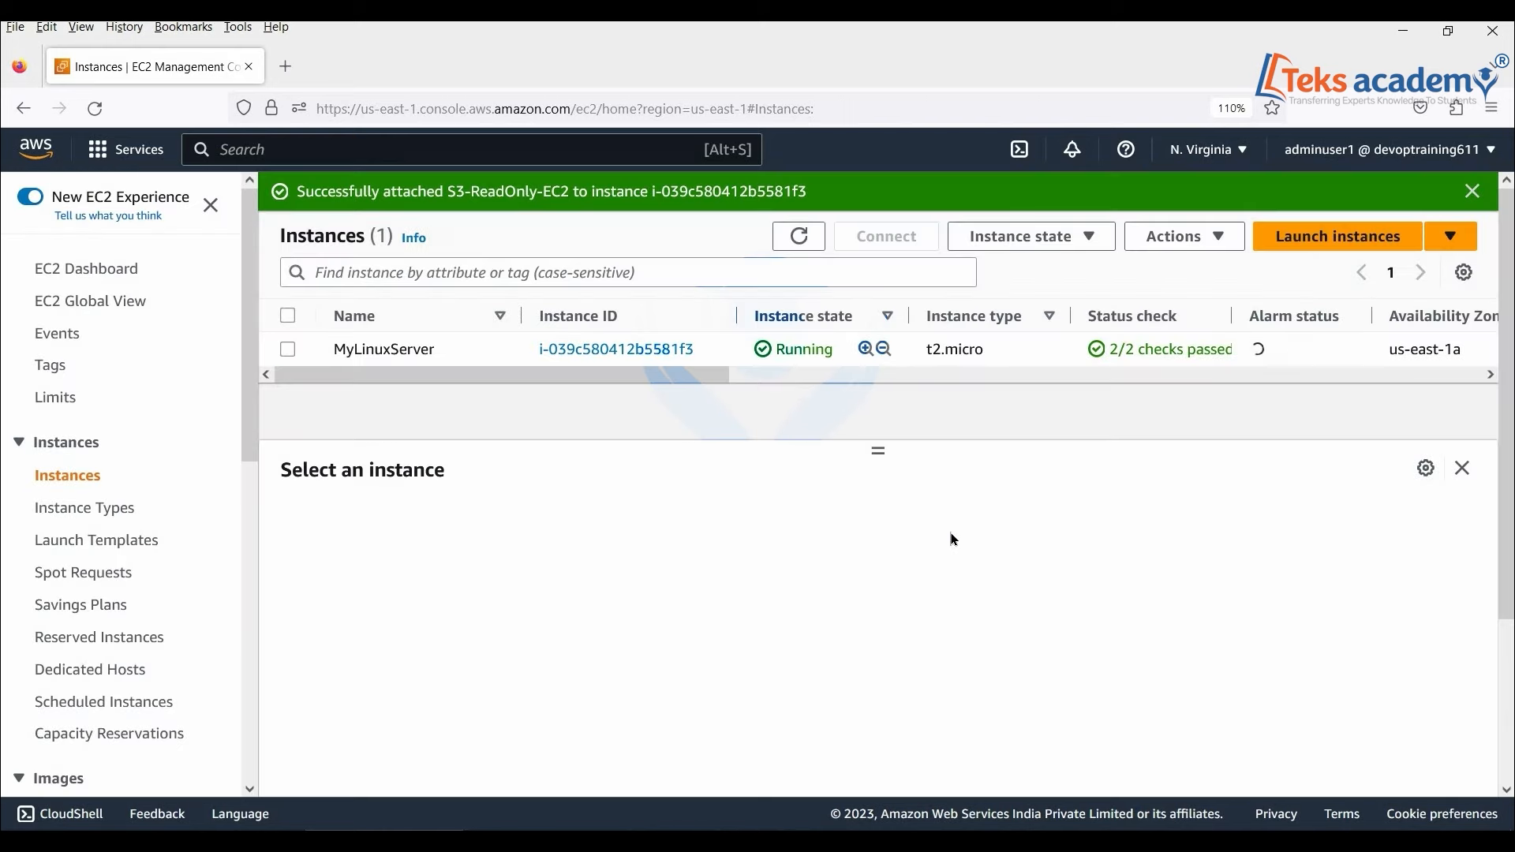
left_click(1471, 192)
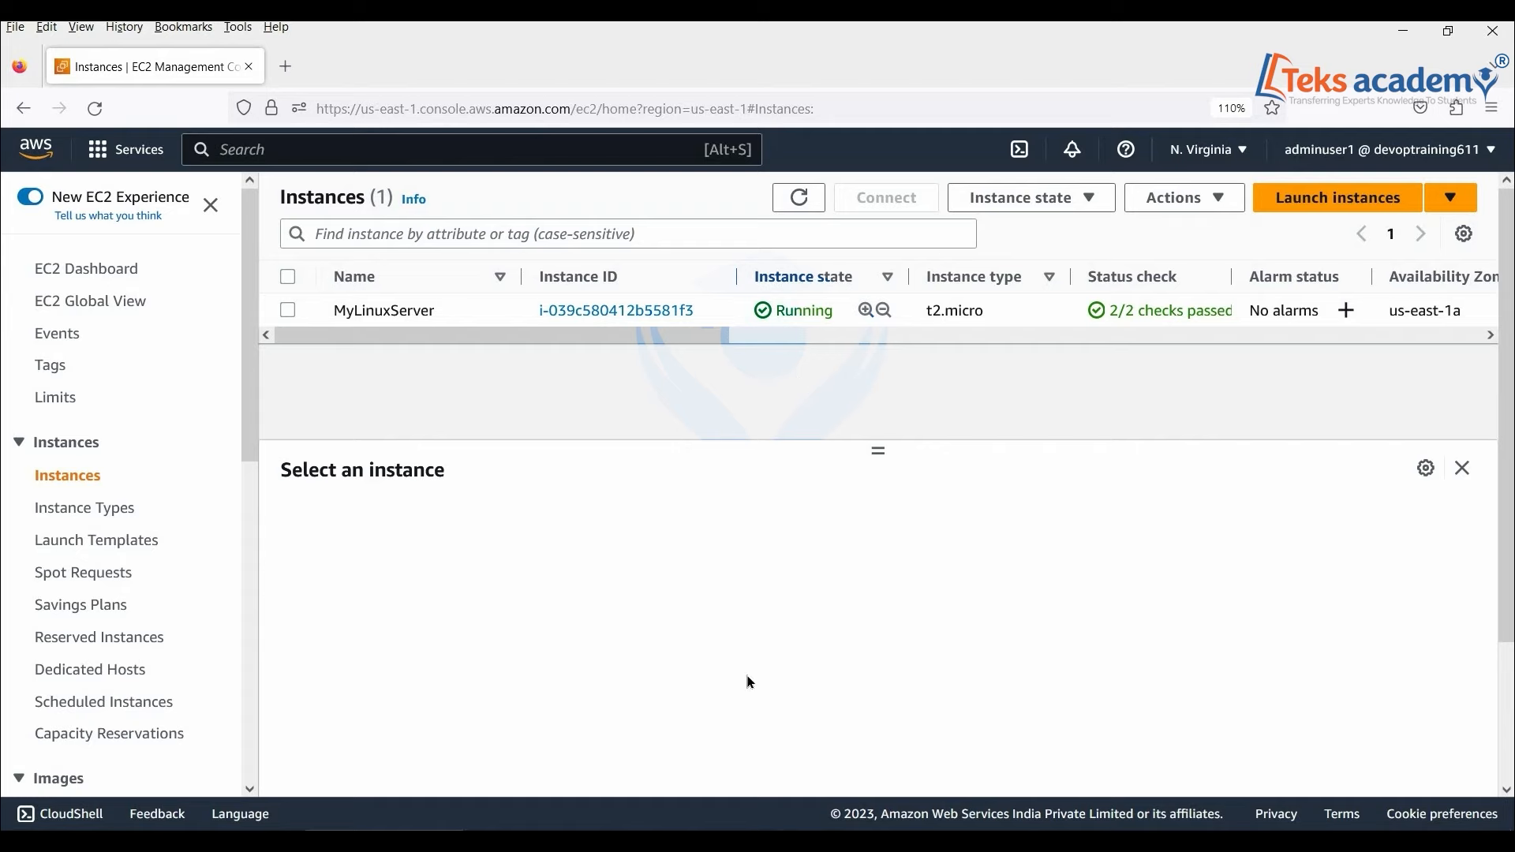
Step: Switch to the instance's terminal session and list the S3 buckets with aws s3 ls
mouse_move(741, 840)
left_click(730, 770)
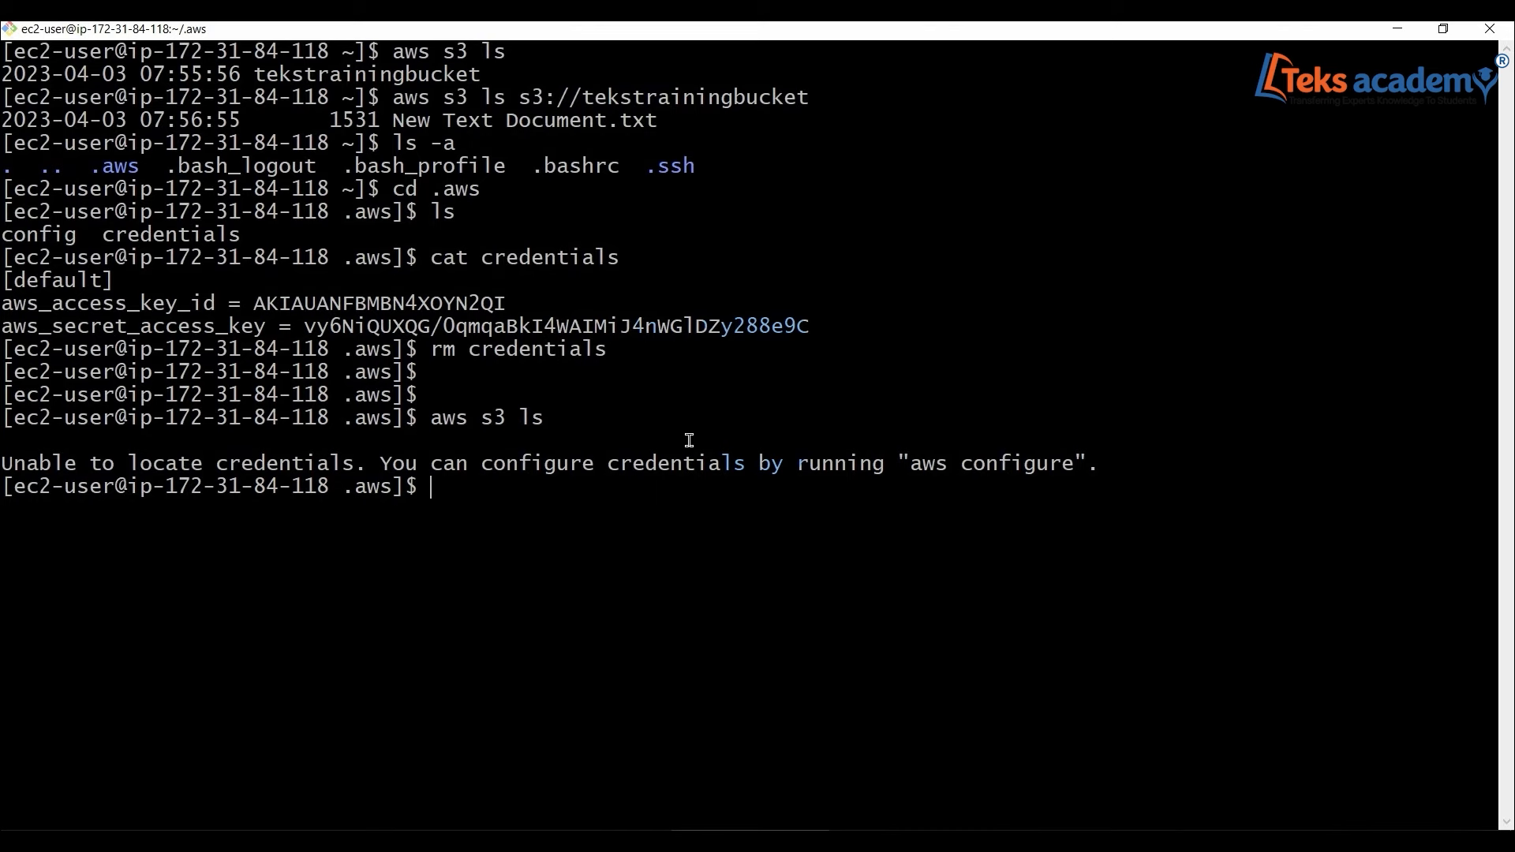
key("Return")
key("Return")
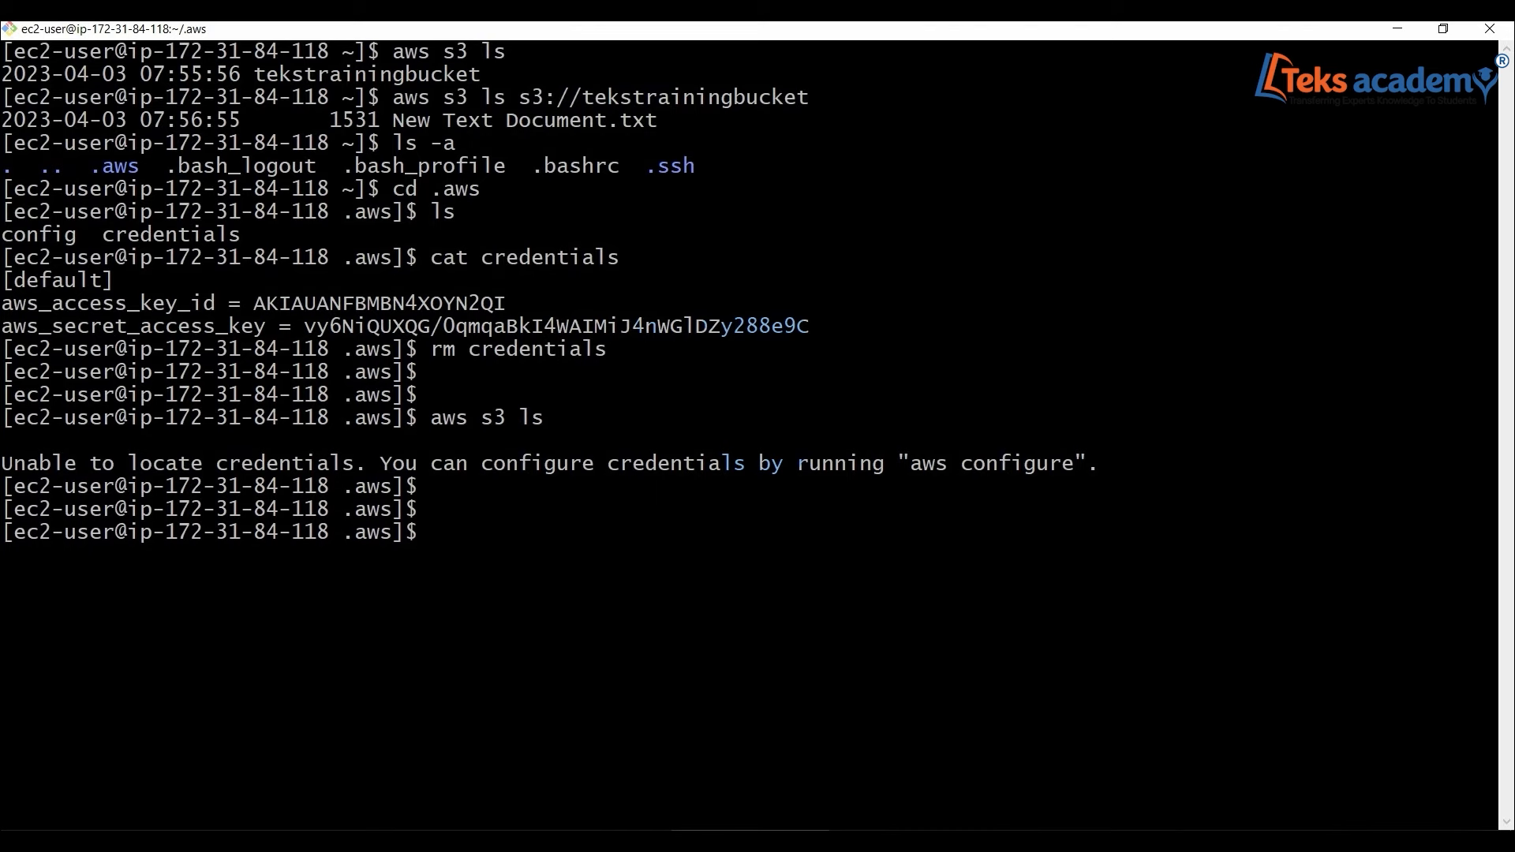
type("aws s3 ls")
key("Return")
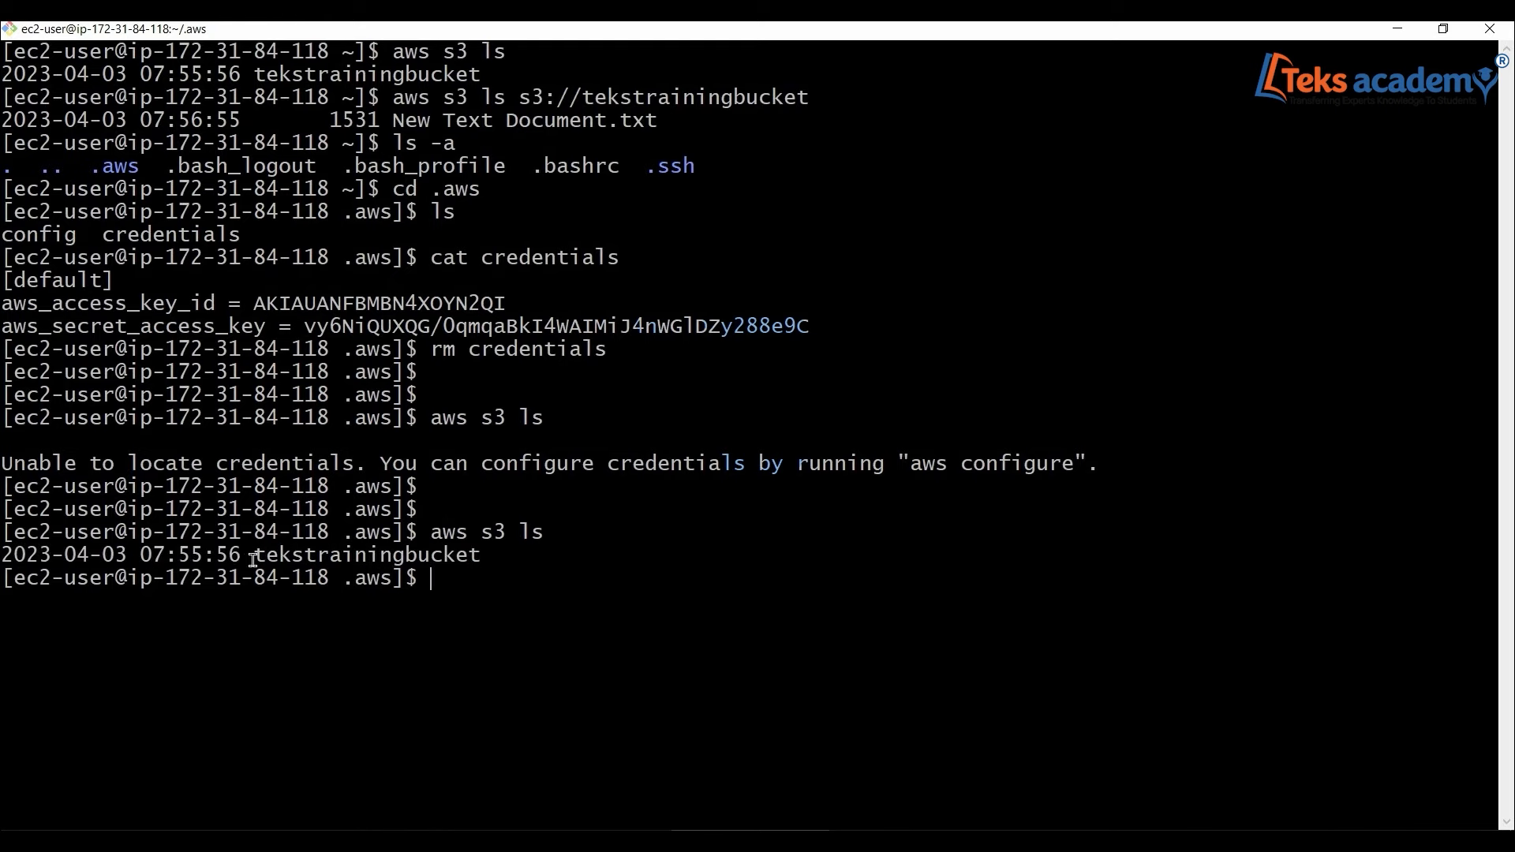
left_click_drag(253, 560, 486, 562)
left_click(486, 562)
Step: List the bucket's contents with aws s3 ls s3://tekstrainingbucket
type("aws s3")
type("ls ")
type("s")
type("3")
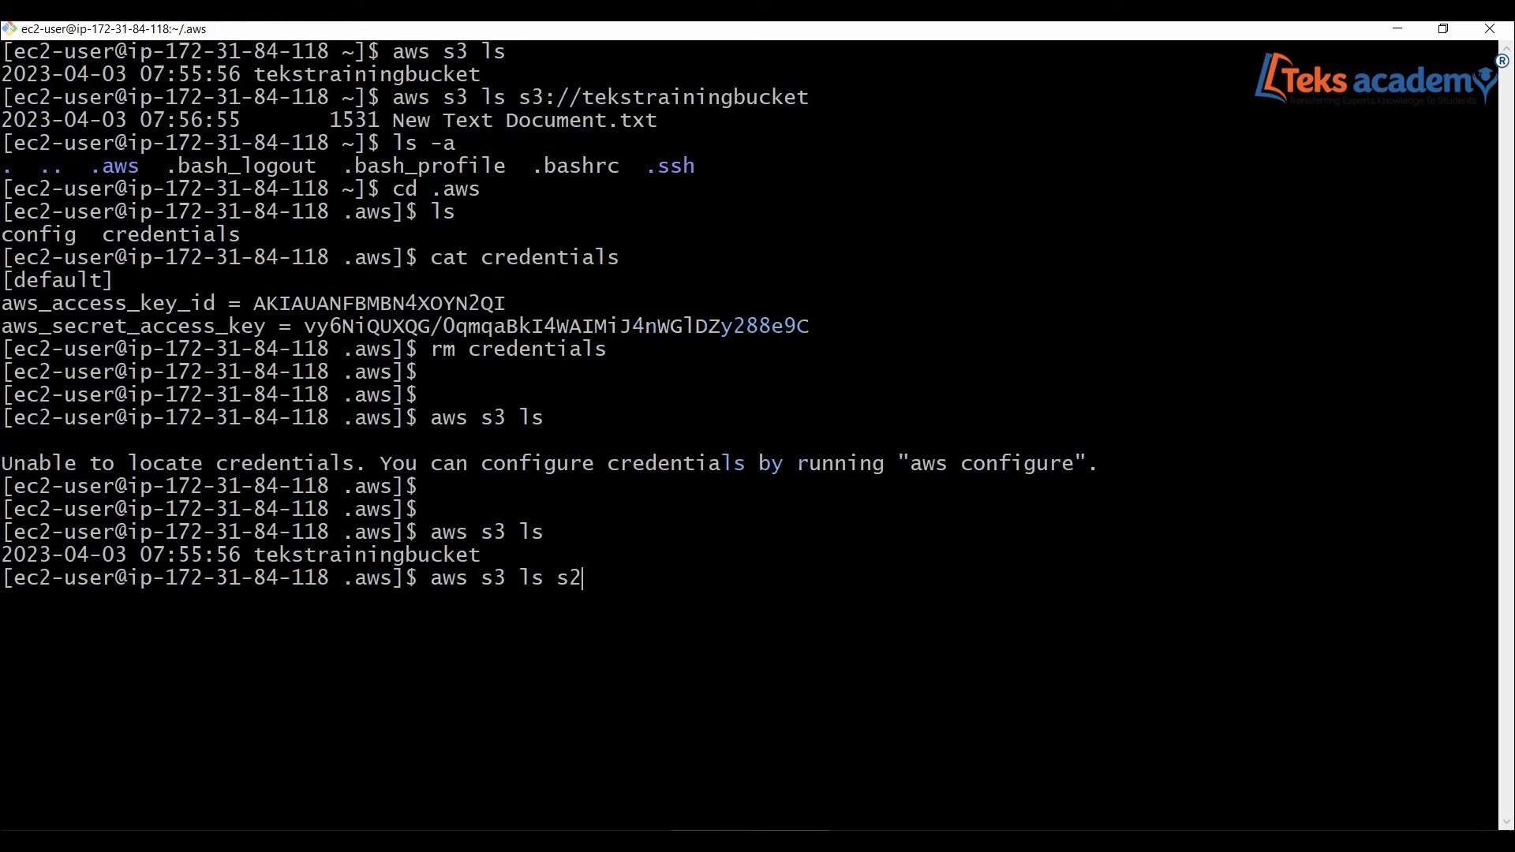
type("://t")
type("ekstrainingbucket")
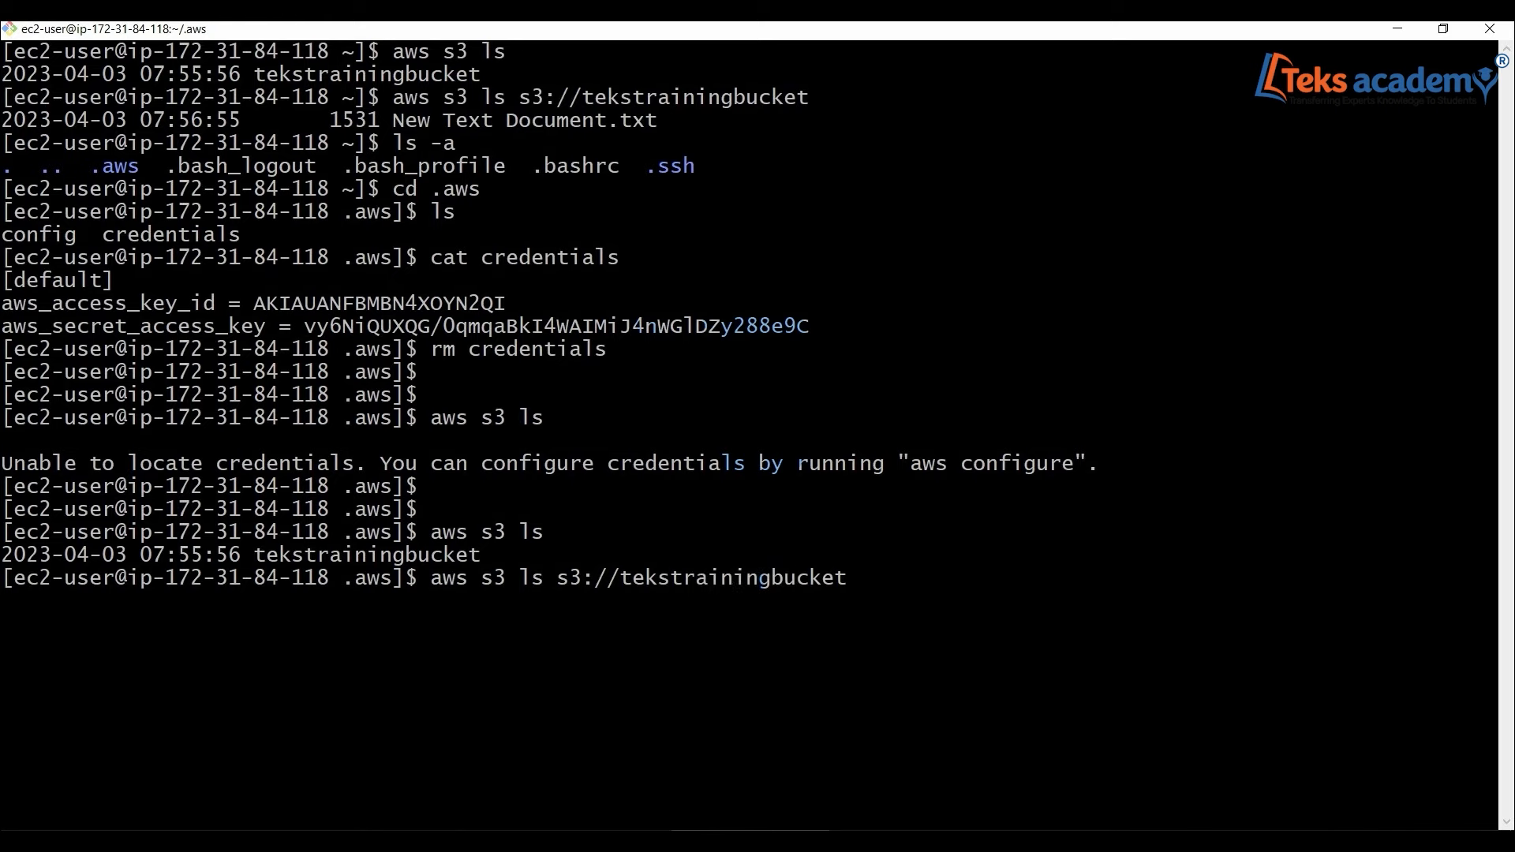
key("Return")
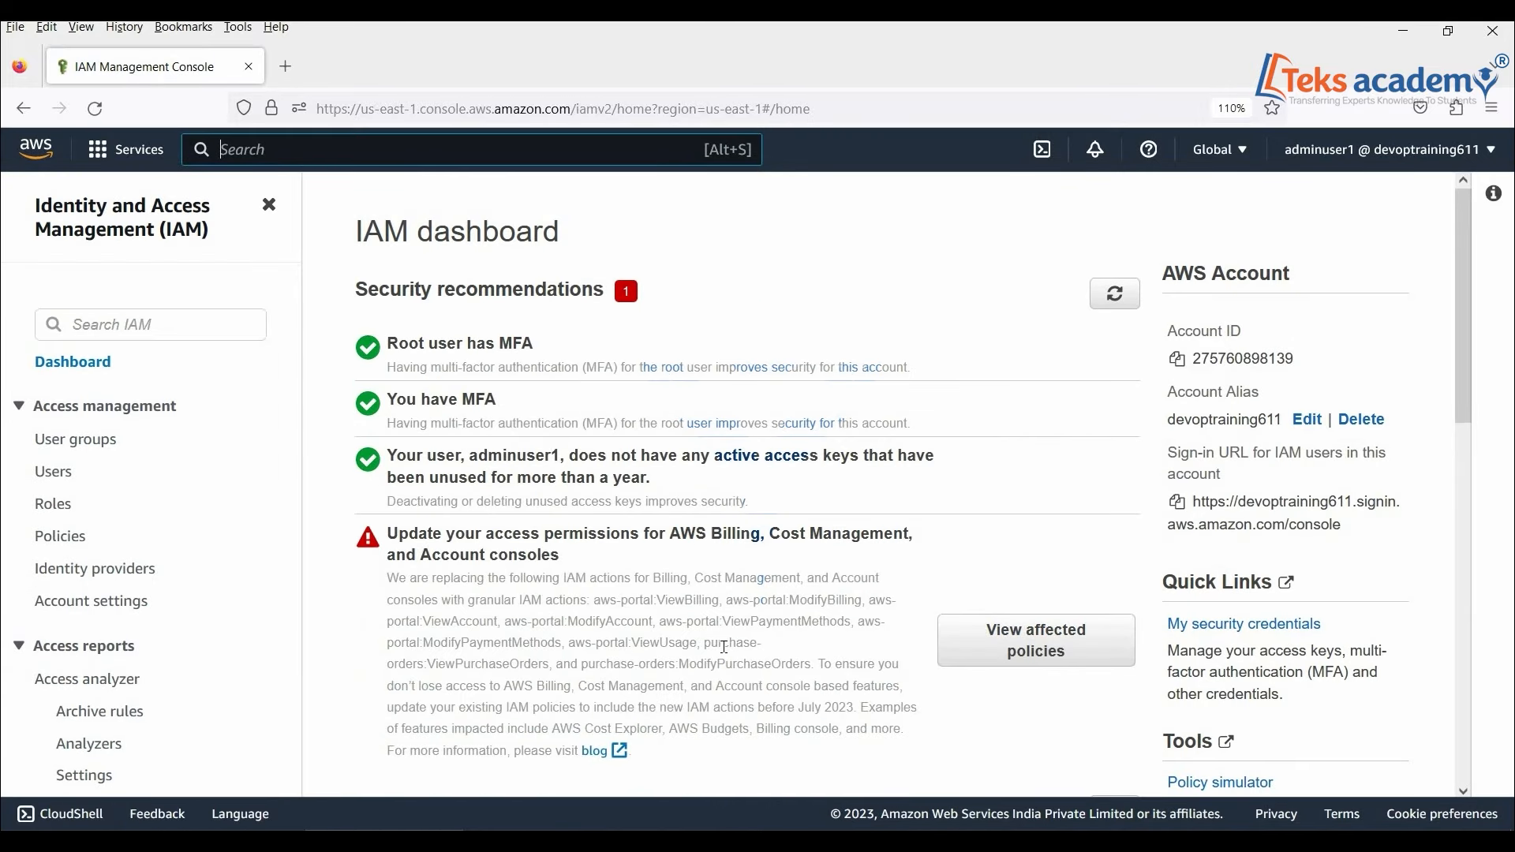
Step: Open the security credentials of the IAM user adminuser1 and find the access keys section
left_click(53, 471)
left_click(374, 442)
left_click(758, 612)
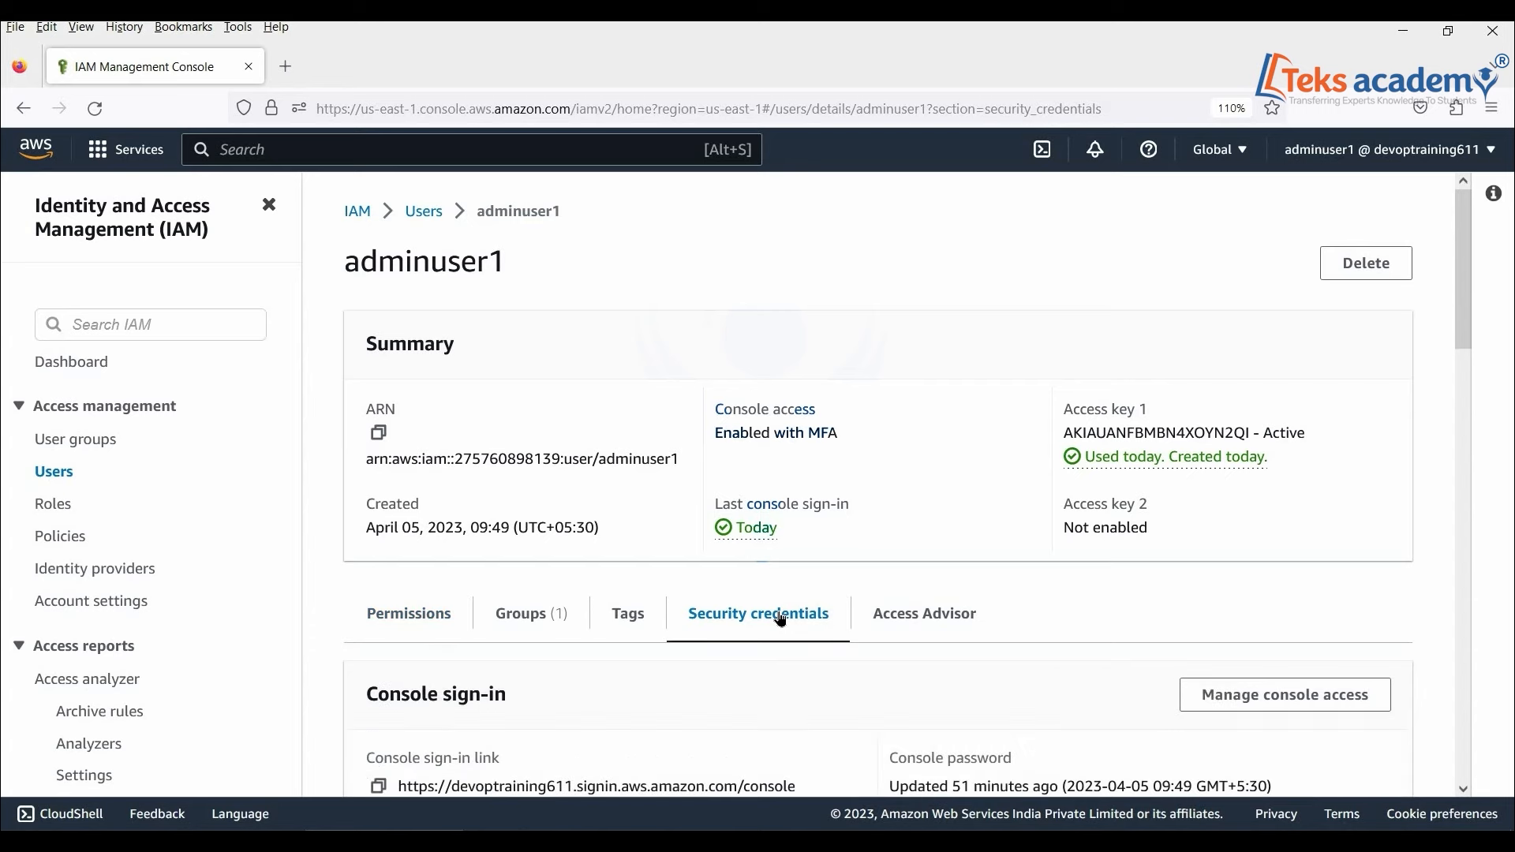
scroll(781, 615, "down", 5)
scroll(782, 617, "down", 3)
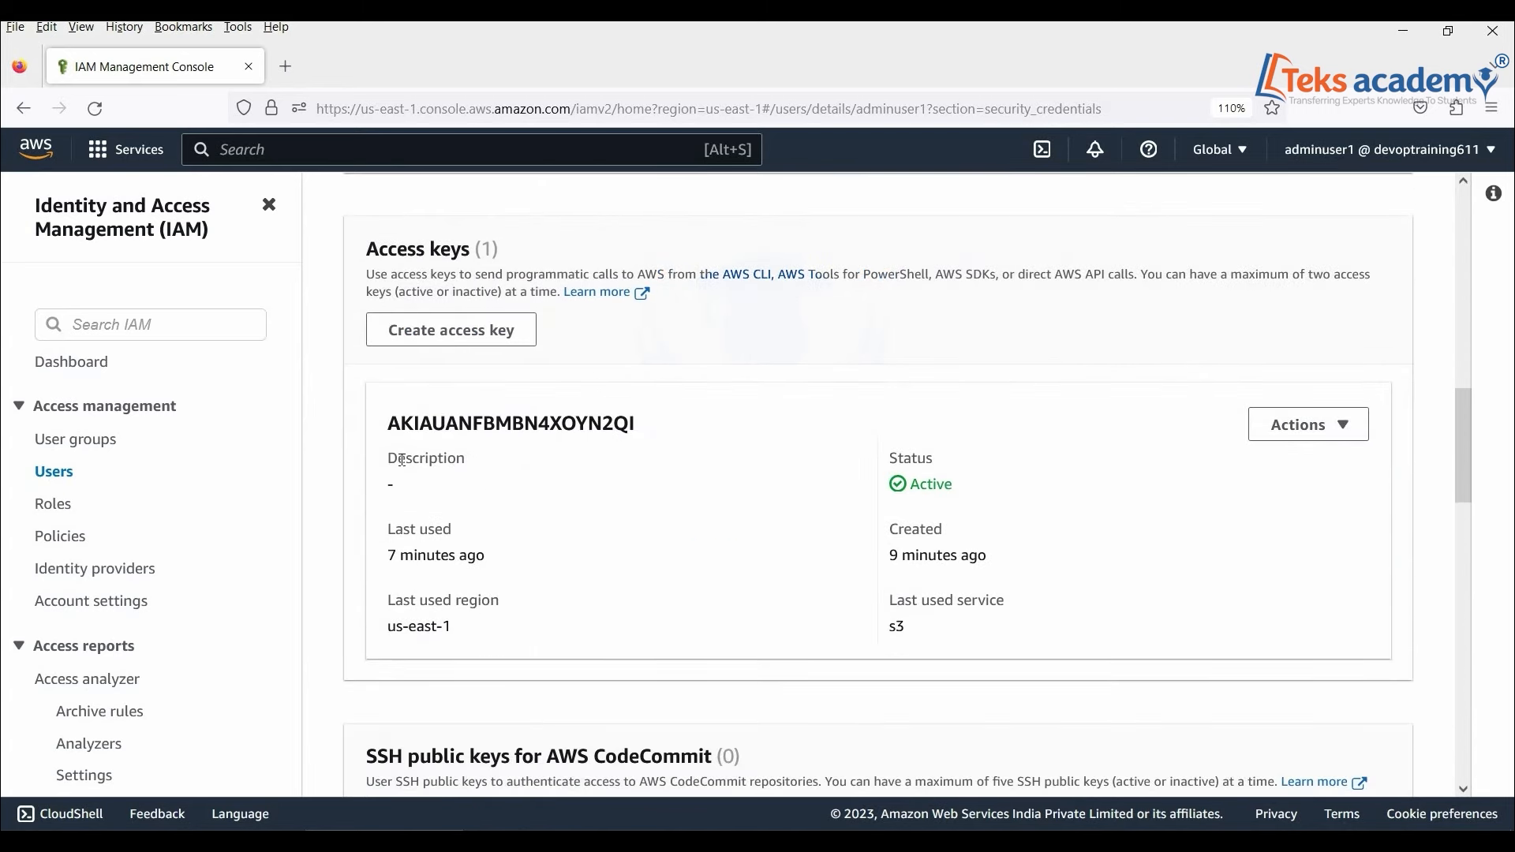
Step: Delete adminuser1's active access key, entering the access key ID to confirm the deletion
left_click(1353, 432)
left_click(1295, 527)
left_click(505, 442)
left_click(670, 604)
left_click(1022, 663)
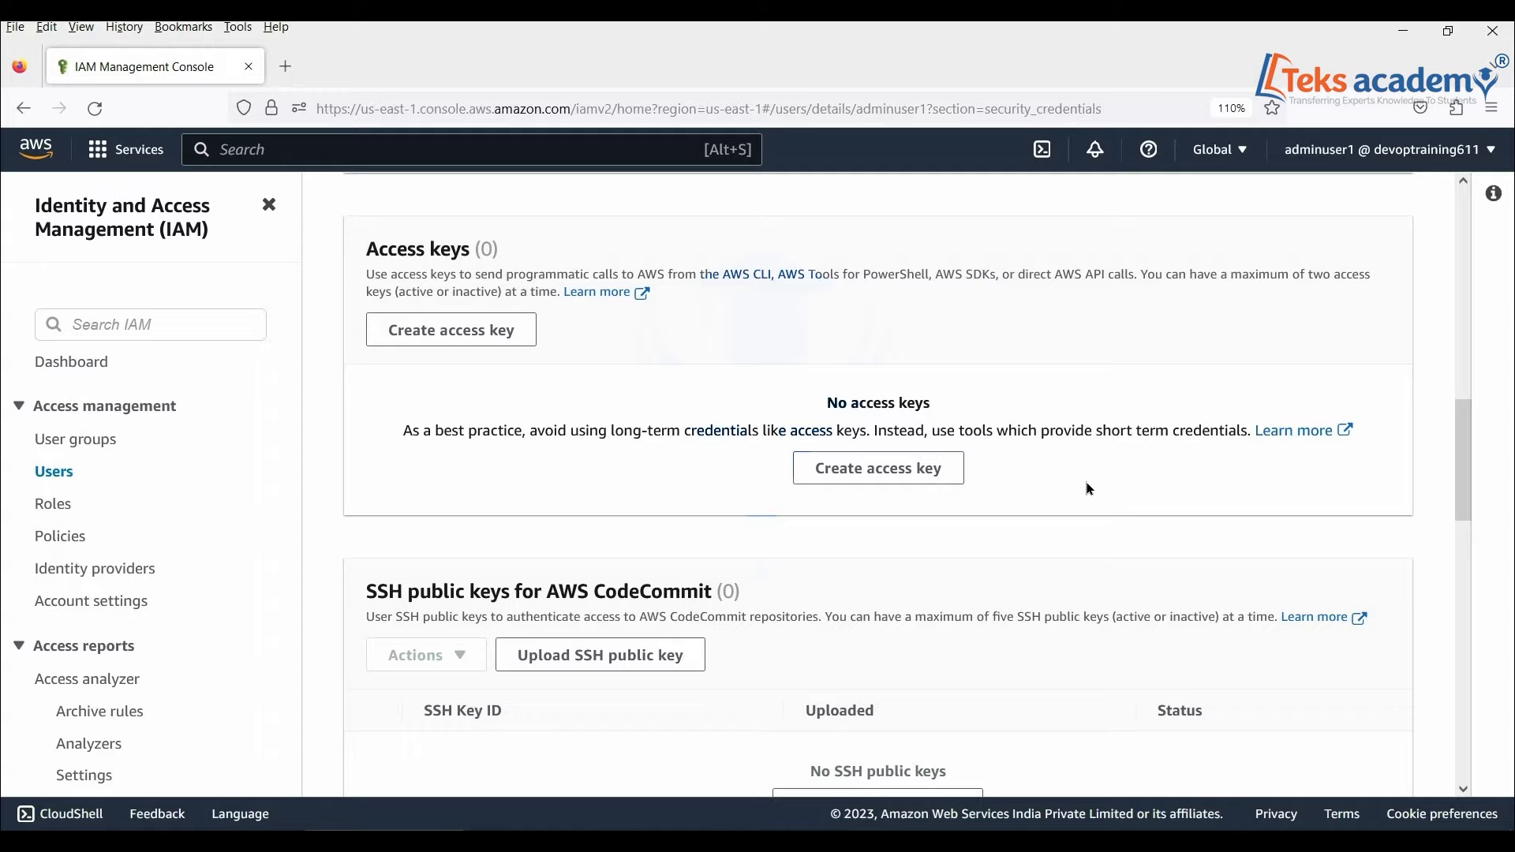